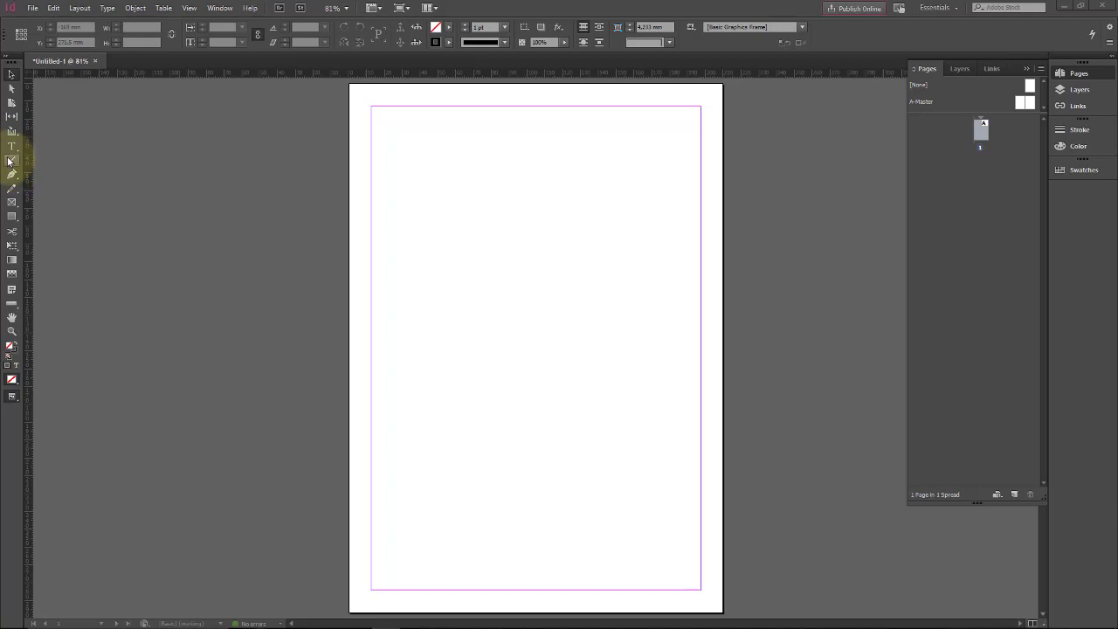
Show the stroke settings and draw a diagonal line about 146 mm long in the upper half of the page
key(F10)
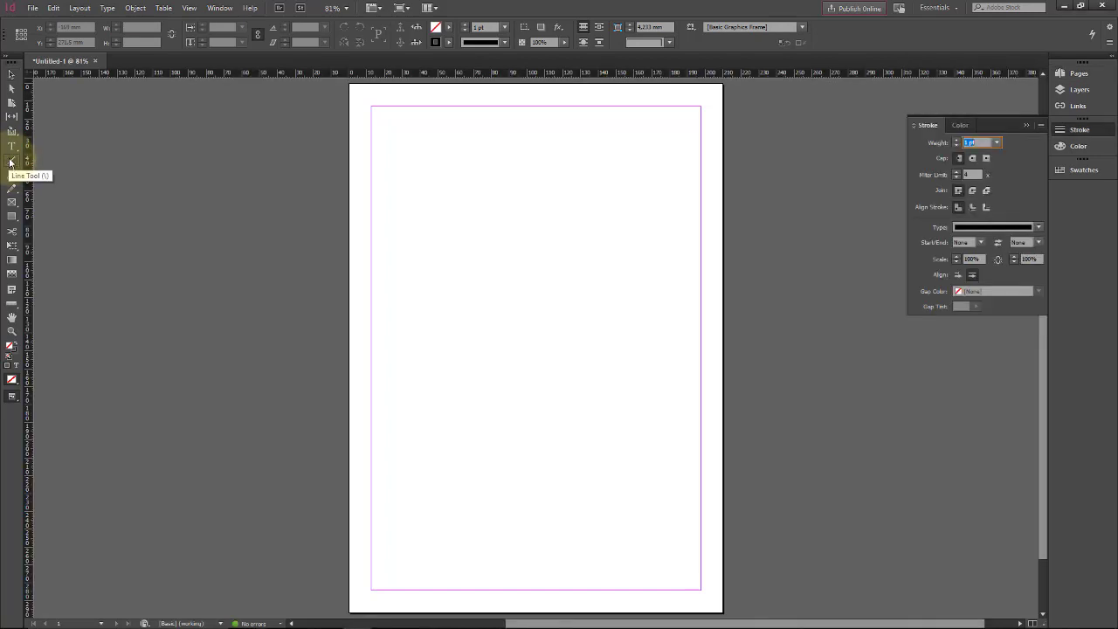
click(10, 162)
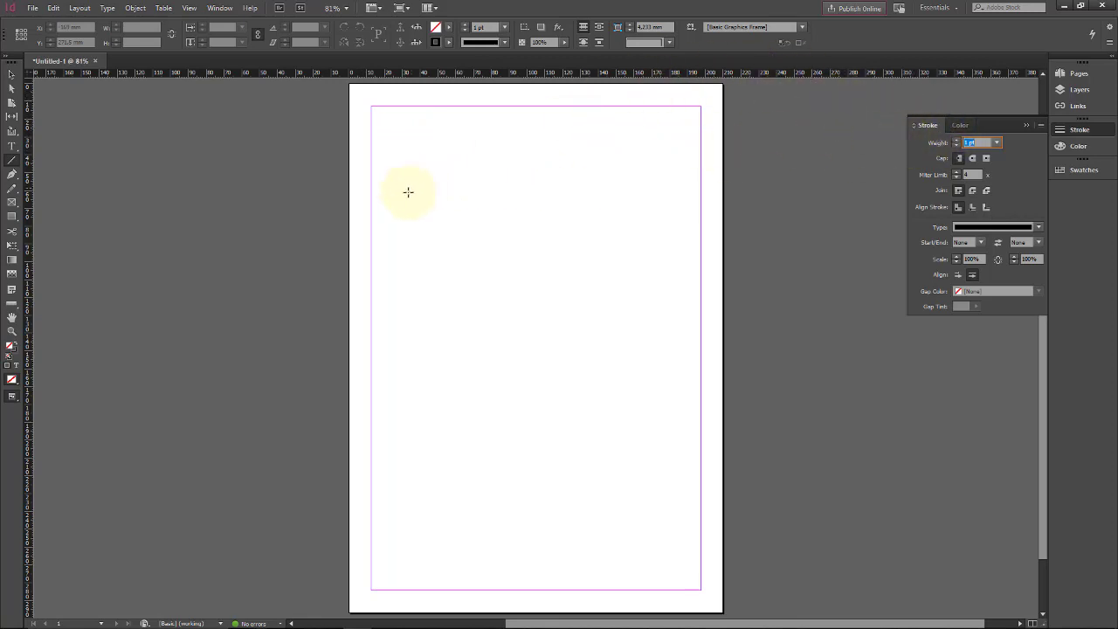
drag(412, 210, 666, 265)
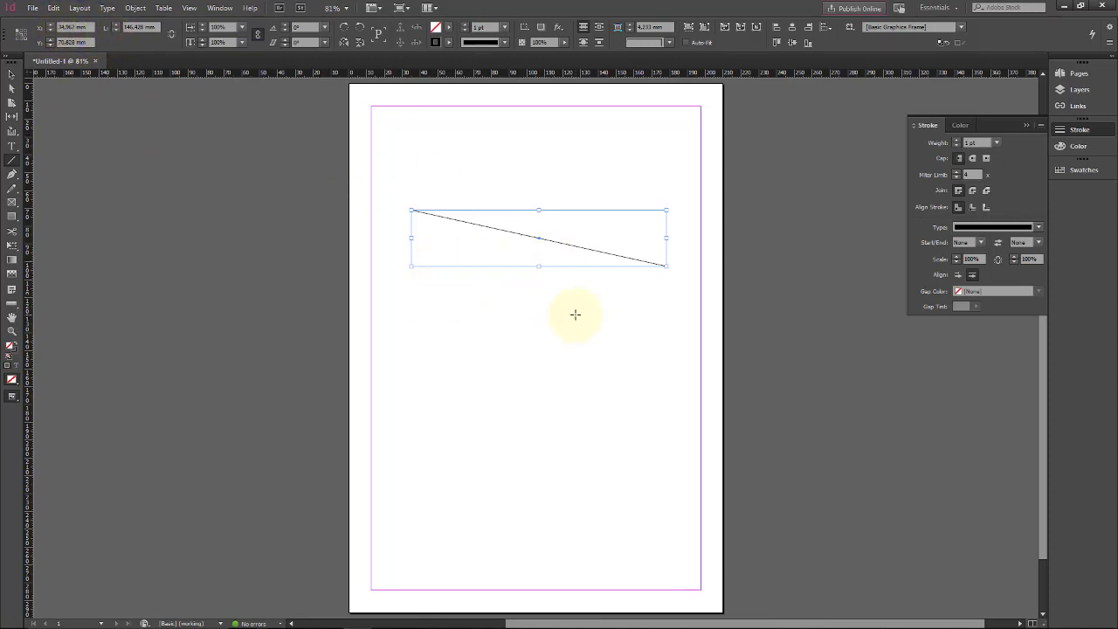
Try rotating the line by small angle increments and return its rotation to 0°
click(285, 26)
click(285, 26)
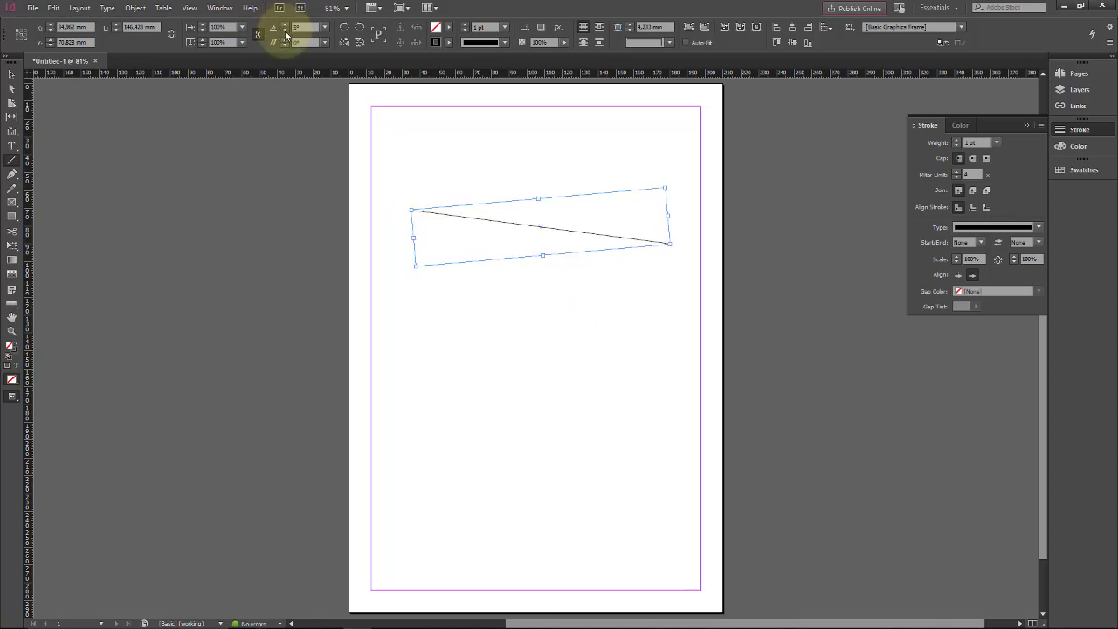
click(285, 32)
click(285, 31)
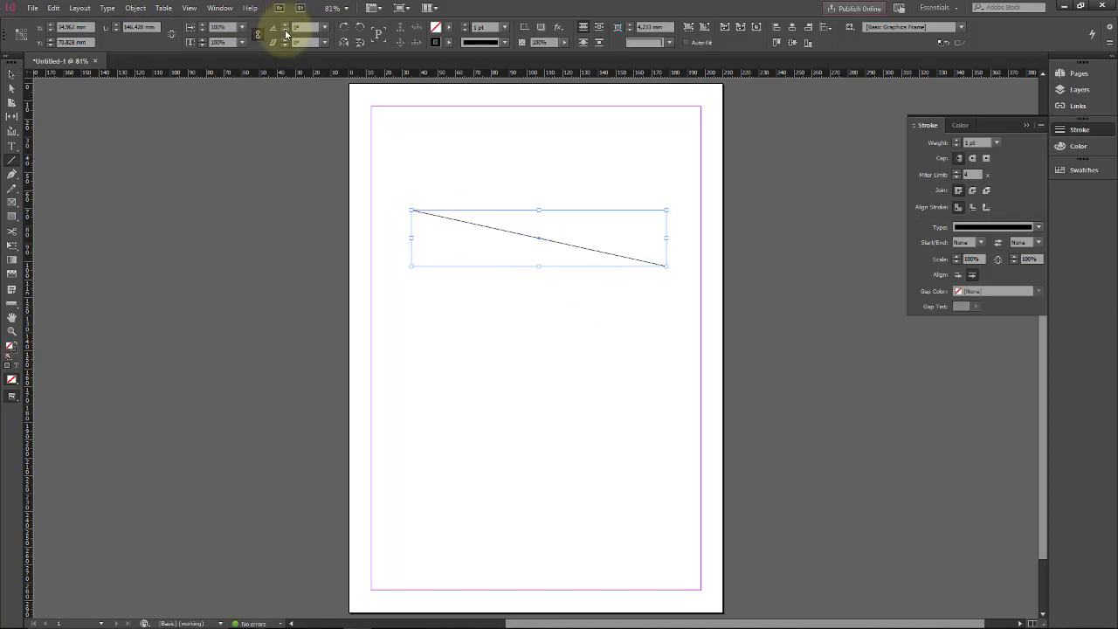
Try scaling the line up in small increments and scale it back down to about its original length
click(201, 24)
click(202, 25)
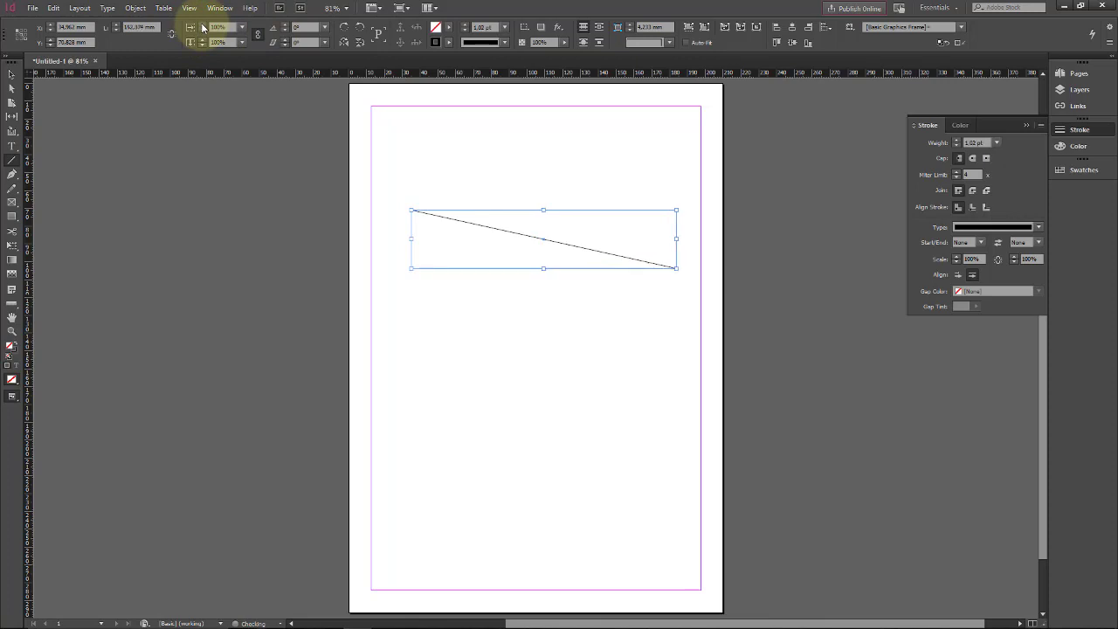
click(202, 24)
click(201, 24)
click(201, 31)
click(201, 30)
click(202, 31)
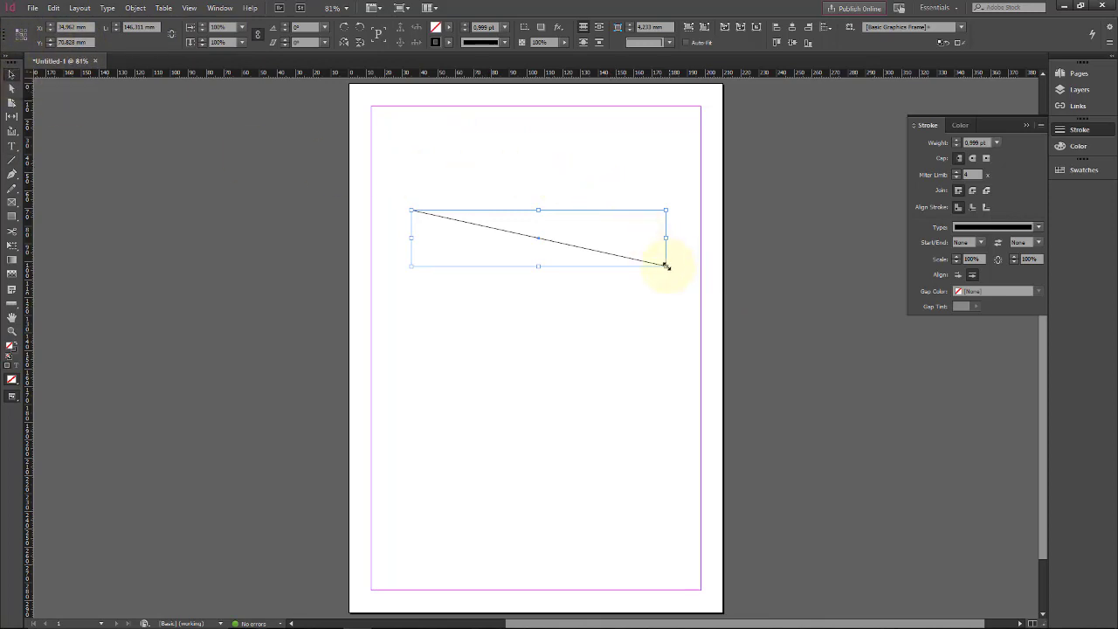
Stretch the line downward, upward and to the left until it is about 185 mm long, and rotate it about 4.5°
drag(667, 266, 666, 316)
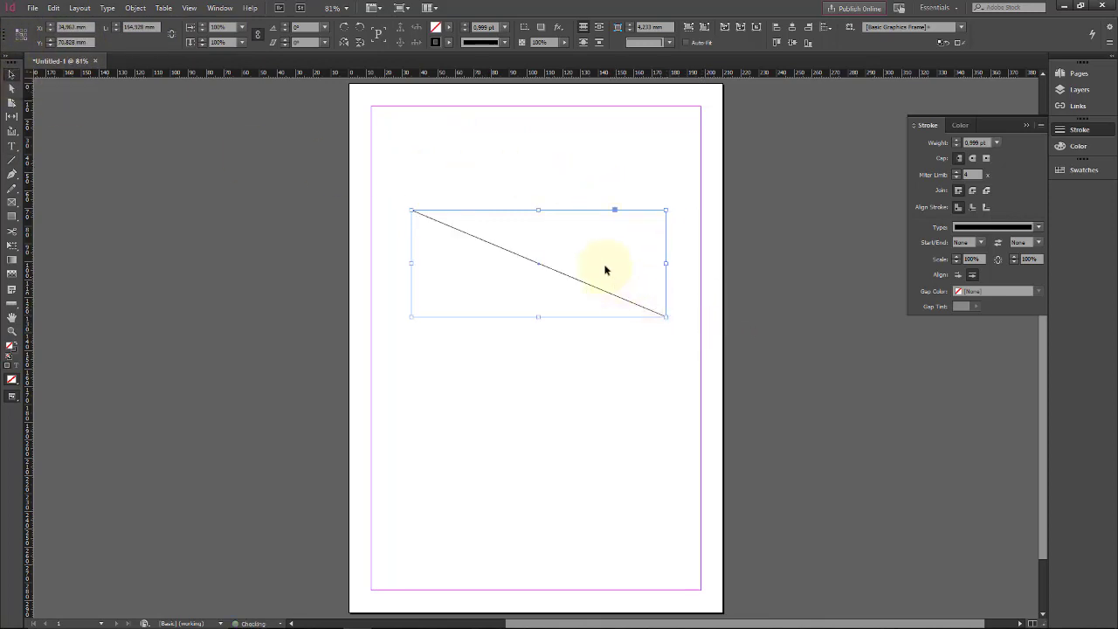
drag(537, 210, 538, 138)
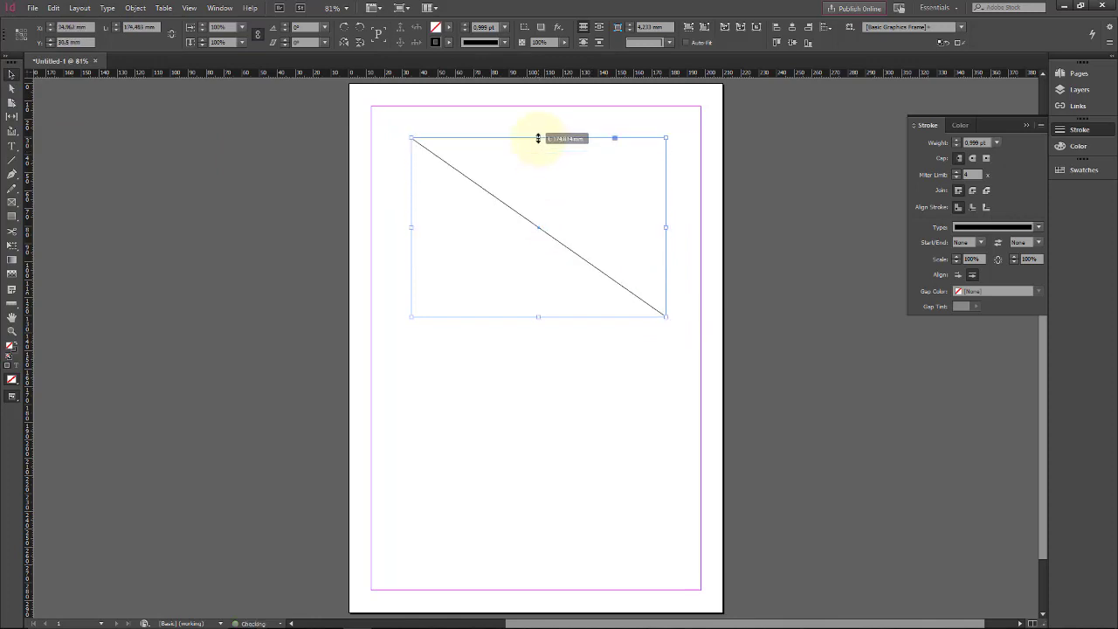
click(375, 220)
click(491, 199)
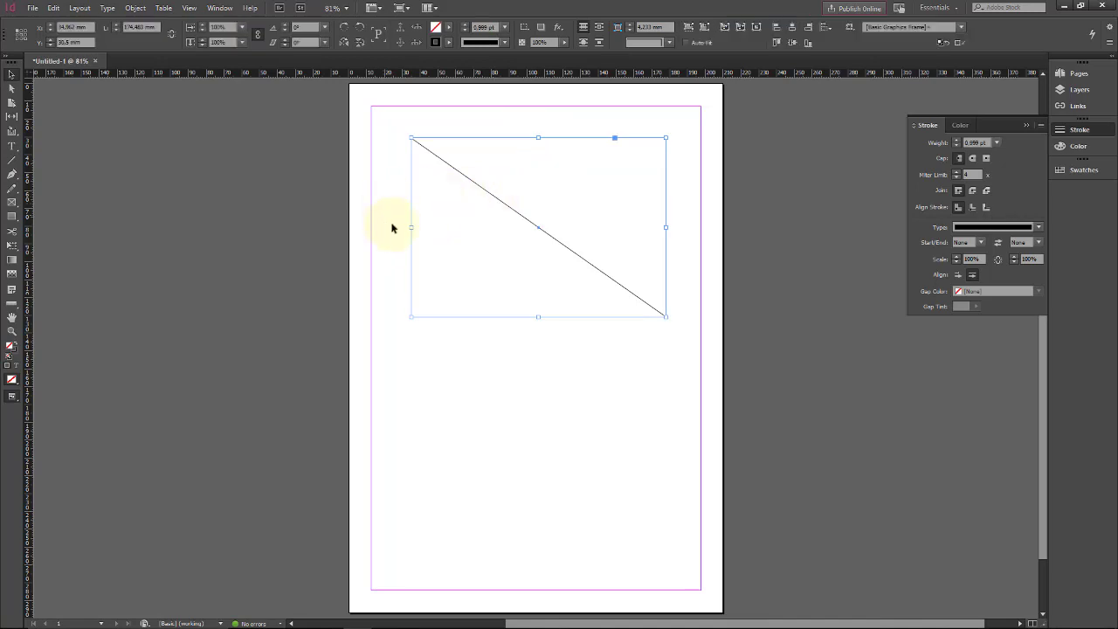
drag(411, 225, 388, 220)
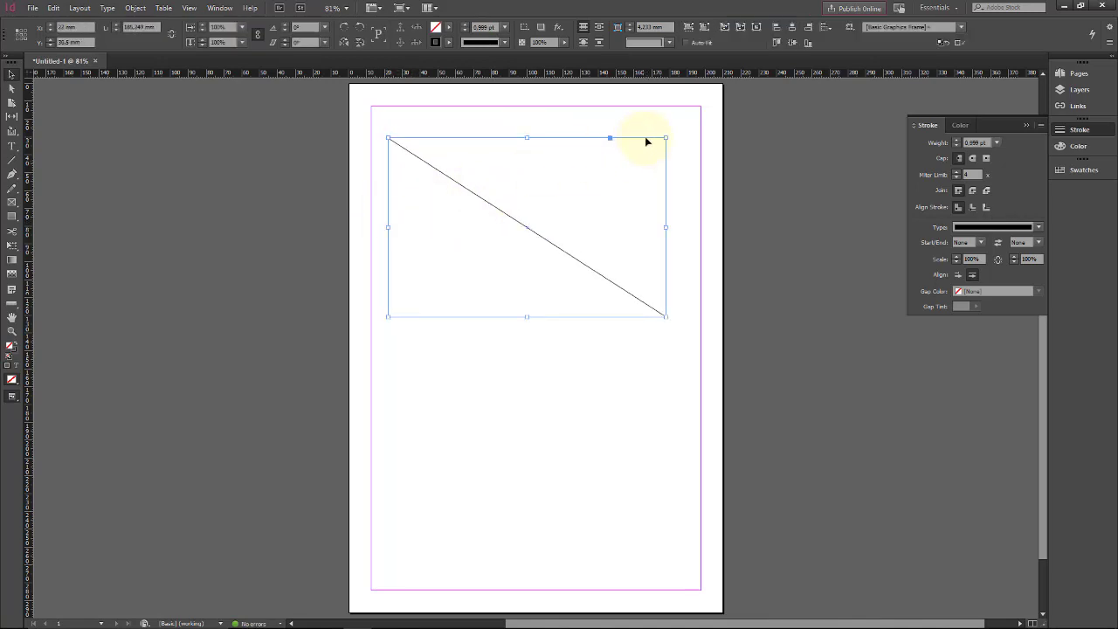
drag(671, 134, 662, 125)
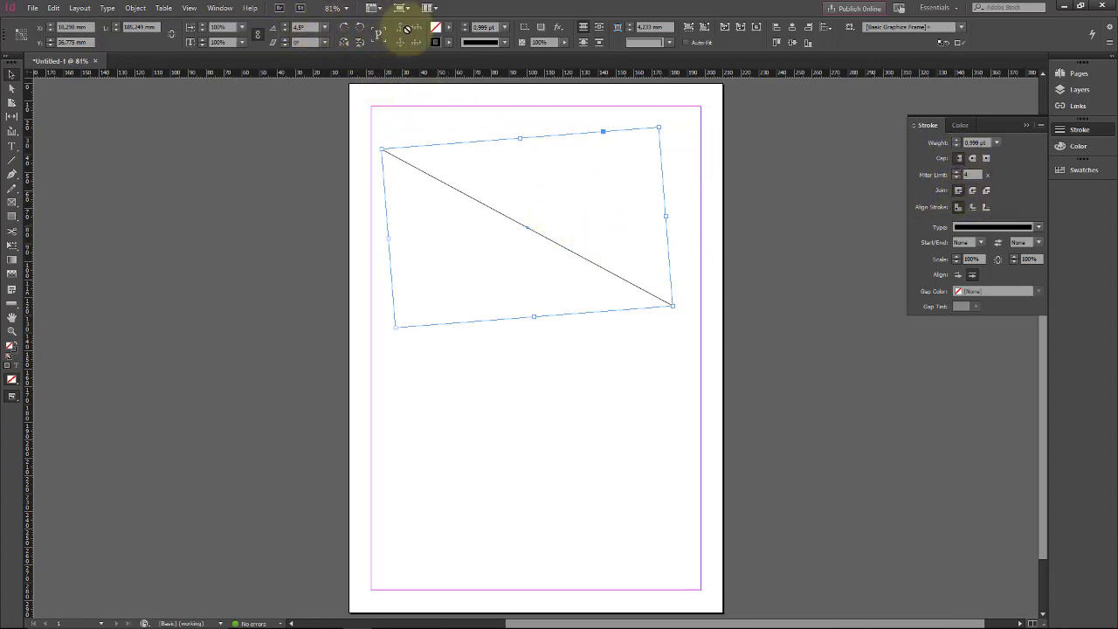
Increase the line's stroke weight to 19 pt
click(464, 25)
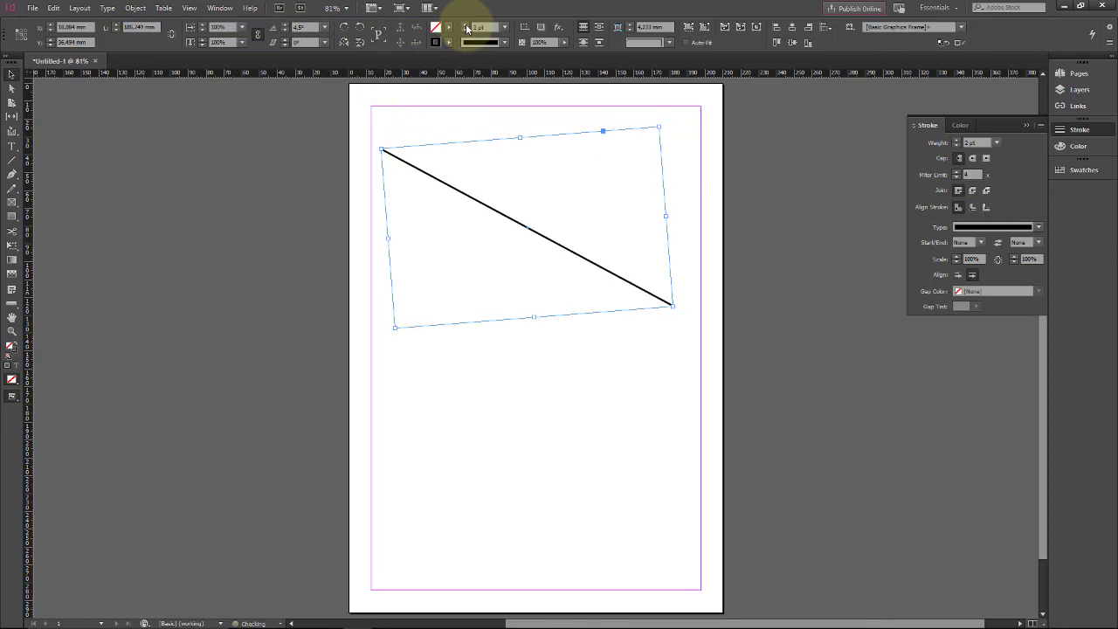
click(465, 25)
click(464, 24)
click(462, 24)
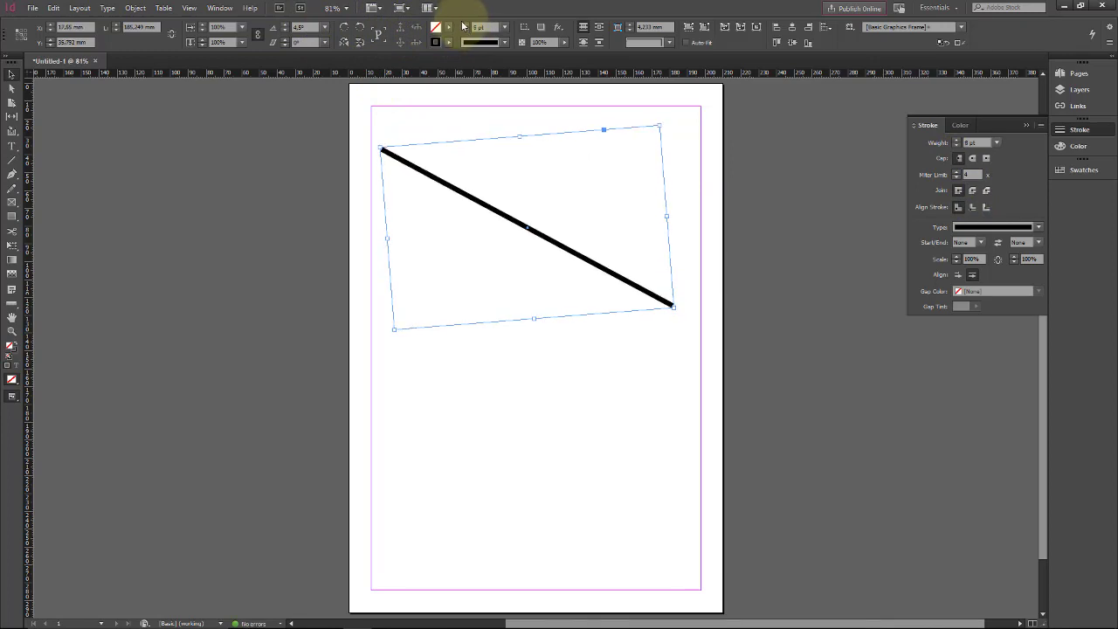
click(464, 26)
click(465, 25)
click(465, 25)
click(465, 27)
click(465, 26)
click(465, 26)
click(465, 26)
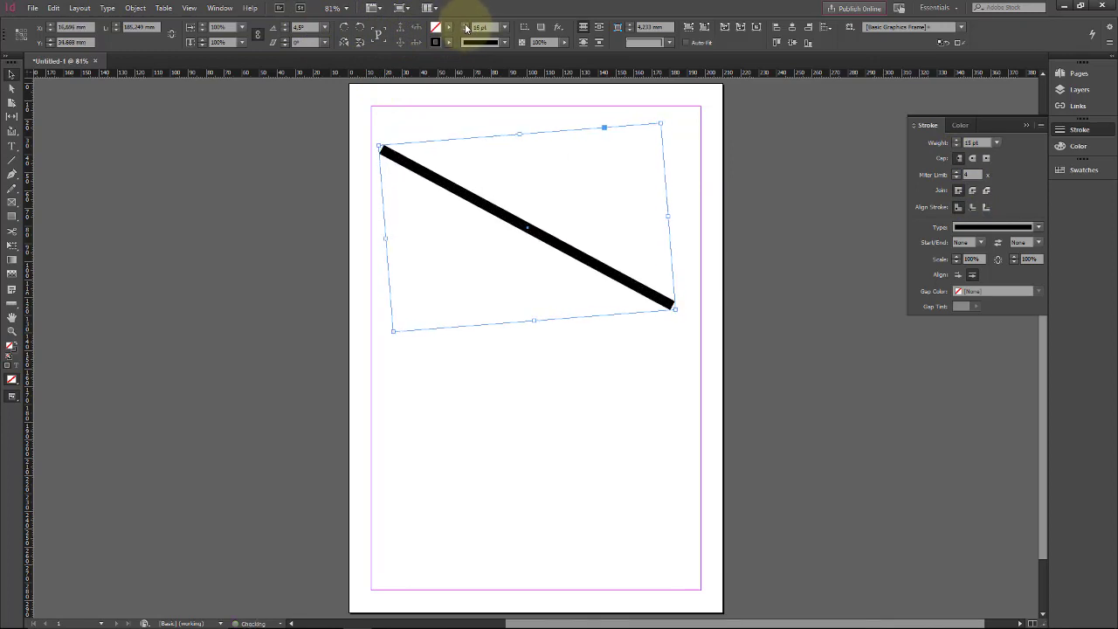
click(465, 26)
click(465, 27)
click(466, 26)
click(465, 26)
Give the thick line round caps and inspect its ends while deselected, leaving the line selected
click(298, 168)
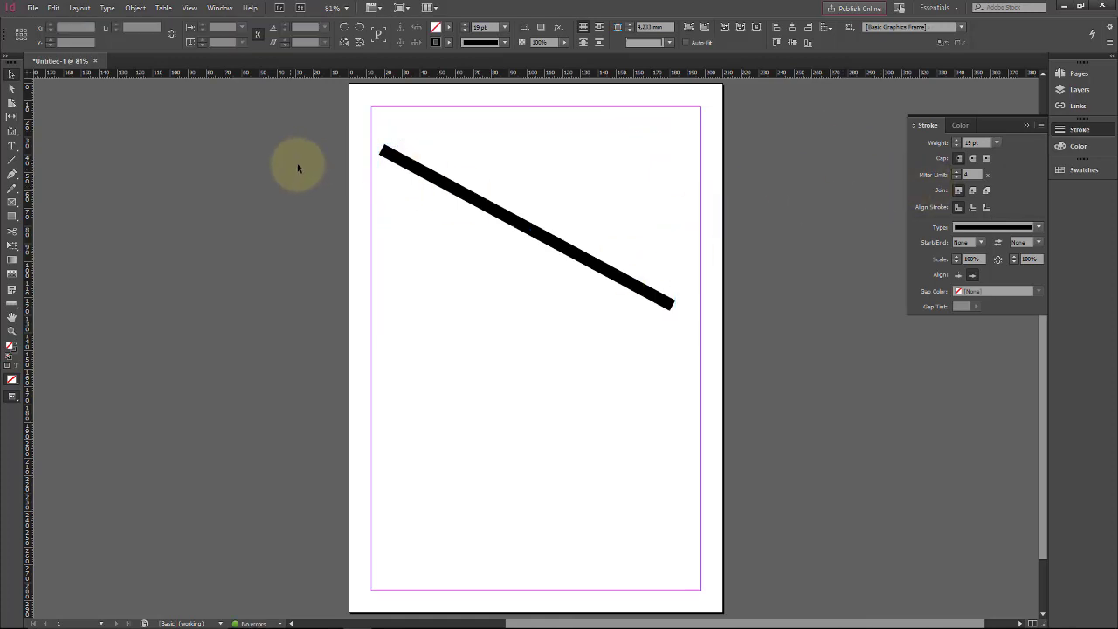
click(402, 164)
click(404, 164)
click(404, 165)
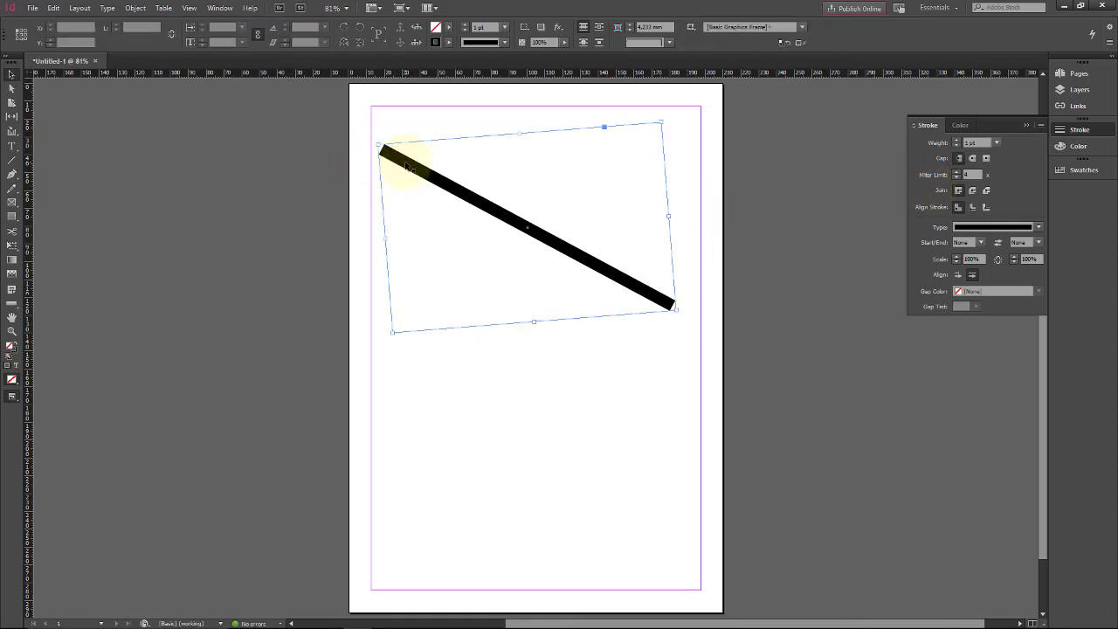
click(971, 159)
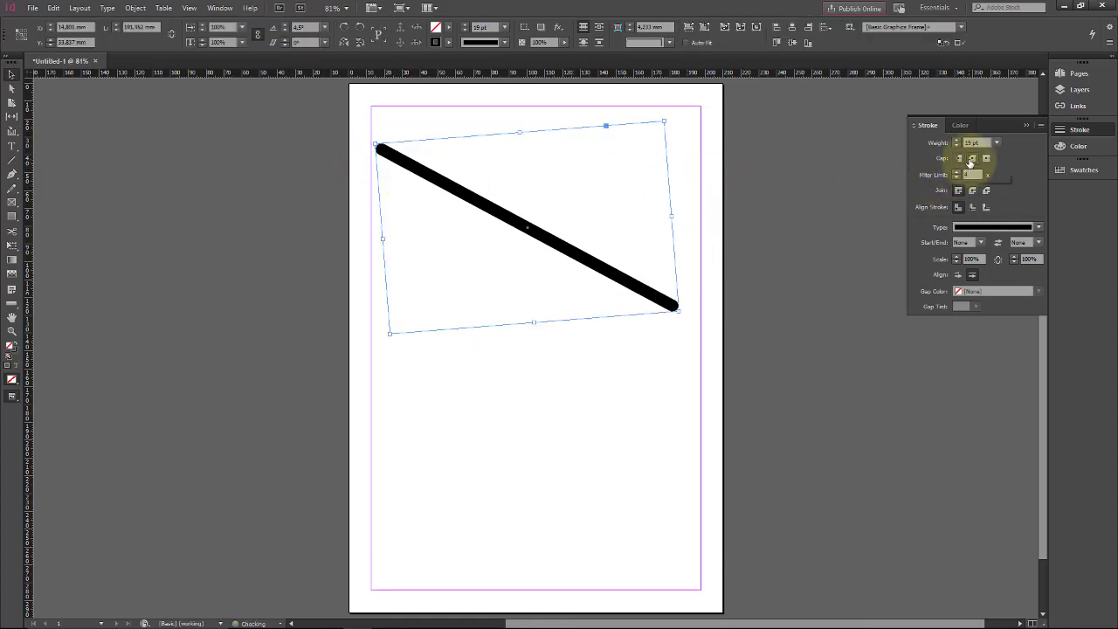
click(676, 347)
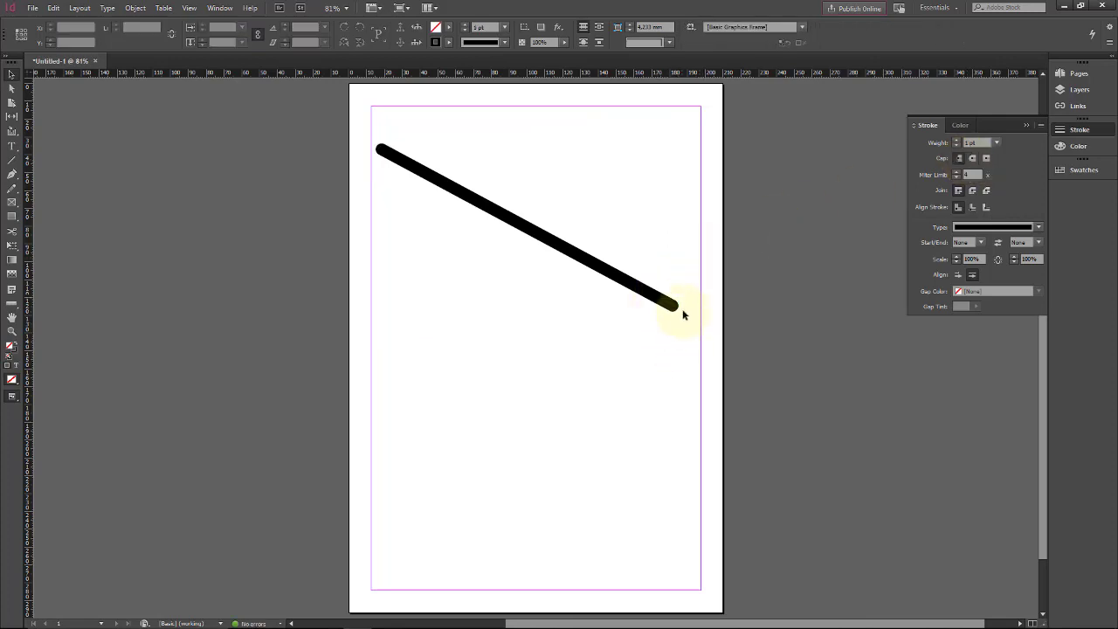
click(675, 311)
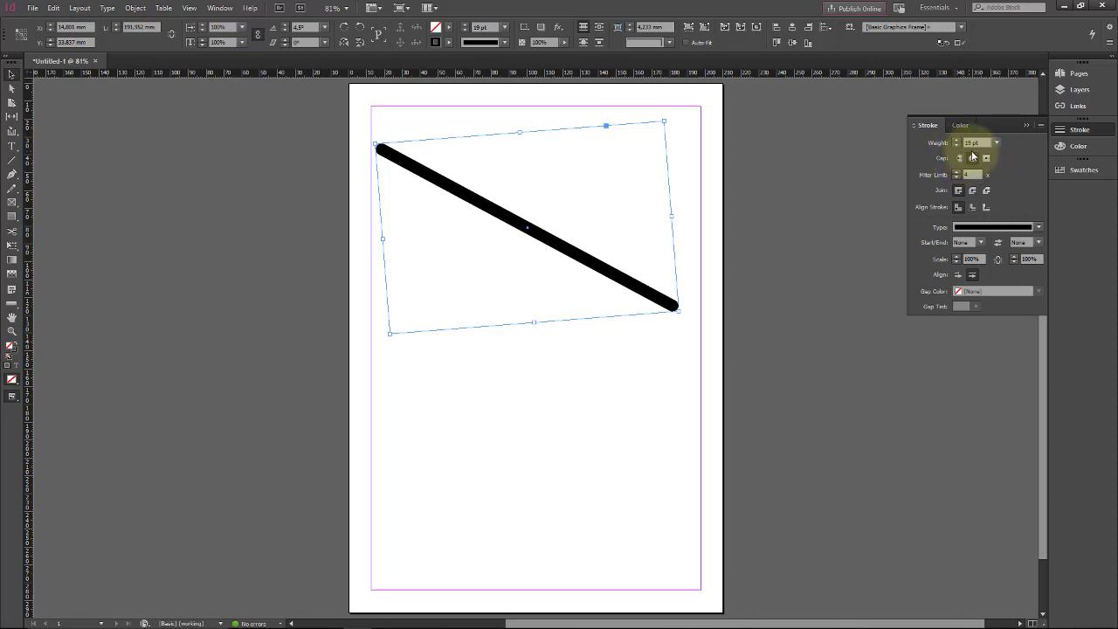
Set the line's join to round and try the outside and inside stroke alignments, ending on centre alignment
click(972, 190)
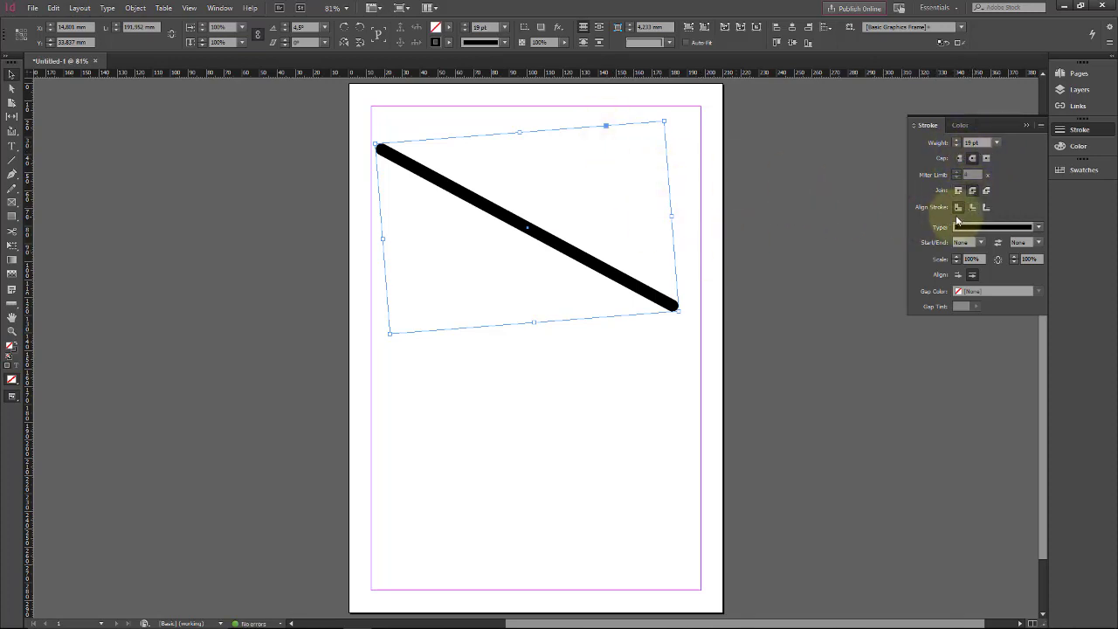
click(985, 208)
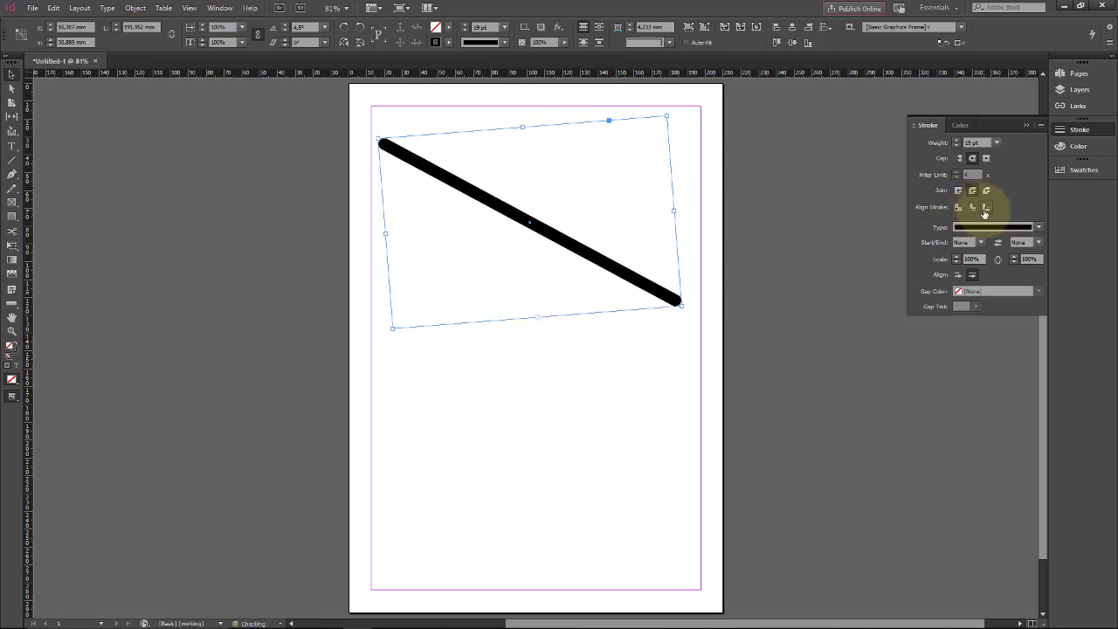
click(971, 207)
click(958, 208)
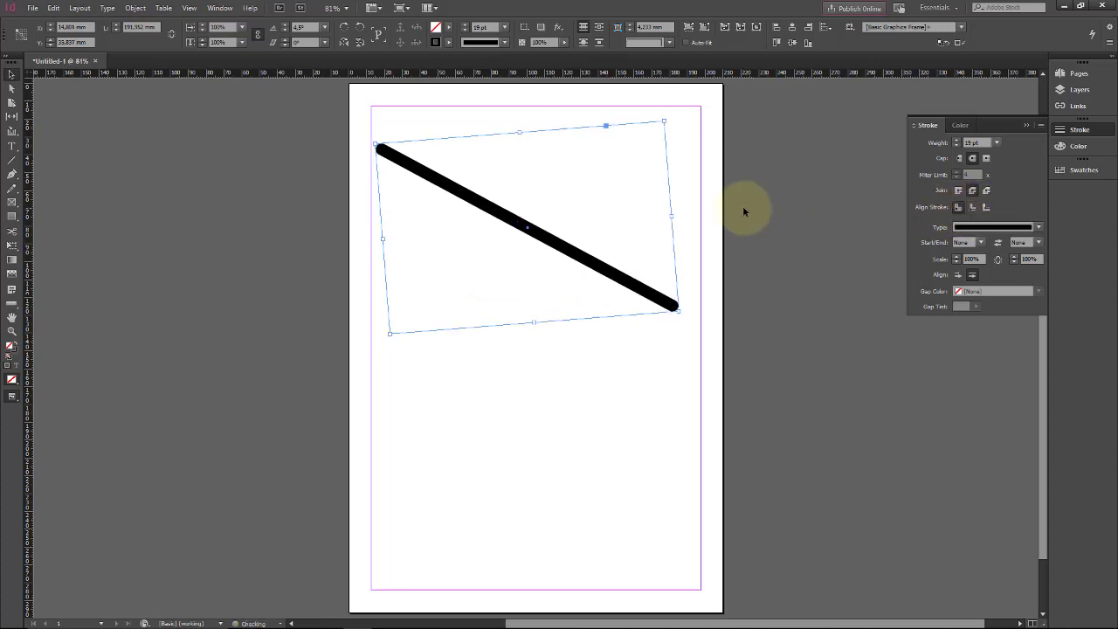
Try the Thick - Thick, Thin - Thick, Wavy and White Diamond stroke types on the line, ending with Left Slant Hash
key(Delete)
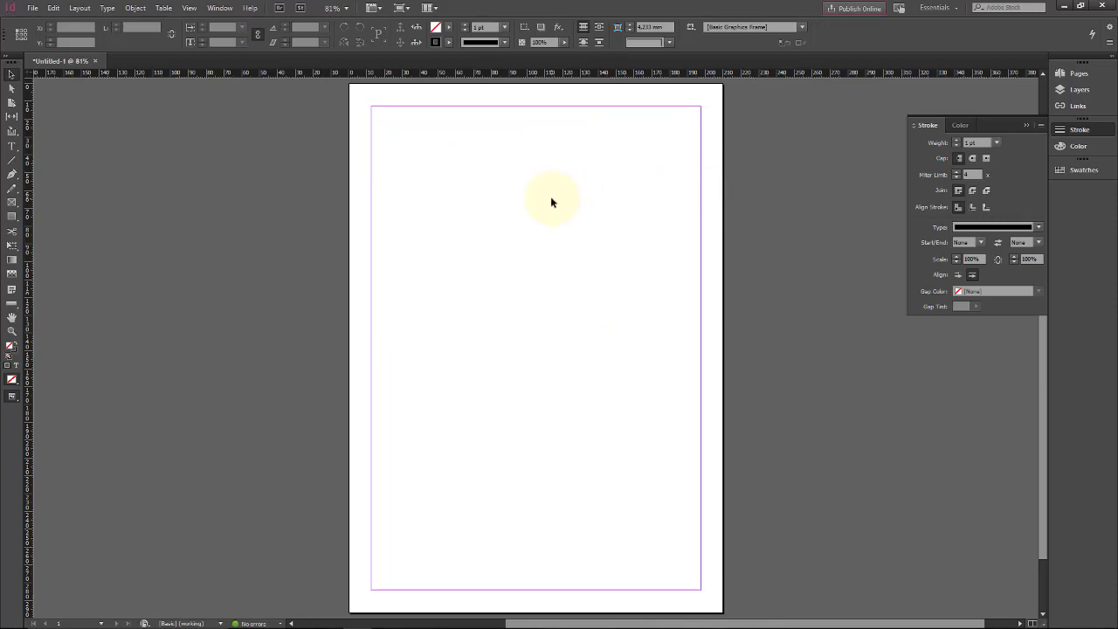
key(ctrl+z)
click(979, 230)
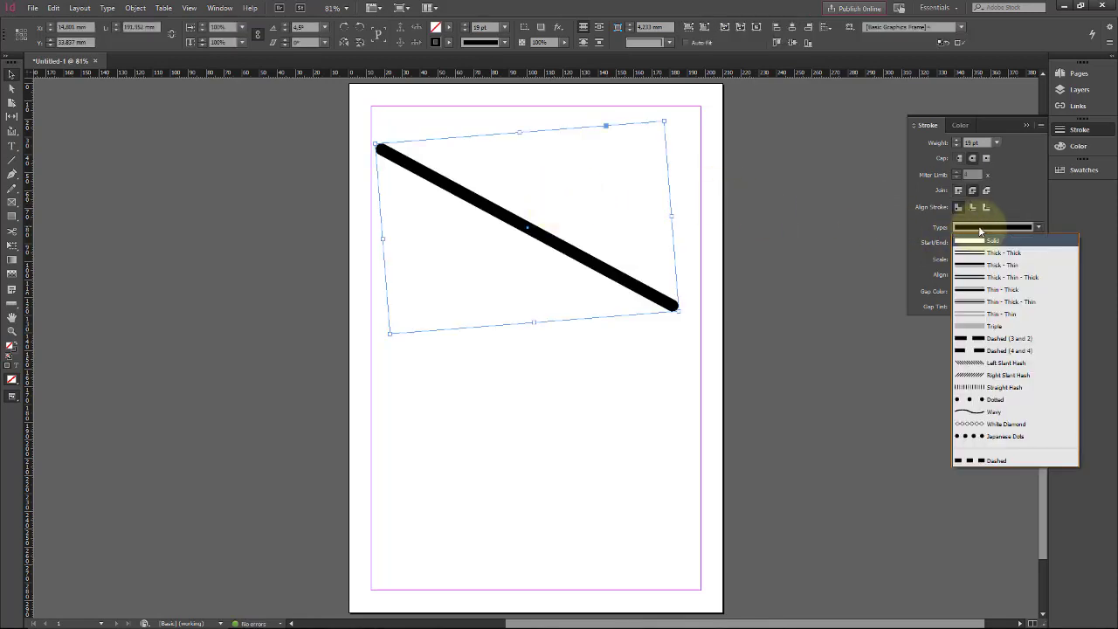
click(982, 252)
click(986, 228)
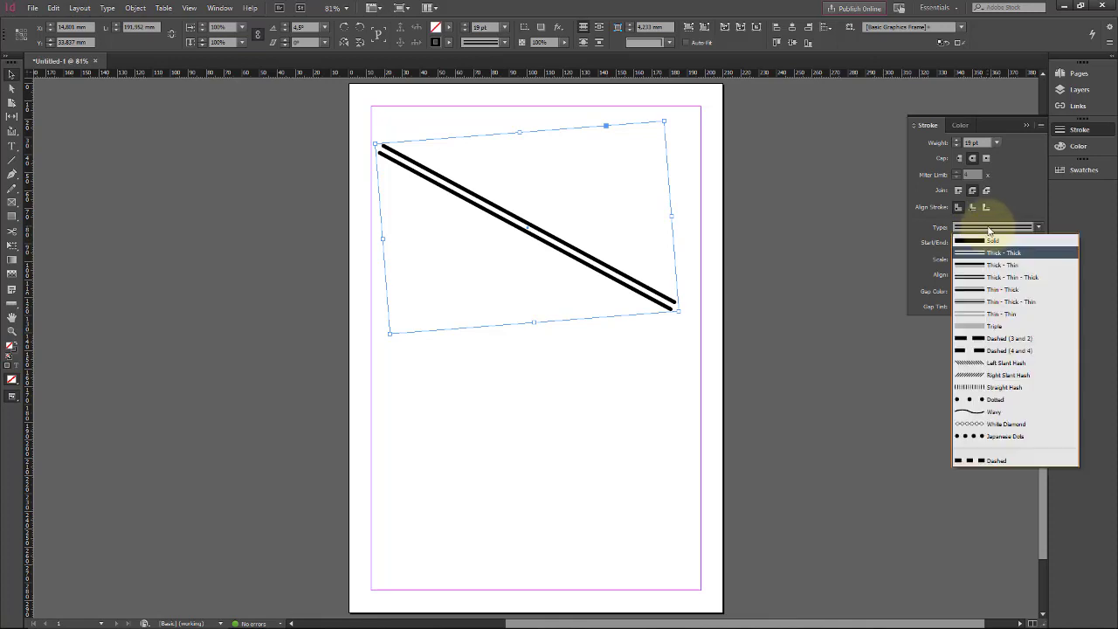
click(984, 289)
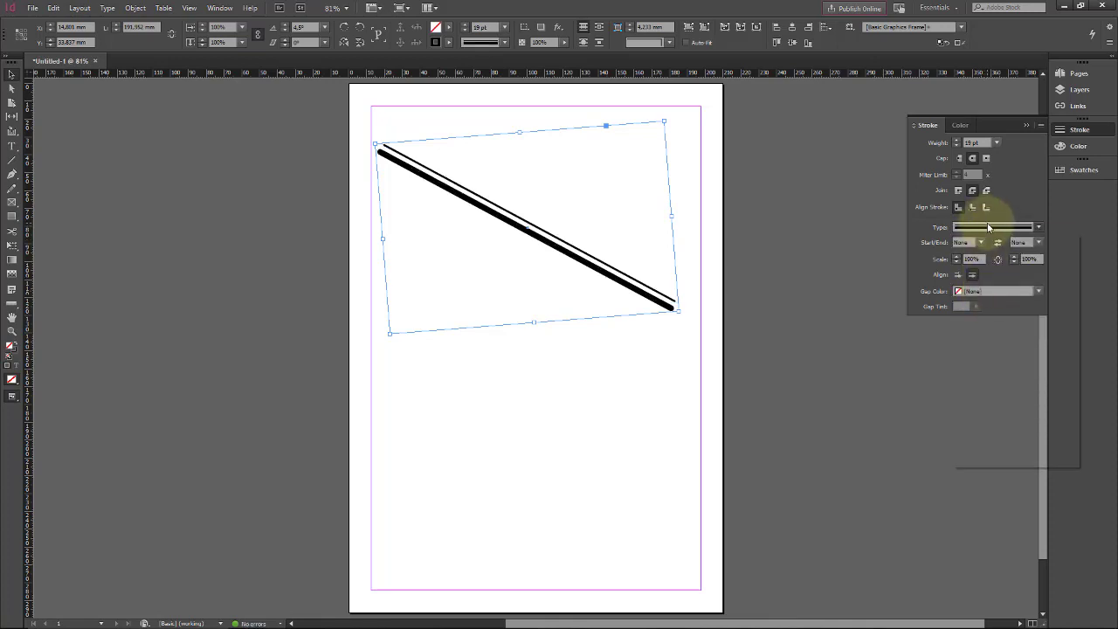
click(987, 227)
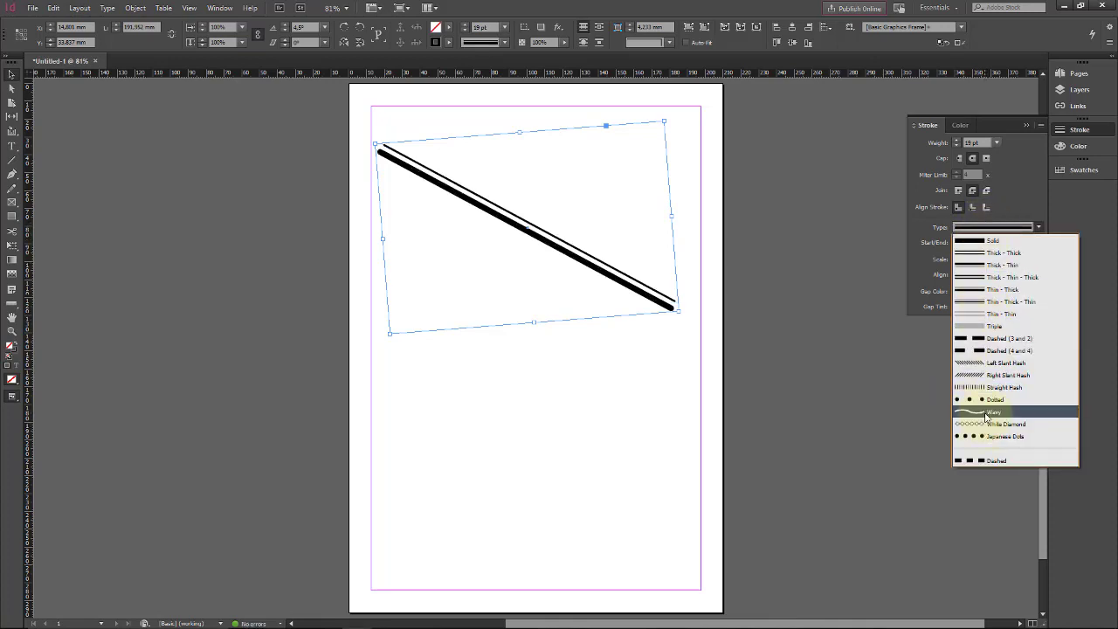
click(987, 412)
click(986, 228)
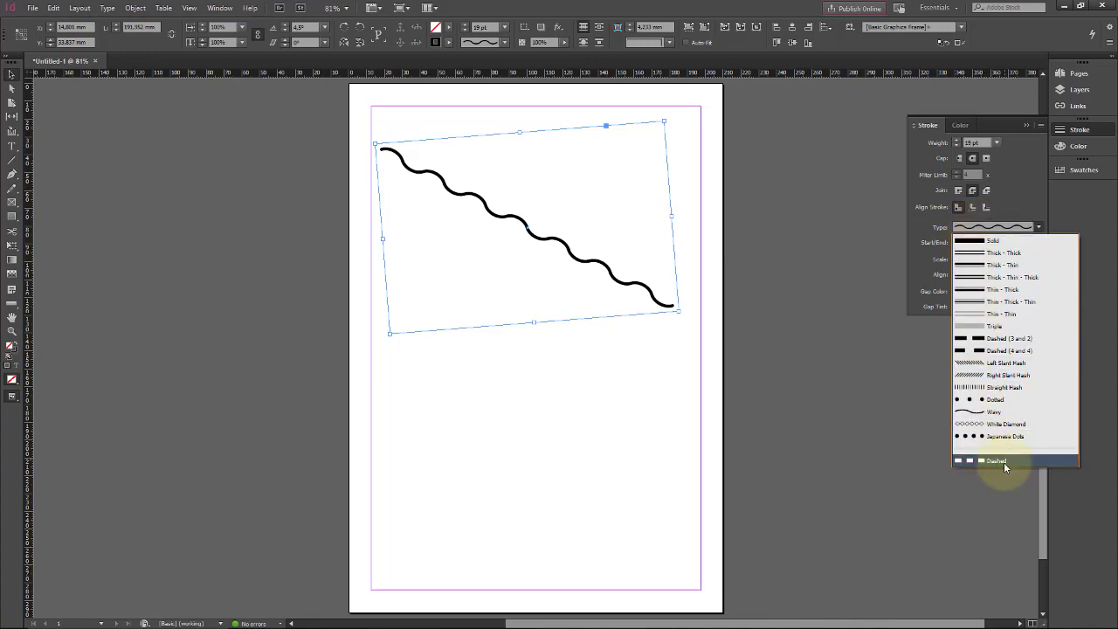
click(1012, 424)
click(987, 228)
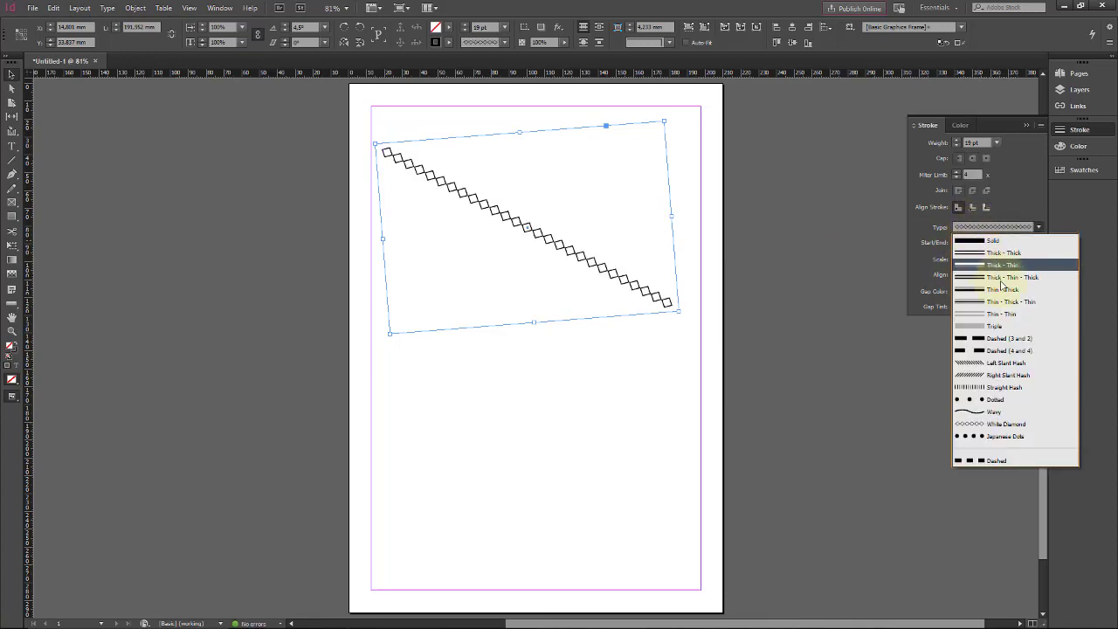
click(1021, 364)
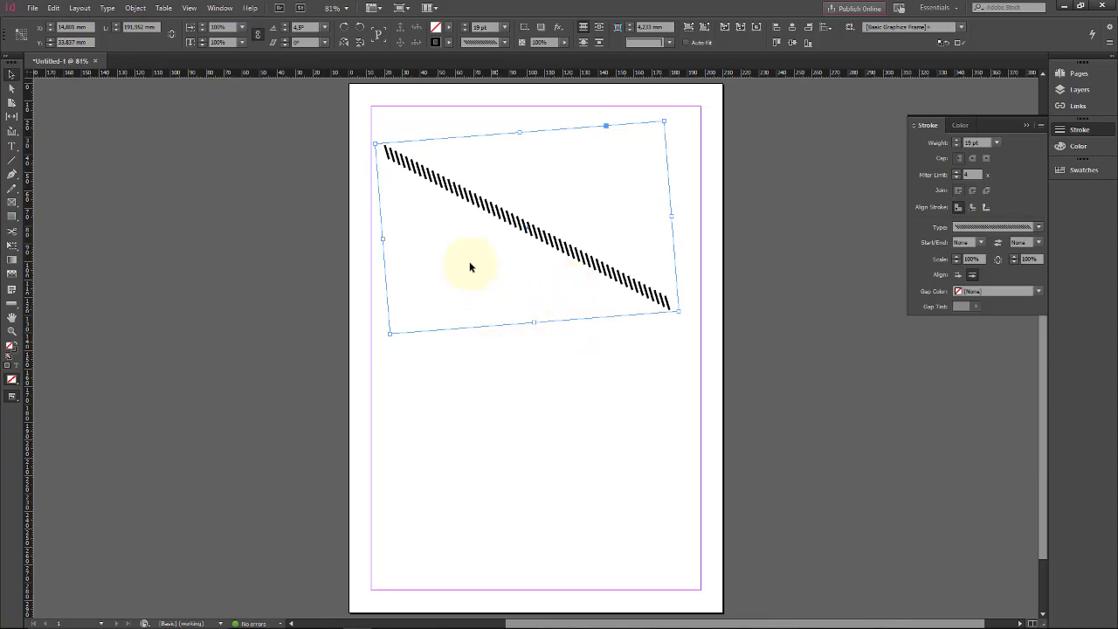
Move the hashed line slightly down and to the right, and delete it from the page
drag(529, 245, 574, 230)
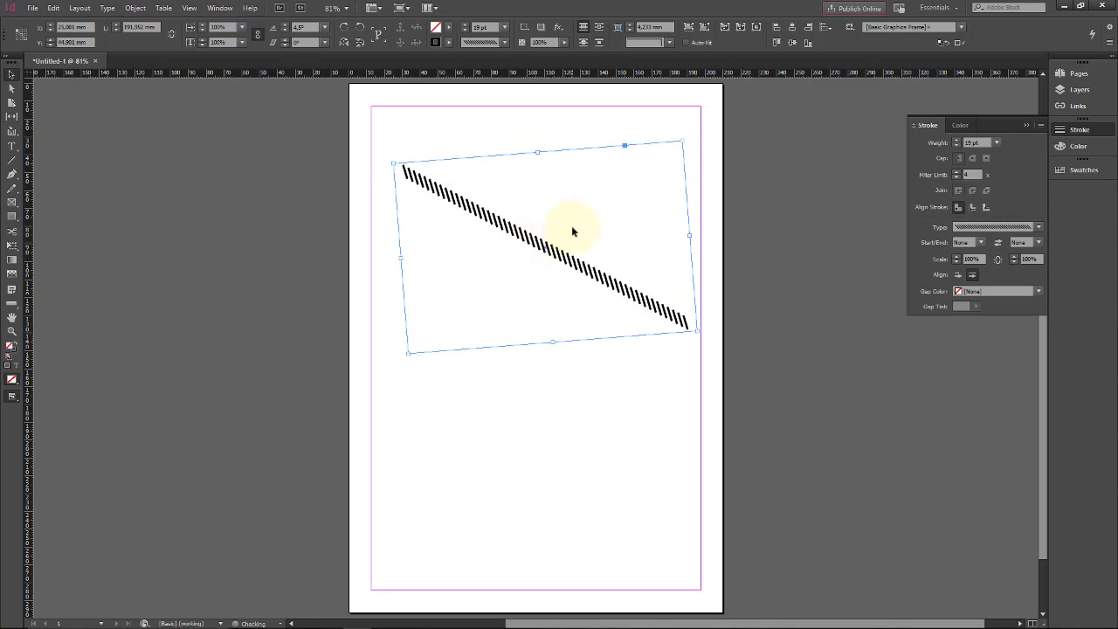
key(Delete)
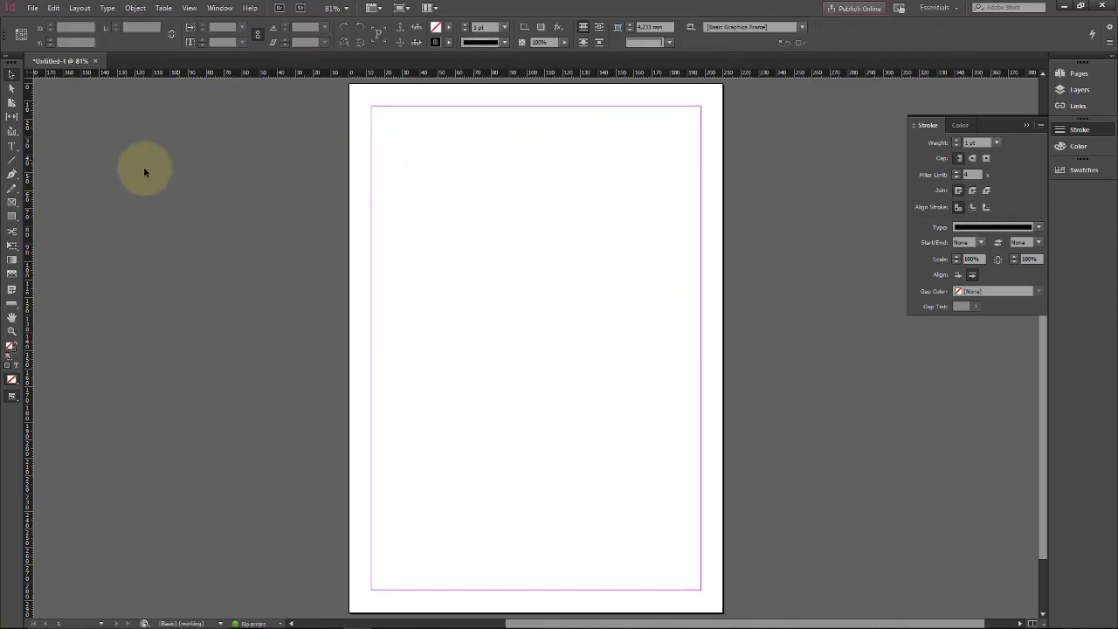
Draw a rectangle about 137 mm wide and 106 mm high in the middle of the page with the Rectangle tool
click(12, 207)
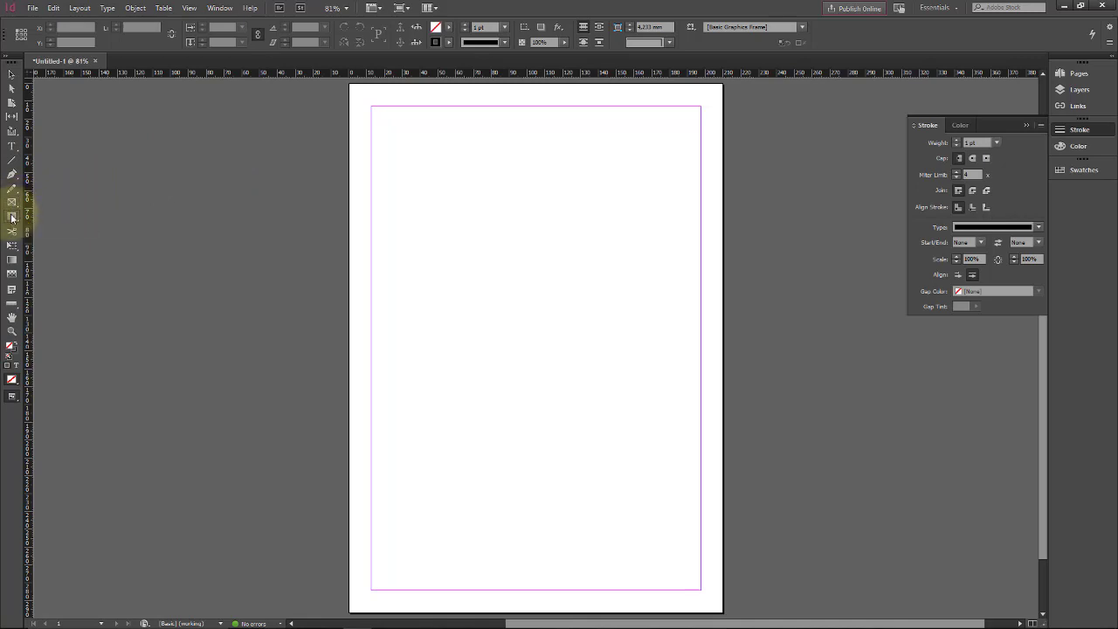
click(11, 215)
click(40, 219)
drag(441, 199, 685, 388)
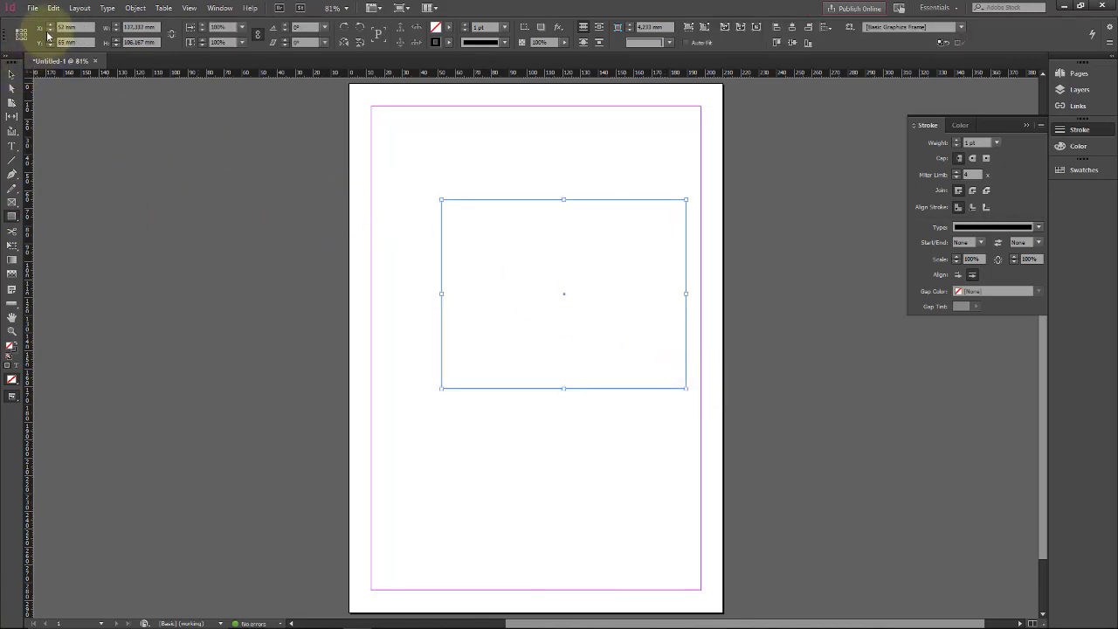
Delete the existing rectangle and create one exactly 50 mm wide and 30 mm high in the upper left part of the page
key(Delete)
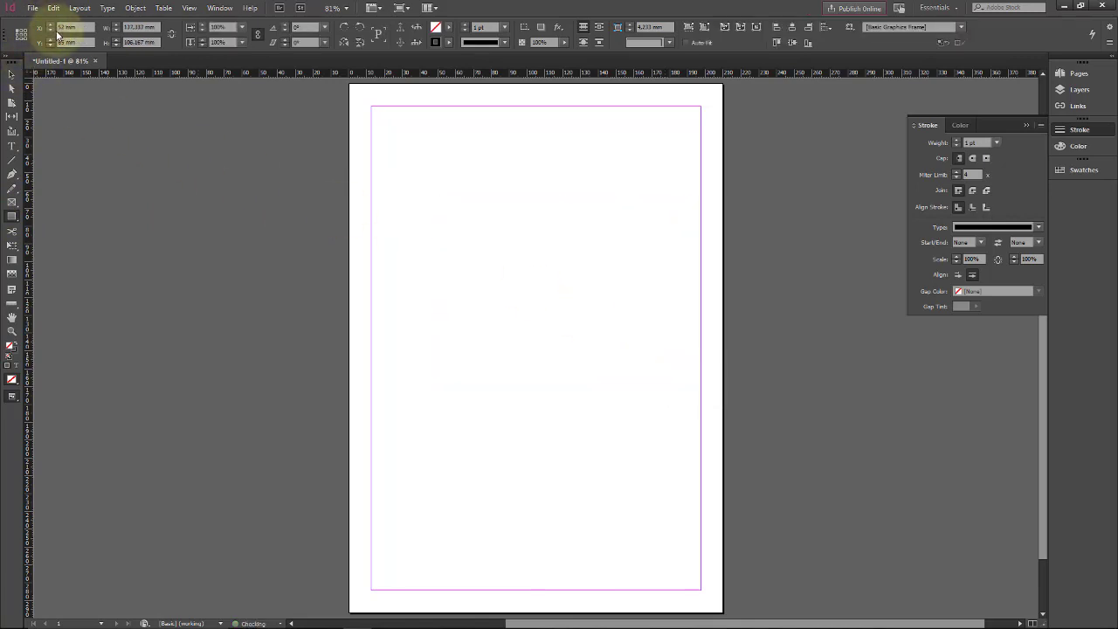
click(410, 168)
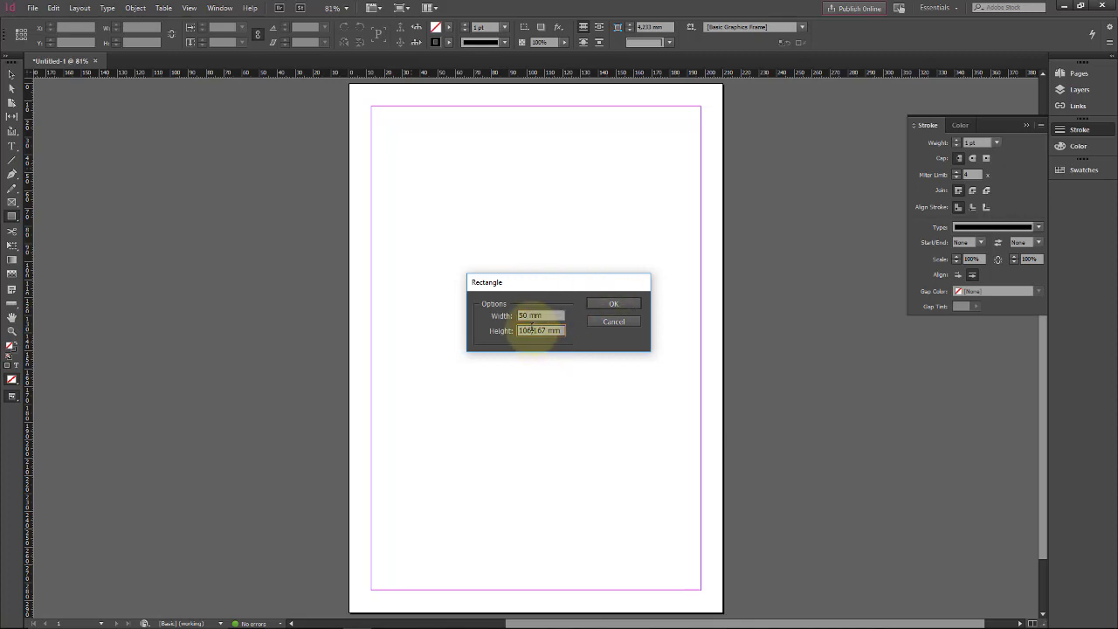
key(Tab)
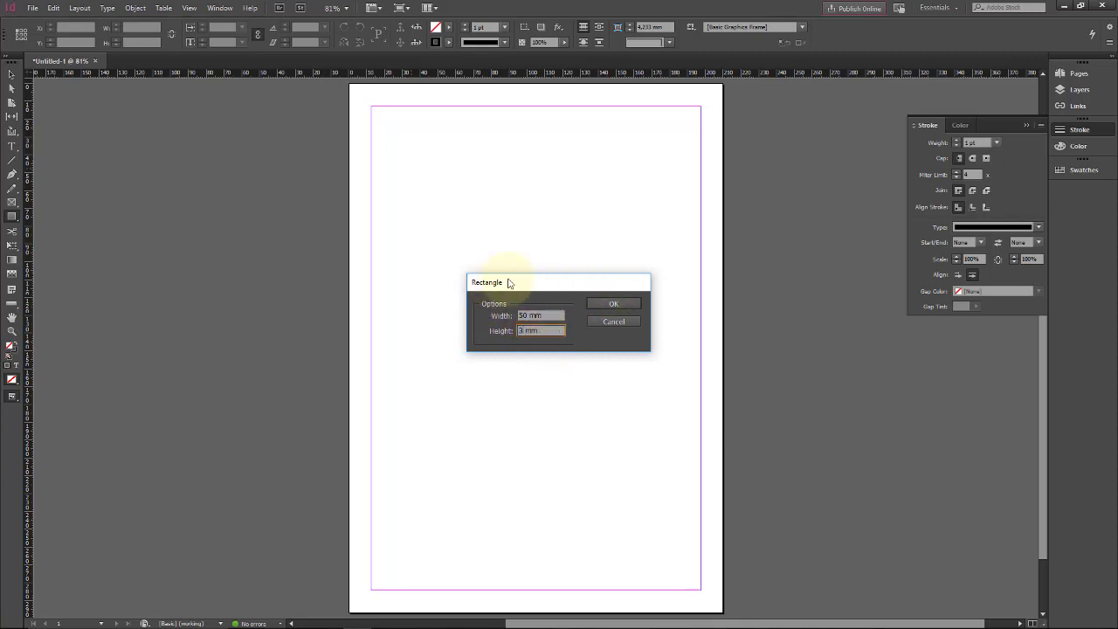
click(614, 303)
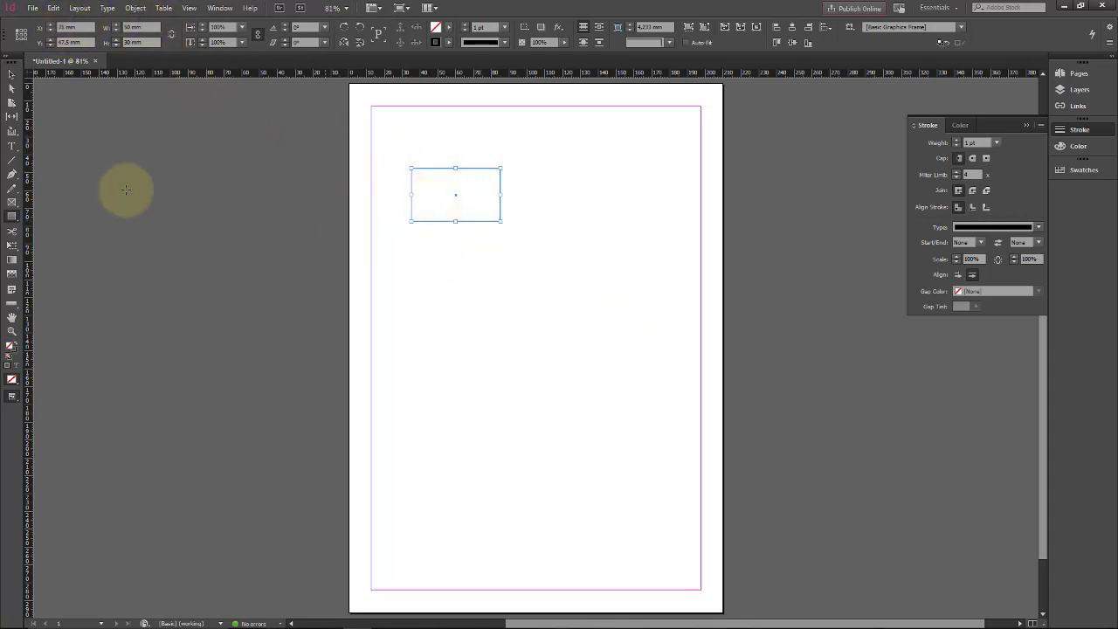
Draw a second rectangle about 103 mm wide and 66 mm high below the first, and switch to the Selection tool
drag(407, 285, 591, 402)
click(141, 36)
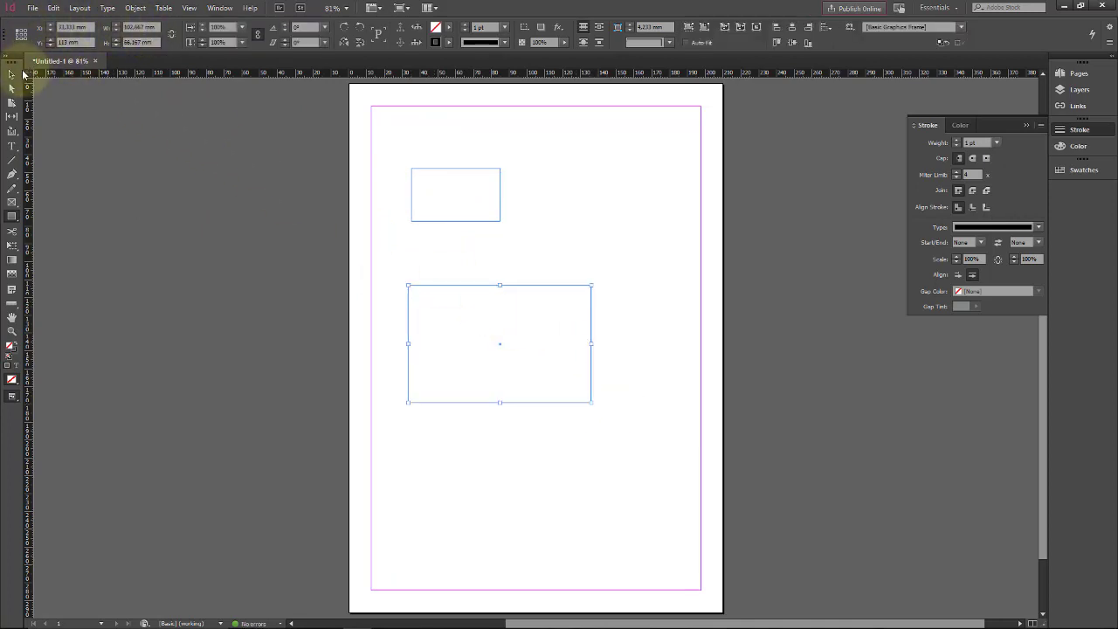
click(12, 74)
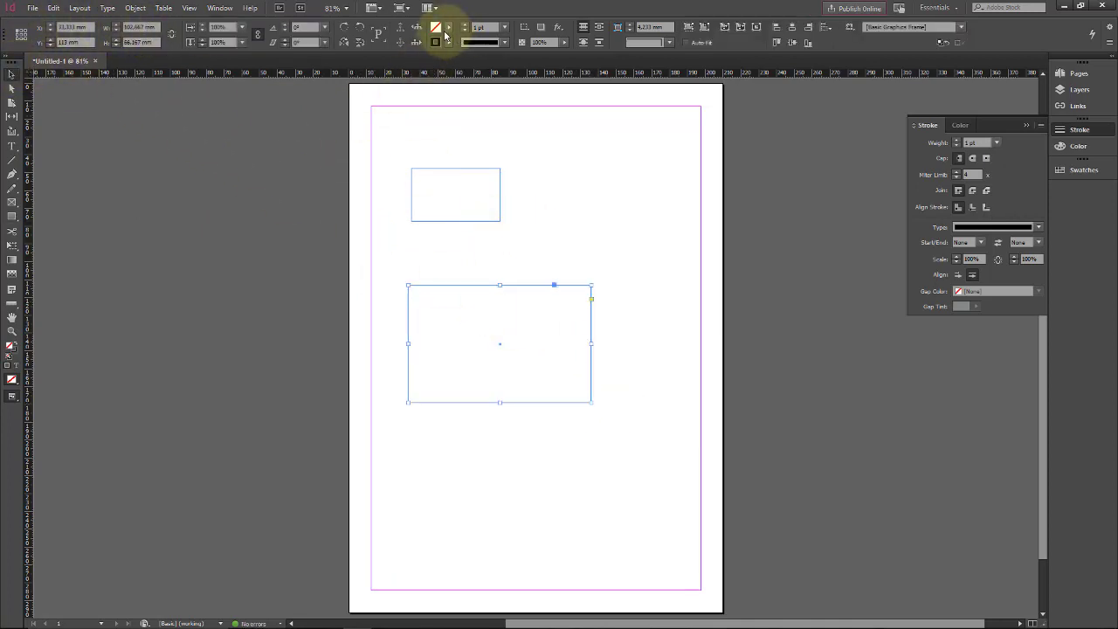
Browse the fill swatches for the larger rectangle, filter them to gradient swatches only, and return to showing all swatches
click(449, 41)
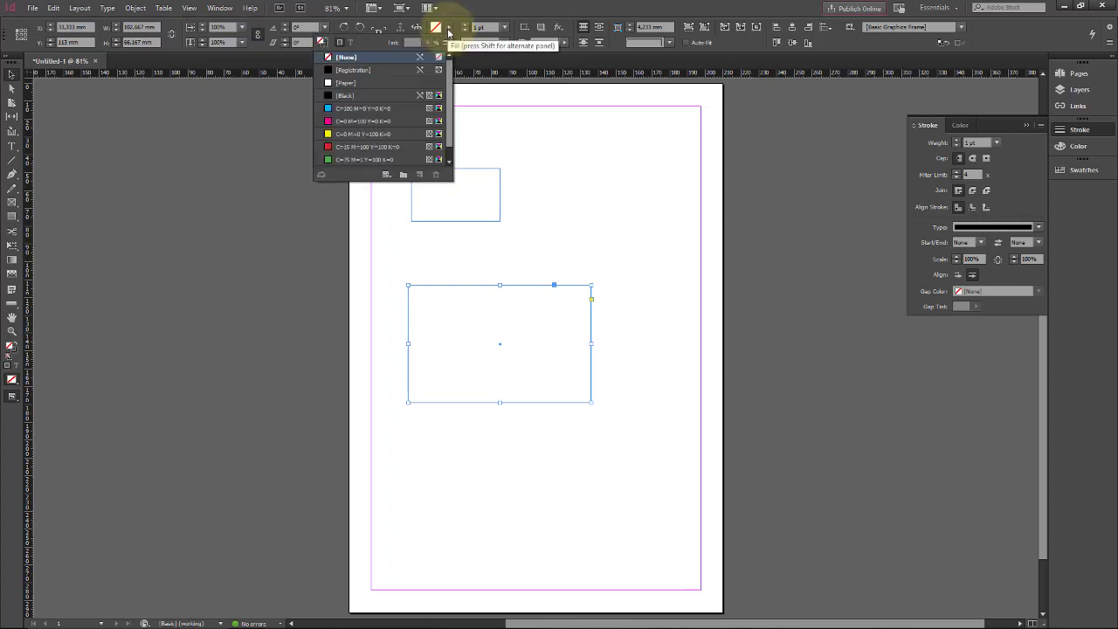
scroll(448, 83, down, 1)
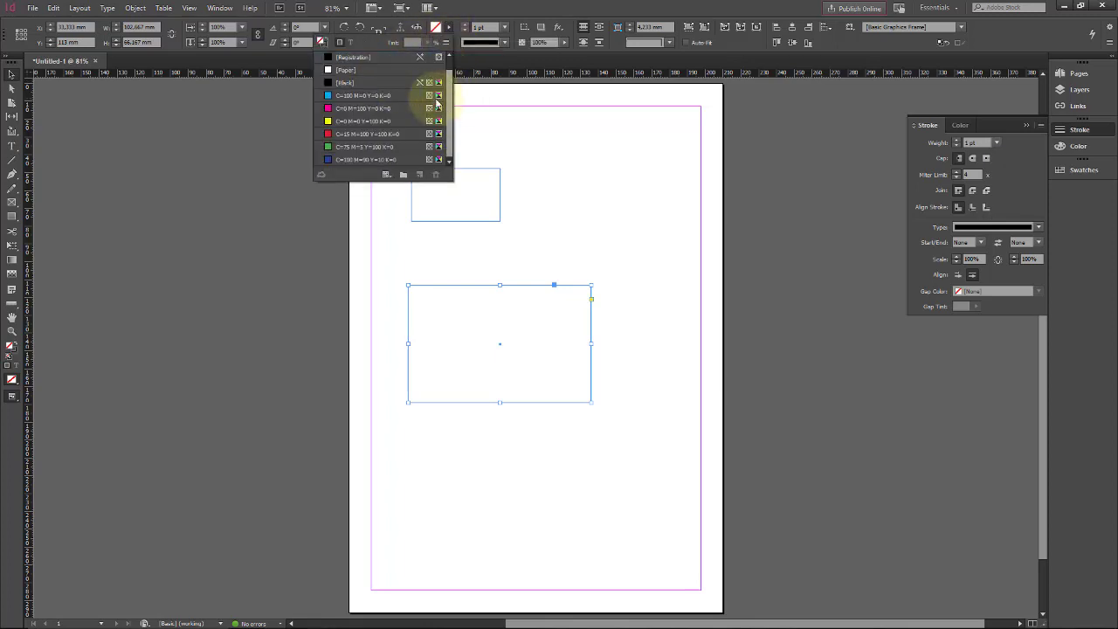
click(385, 175)
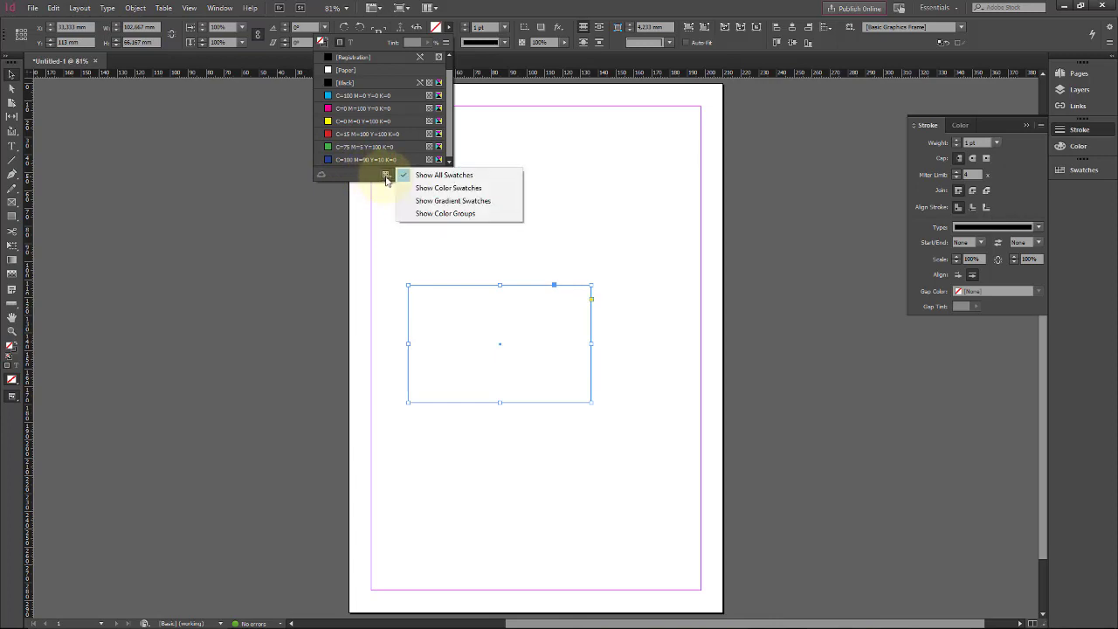
click(432, 201)
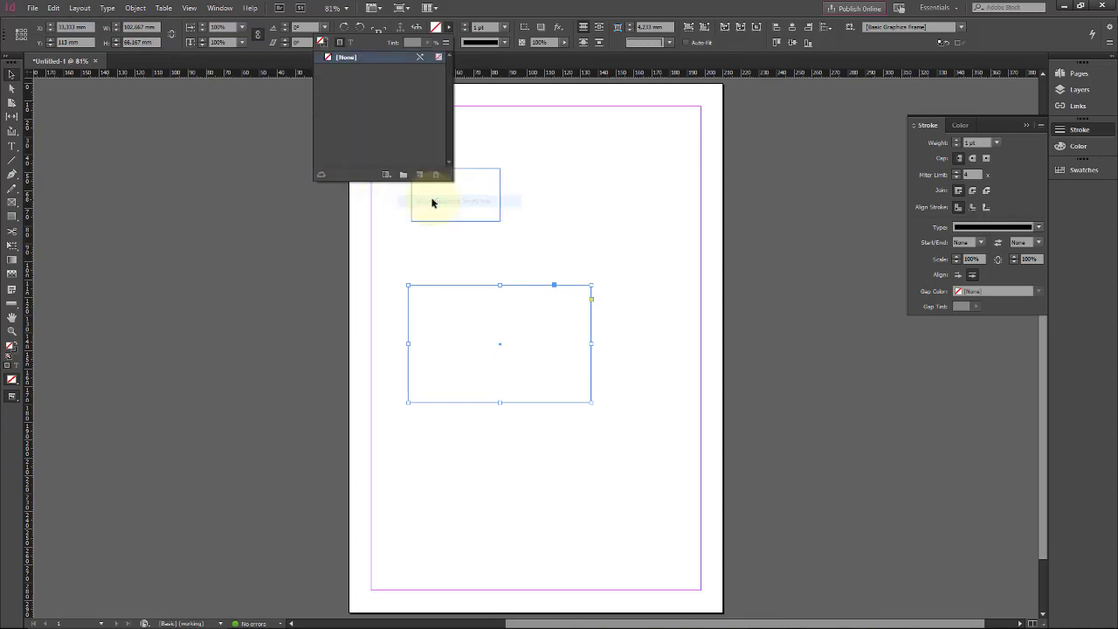
click(385, 174)
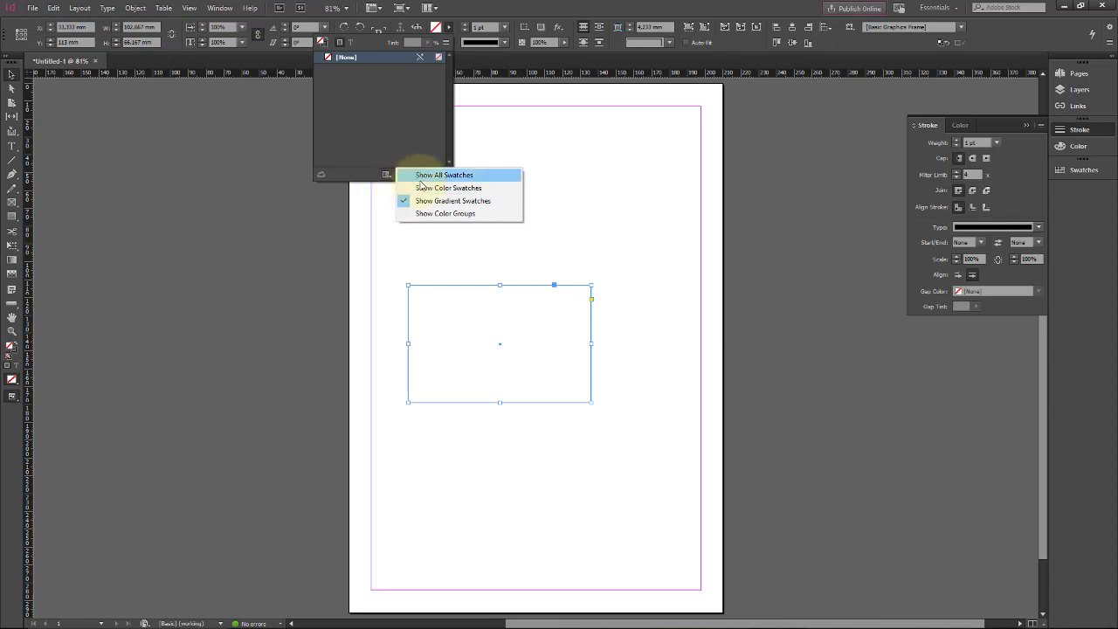
click(420, 178)
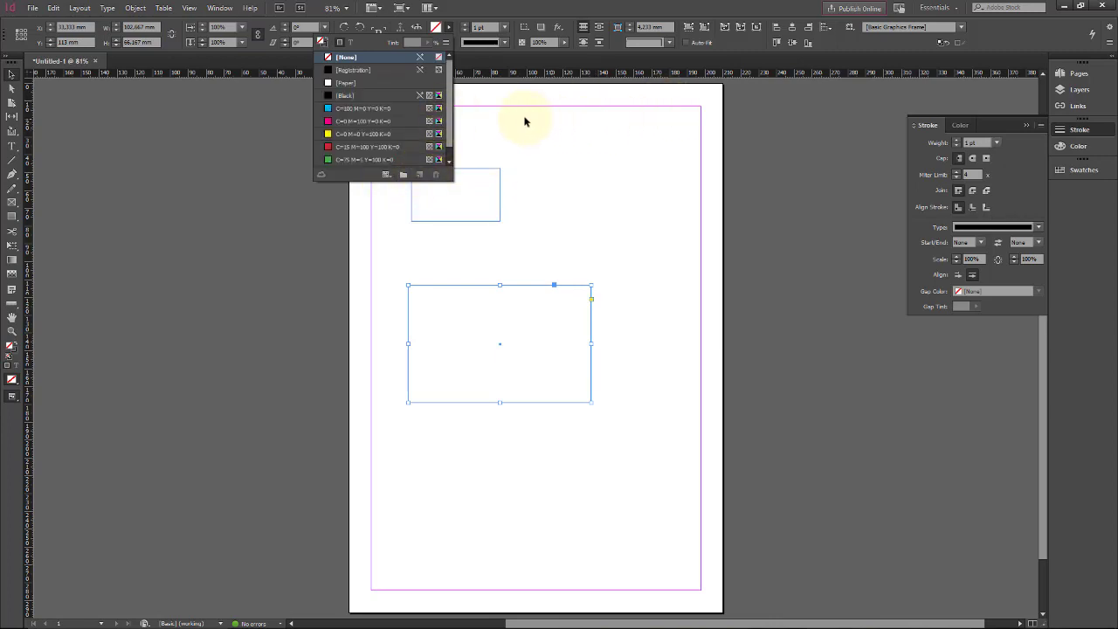
Try cyan and magenta fills on the larger rectangle, ending with the yellow swatch C=0 M=0 Y=100 K=0
click(336, 108)
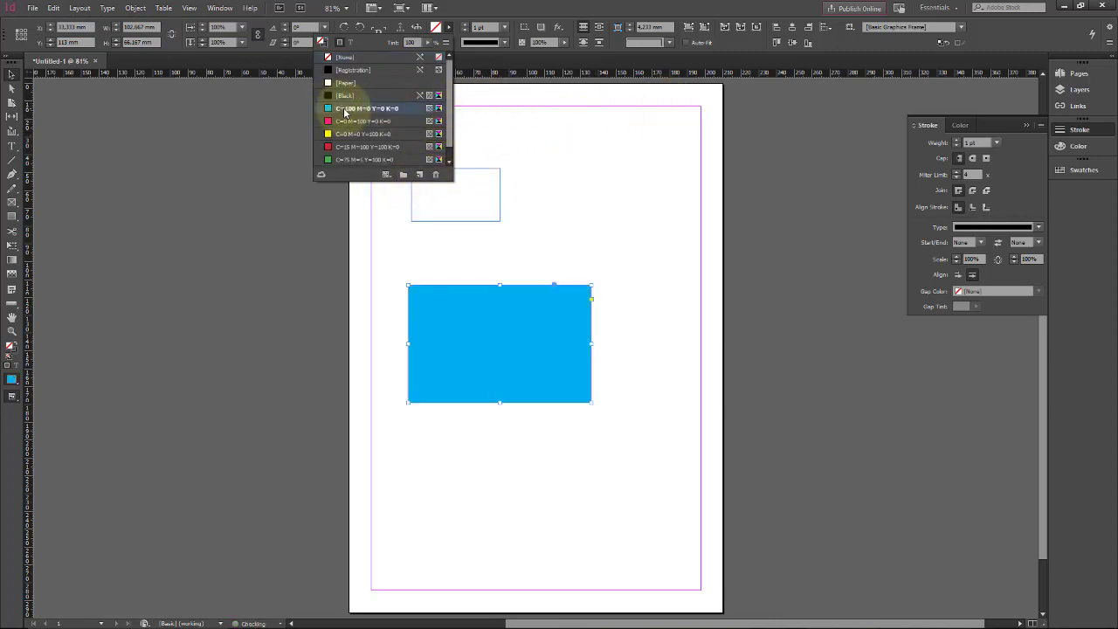
click(335, 120)
click(336, 135)
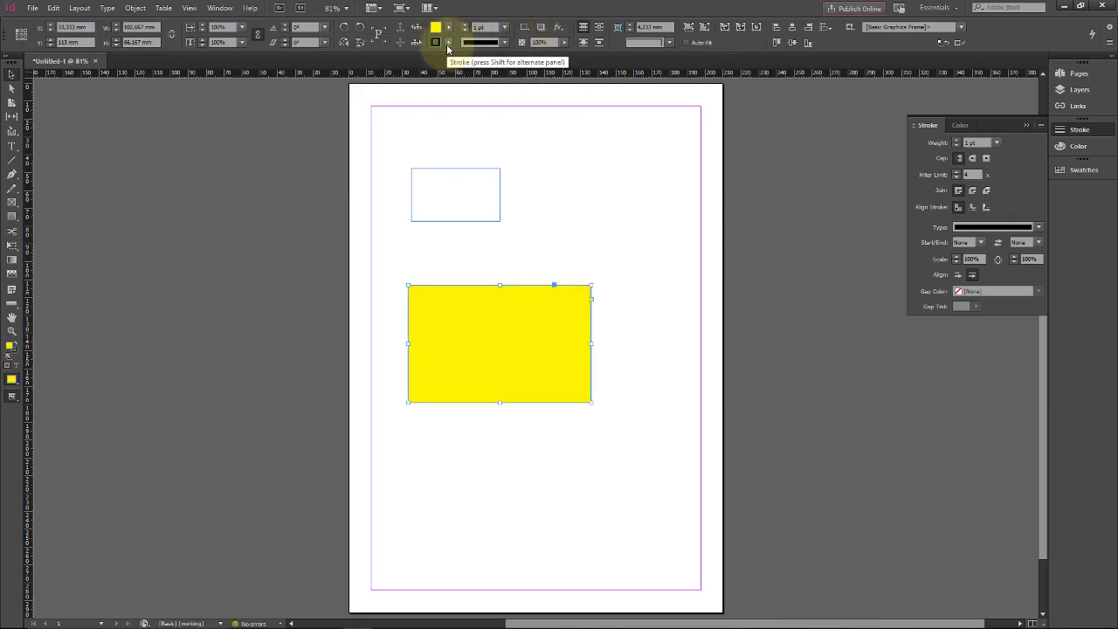
Increase the yellow rectangle's stroke weight to 26 pt
click(468, 27)
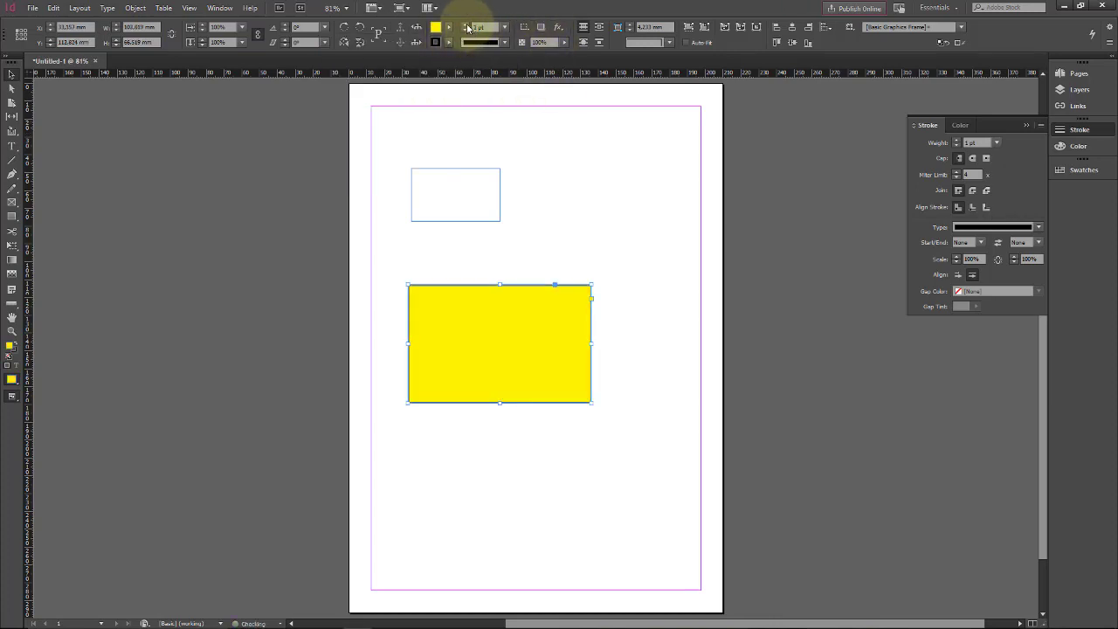
click(468, 27)
click(468, 27)
click(468, 27)
click(468, 27)
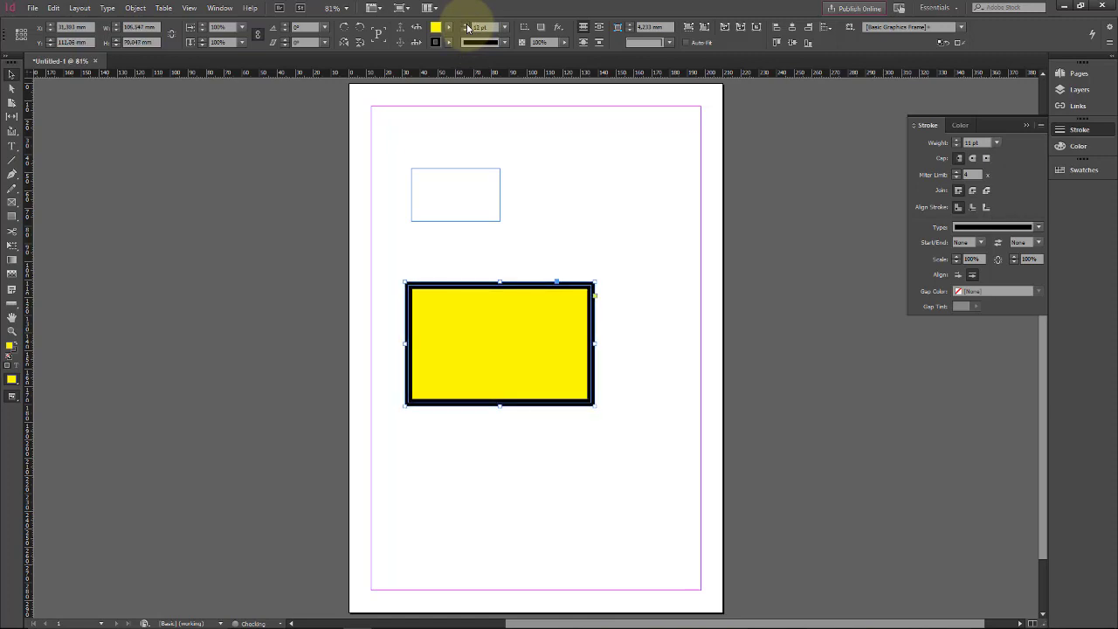
click(468, 27)
click(468, 27)
click(468, 27)
click(467, 27)
click(467, 27)
click(467, 27)
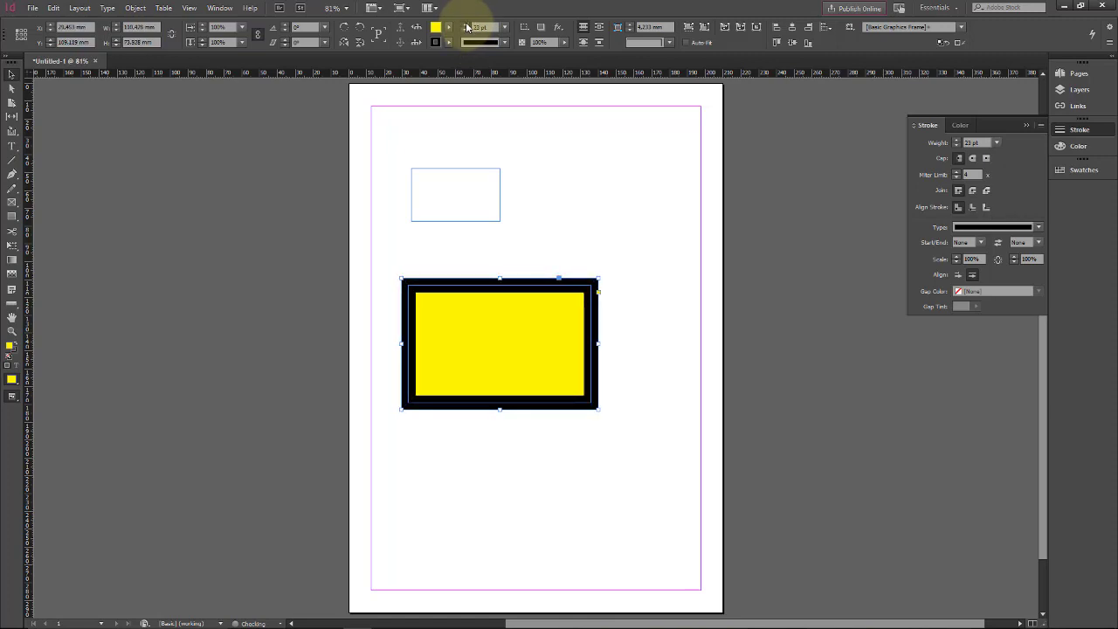
click(467, 27)
click(467, 27)
click(468, 27)
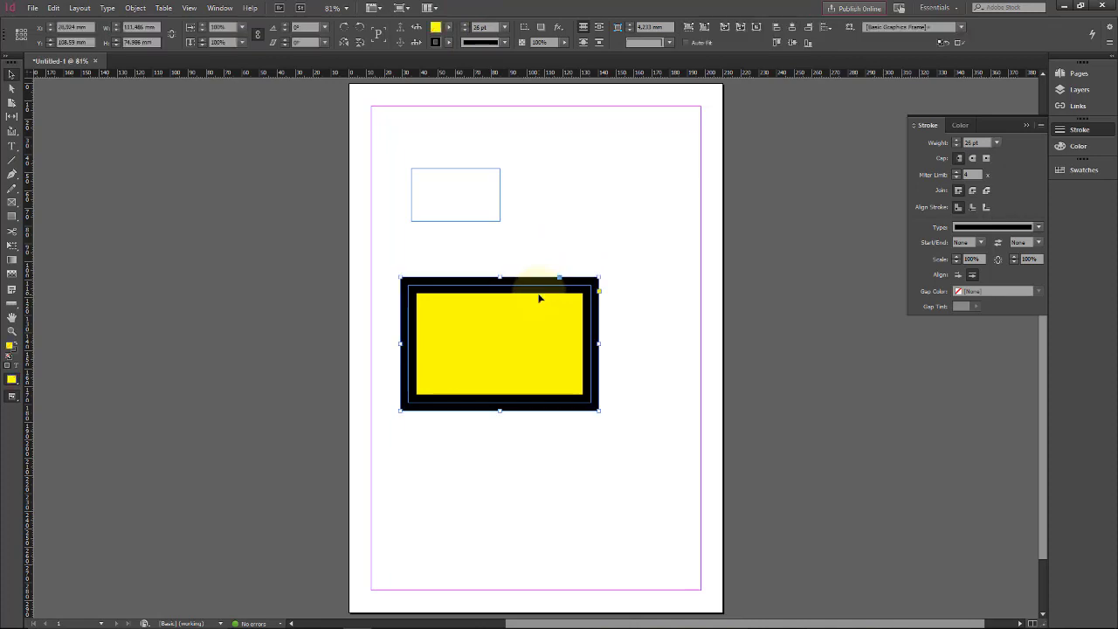
Hide the detailed stroke settings and bring them back into view
click(1028, 126)
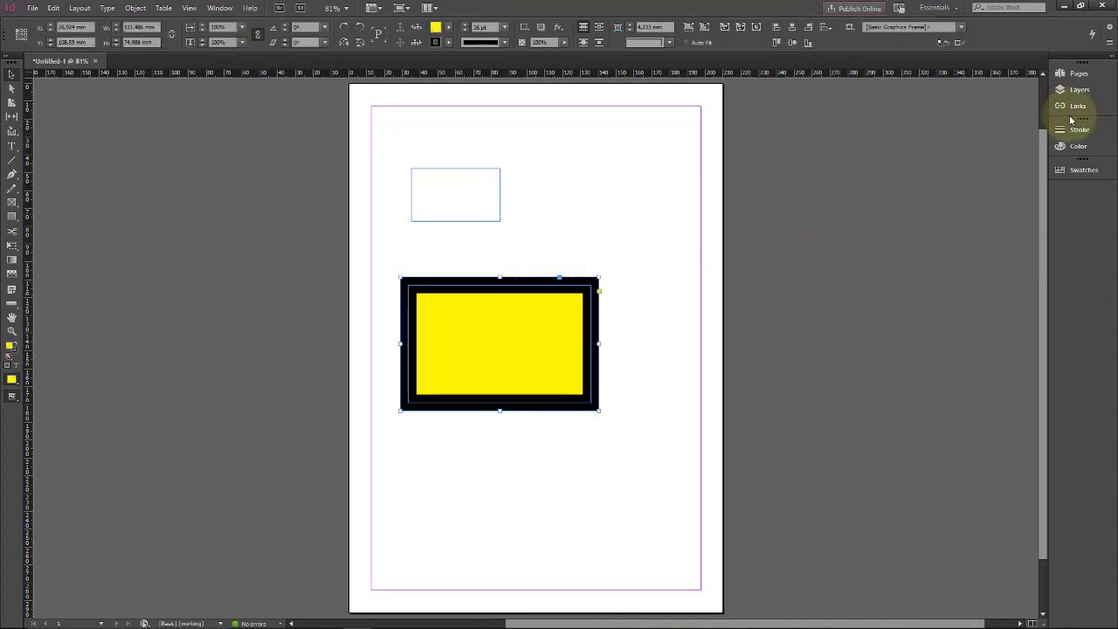
click(190, 7)
mouse_move(218, 9)
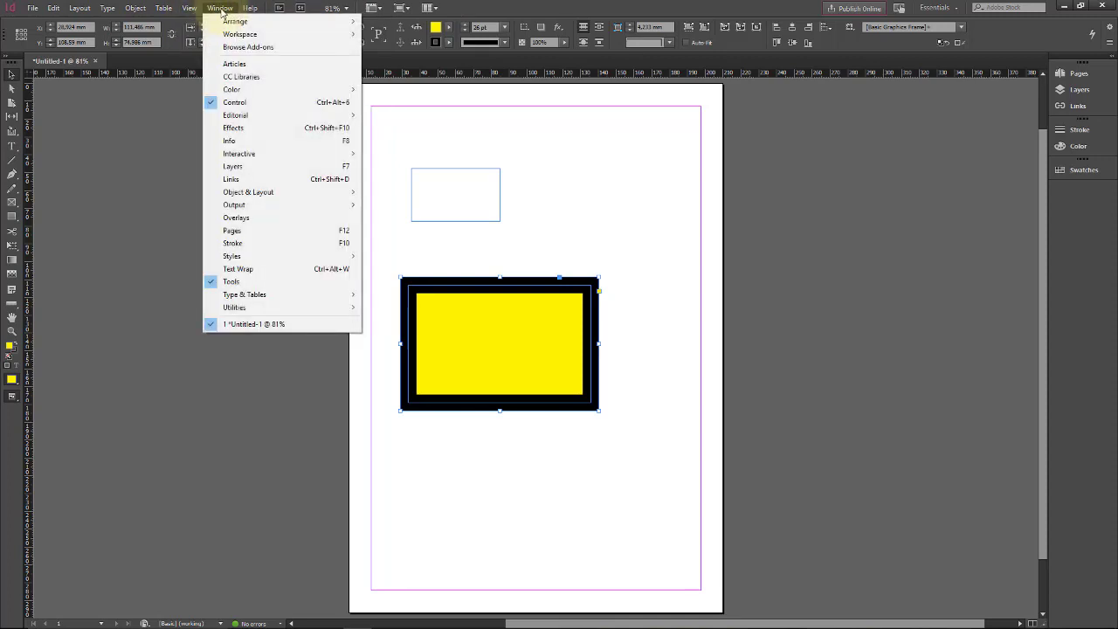
click(282, 243)
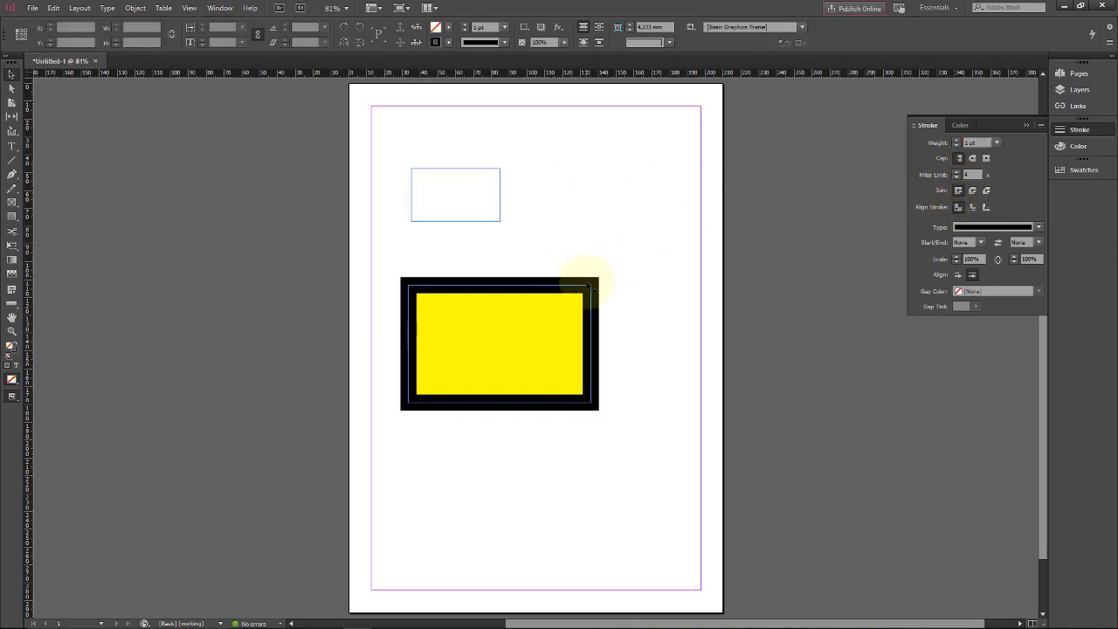
Set the yellow rectangle's stroke cap to round, and deselect and reselect the rectangle to check its outline
click(969, 158)
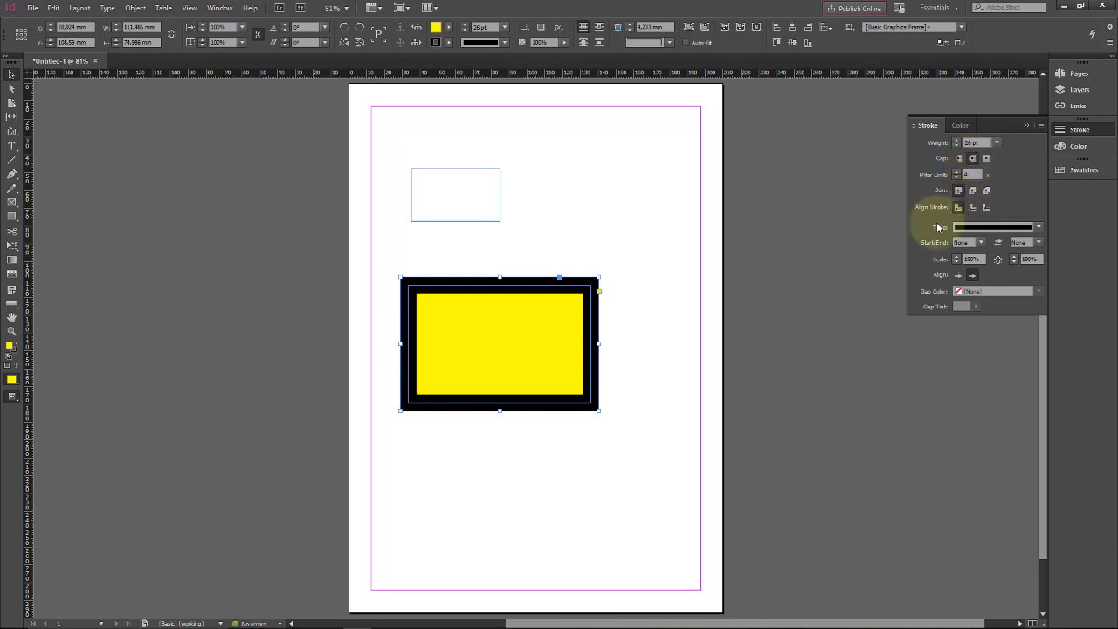
click(637, 224)
click(599, 288)
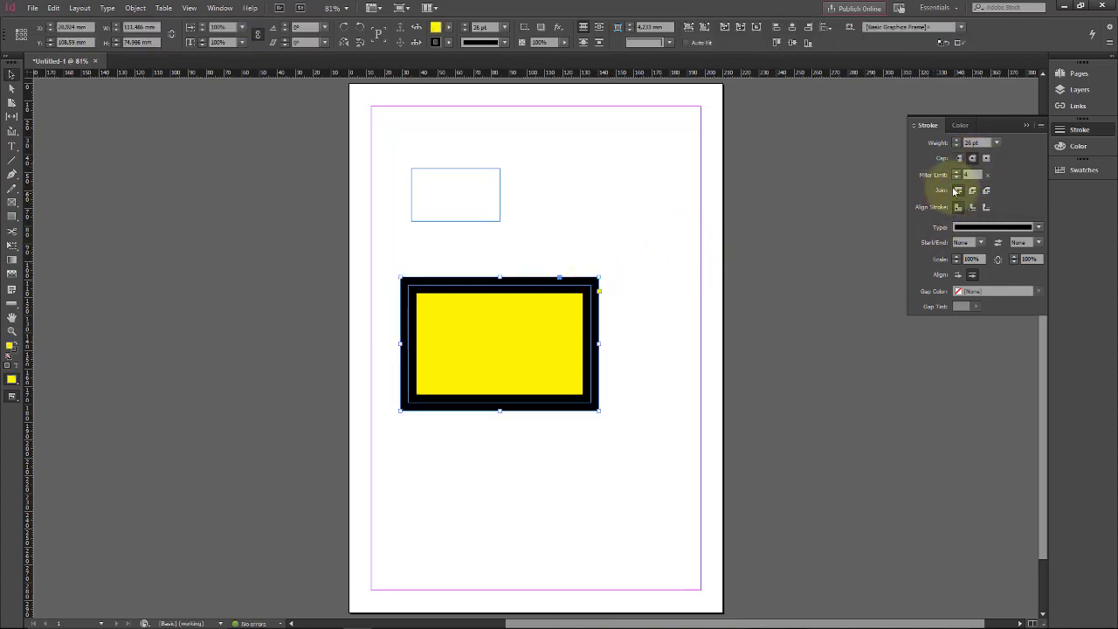
Set the yellow rectangle's stroke join to round, inspect the corners without the selection, and reselect the rectangle
click(972, 189)
click(616, 248)
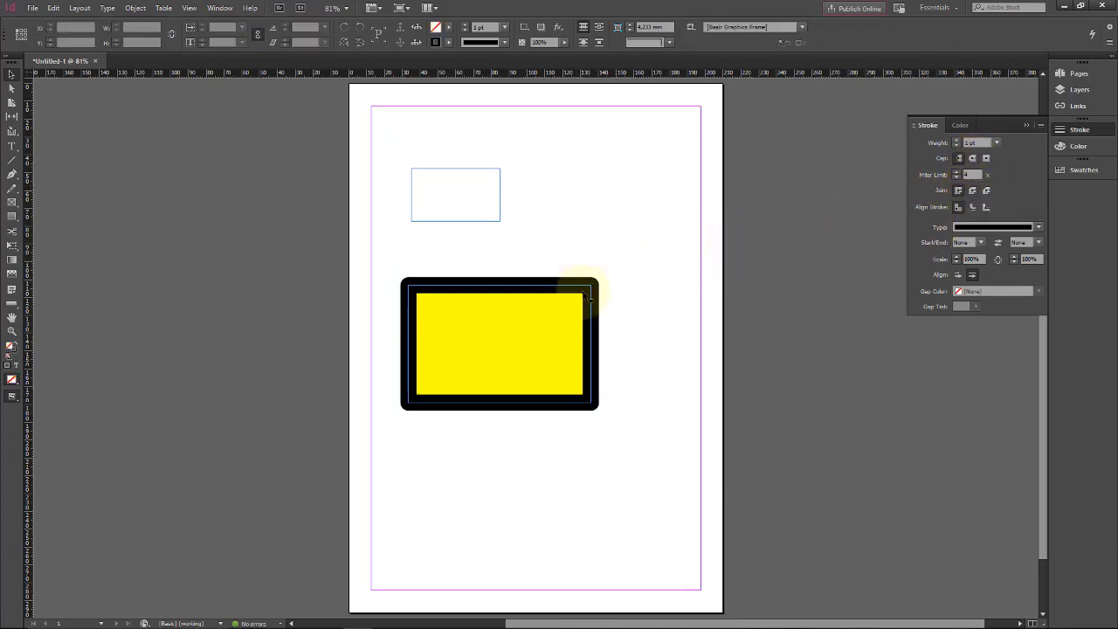
click(586, 298)
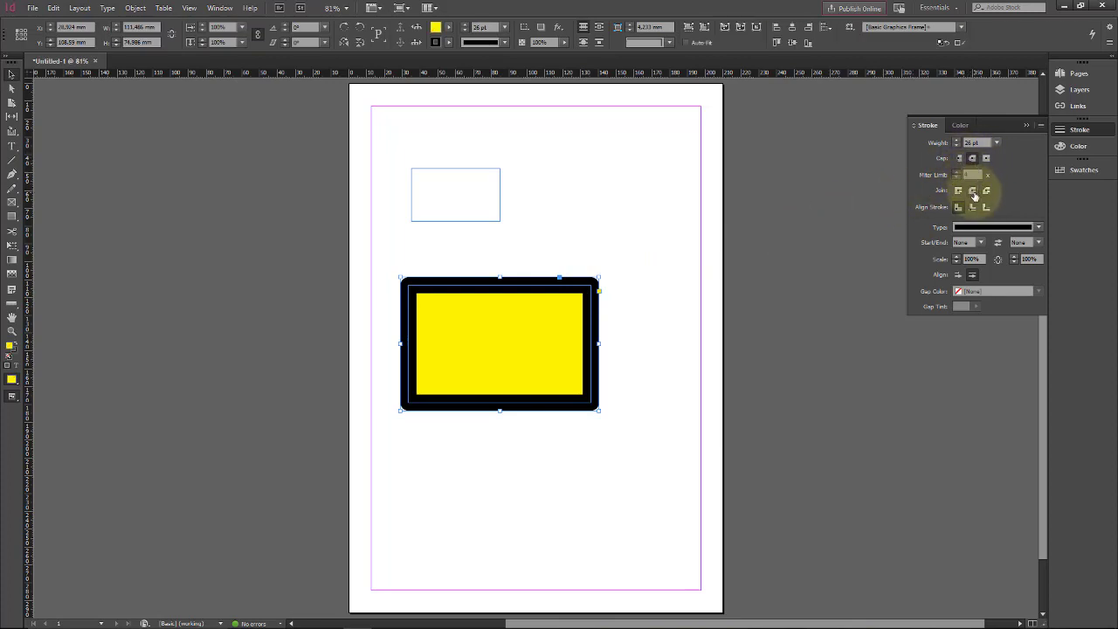
click(621, 317)
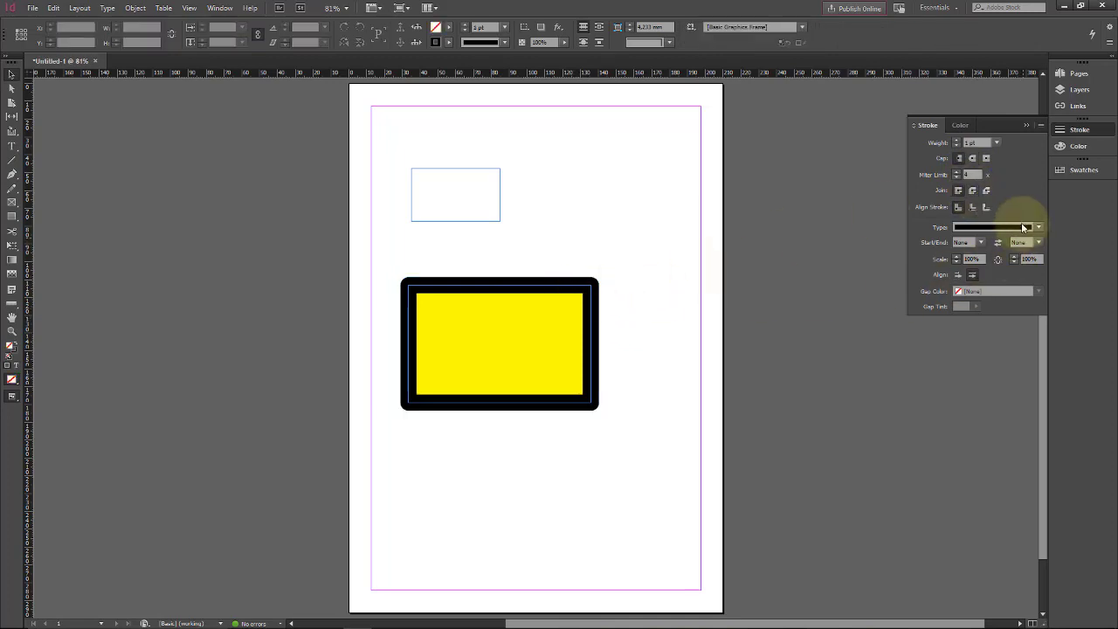
click(599, 323)
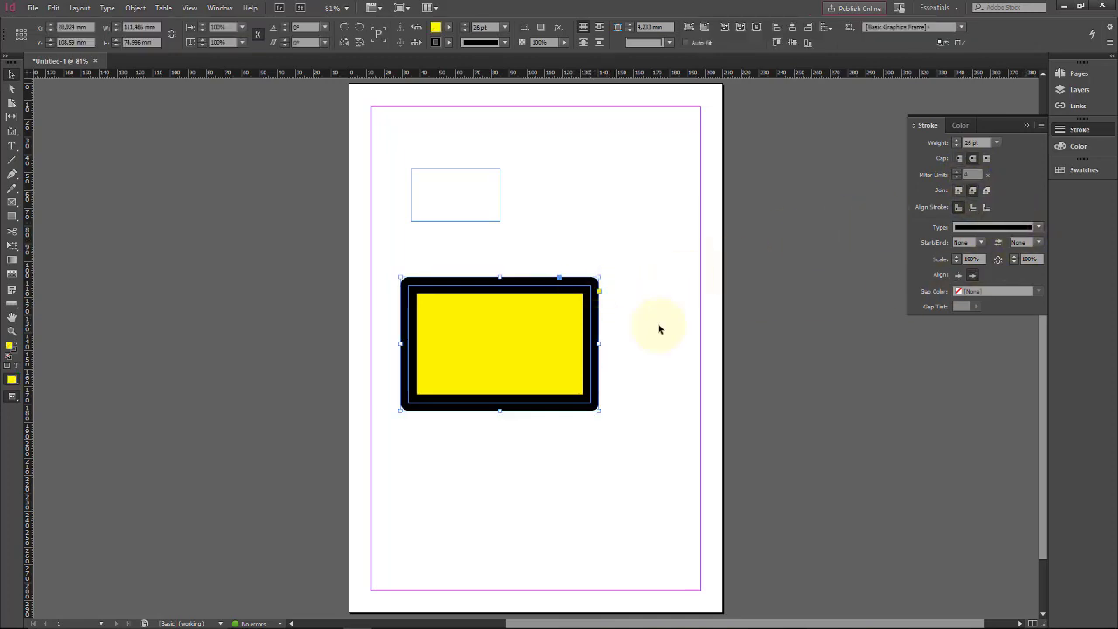
Change the yellow rectangle's stroke join to bevel, and check the cut corners with the rectangle deselected
click(987, 192)
click(639, 256)
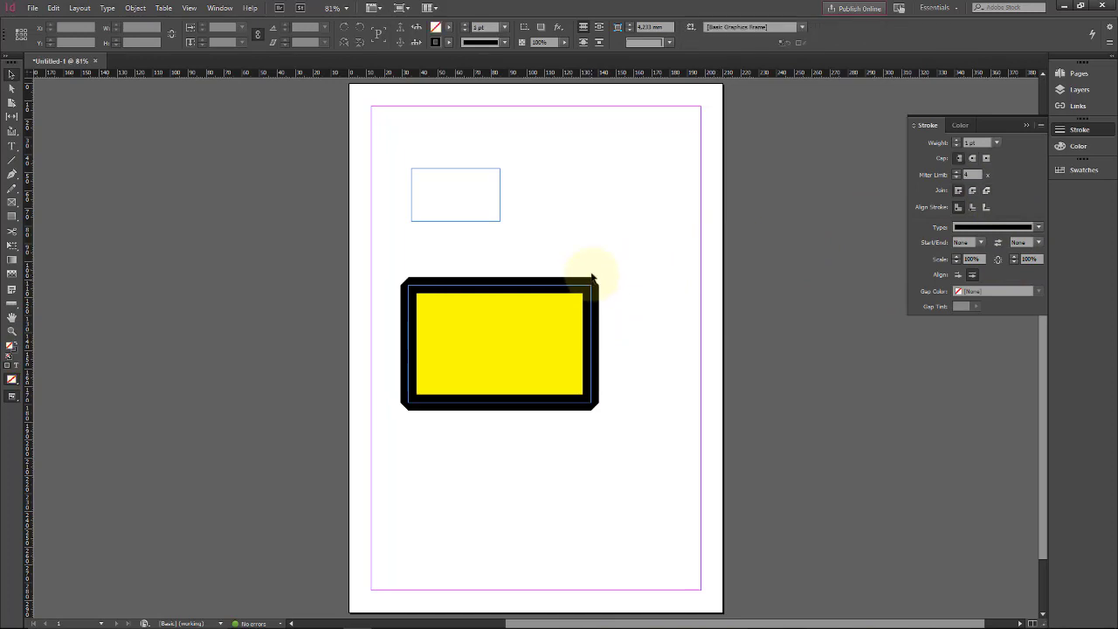
click(600, 310)
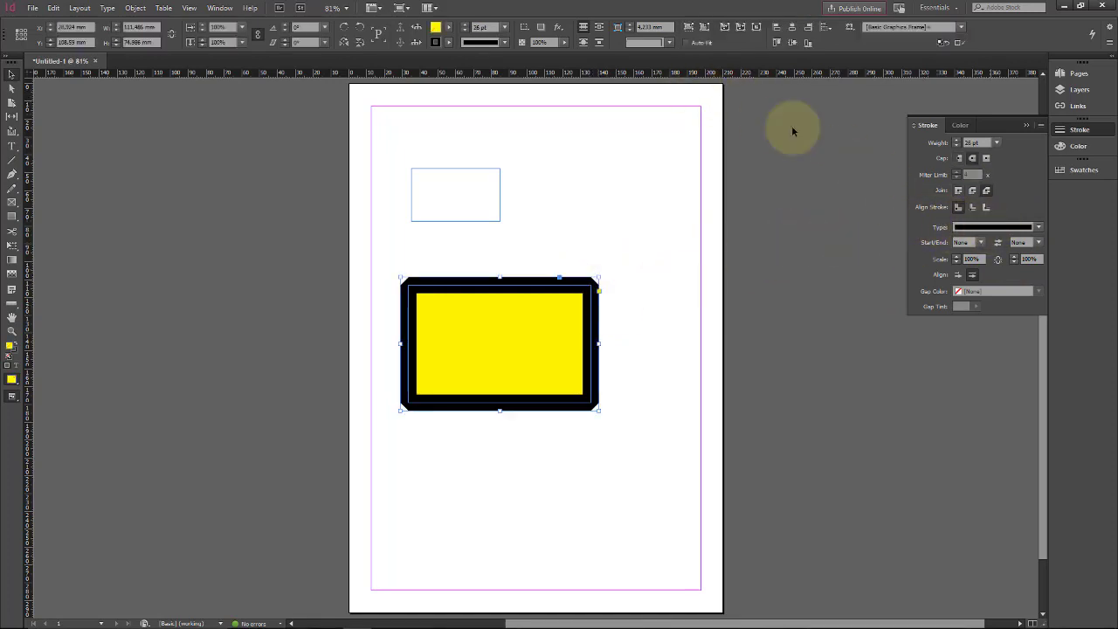
Try the Fancy and Bevel corner shapes on the yellow rectangle, ending with Inset, and inspect the corners with it deselected
click(669, 44)
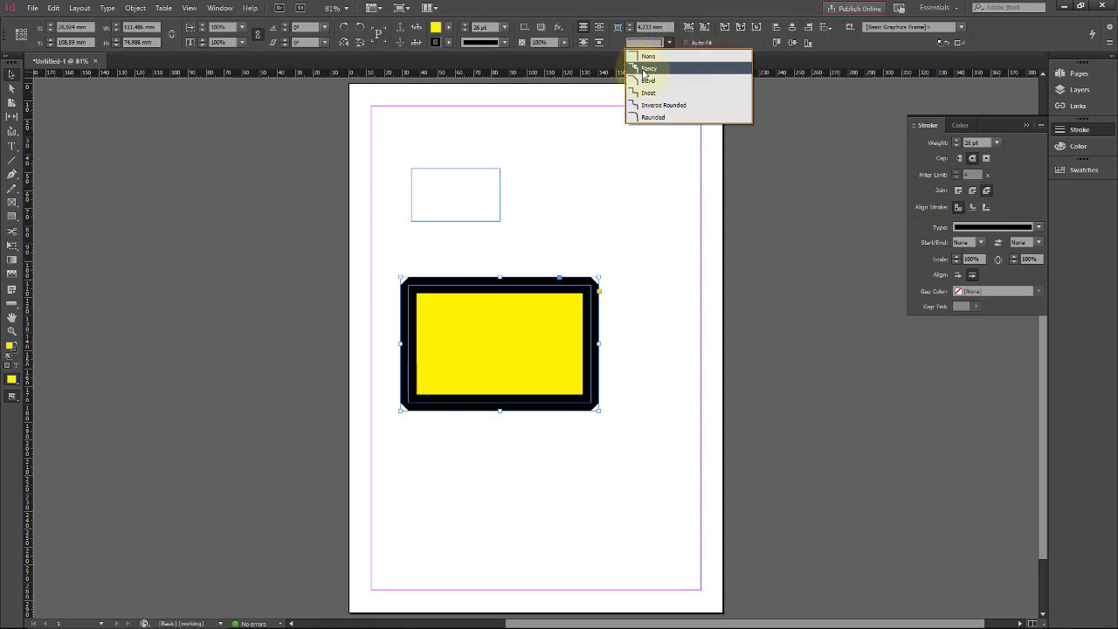
click(642, 73)
click(669, 44)
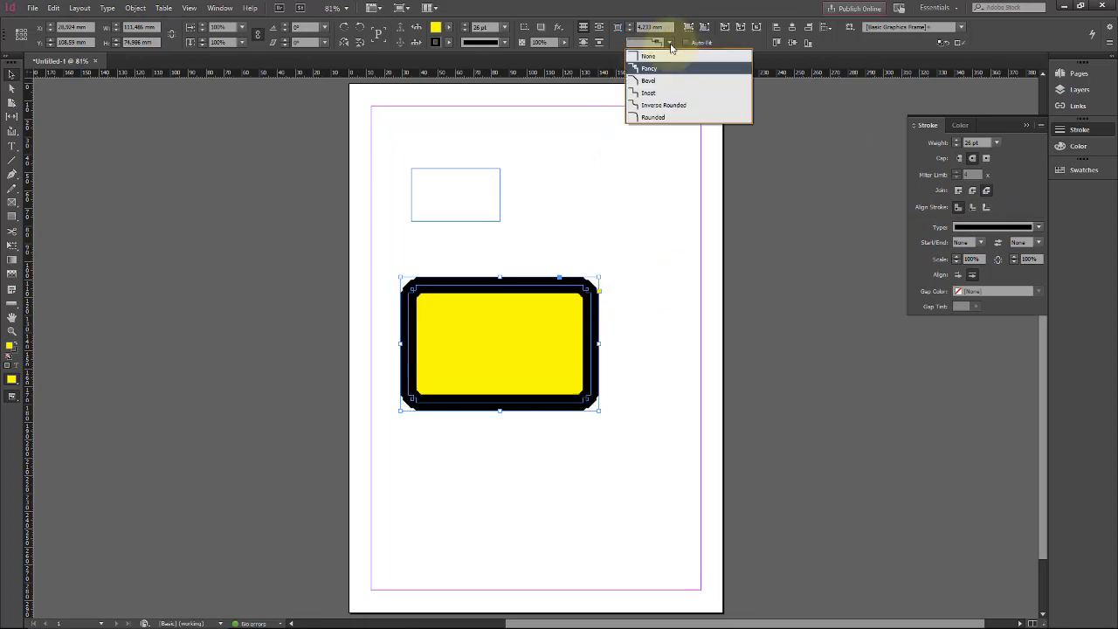
click(662, 81)
click(670, 44)
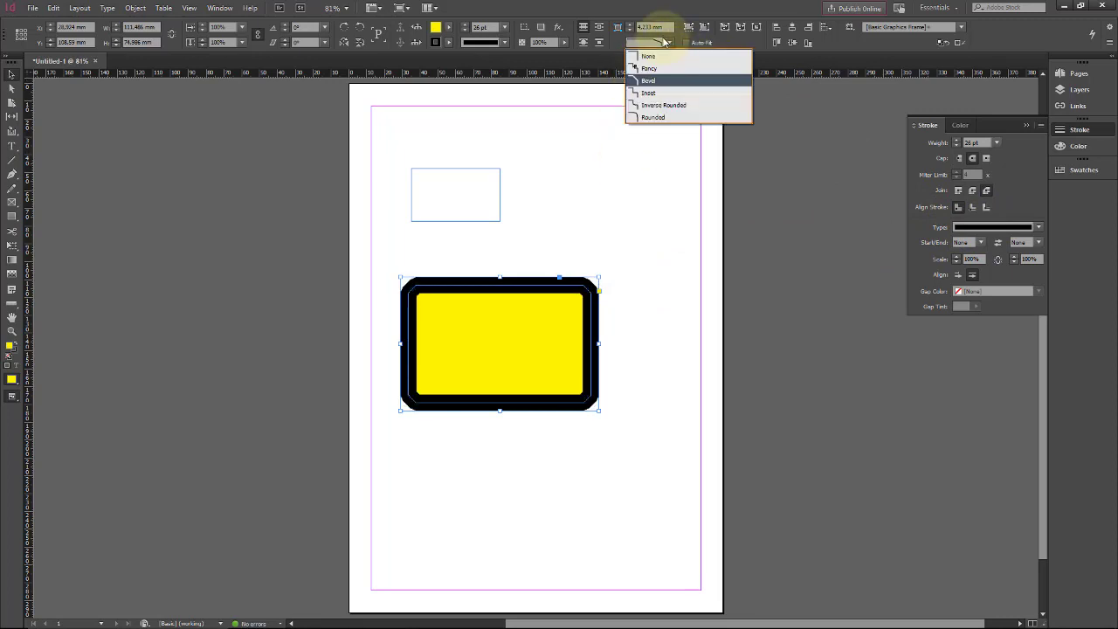
click(662, 83)
click(650, 159)
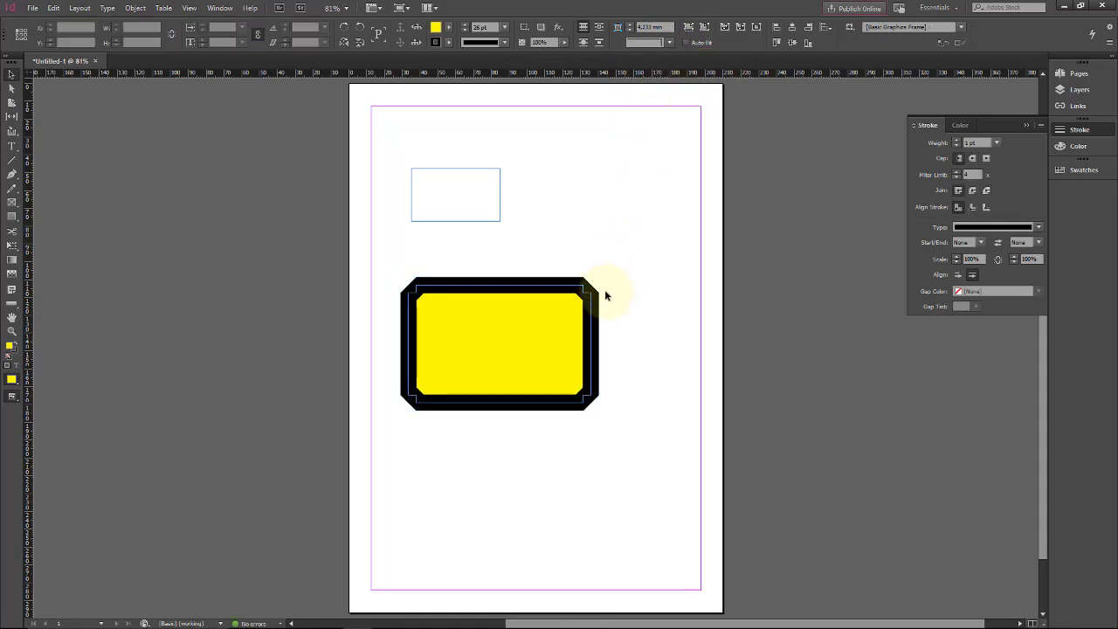
click(436, 292)
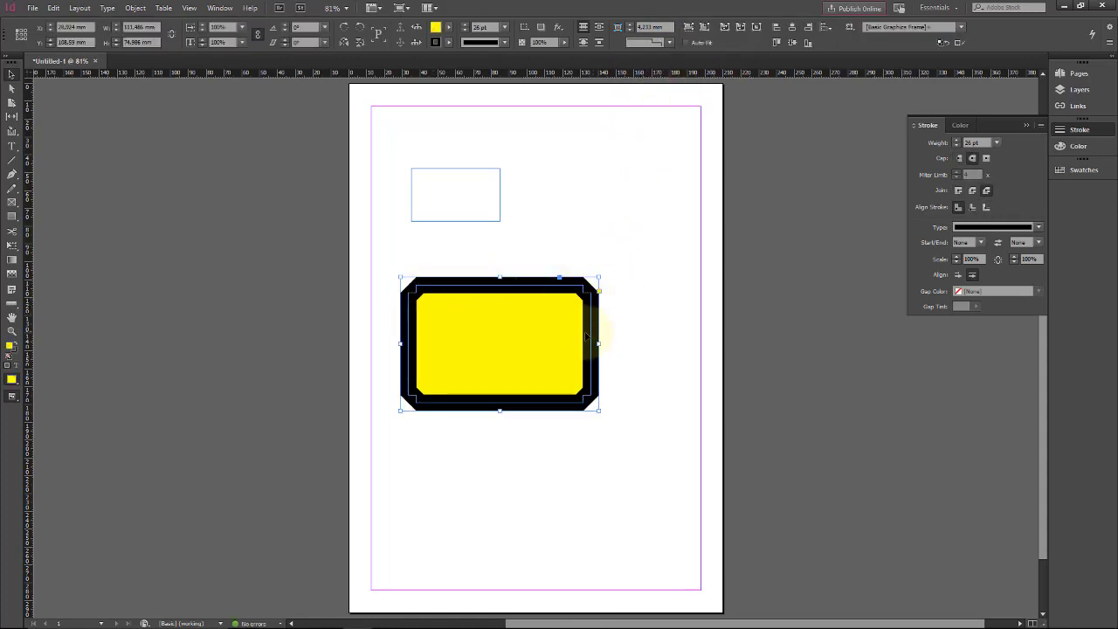
click(641, 307)
click(597, 297)
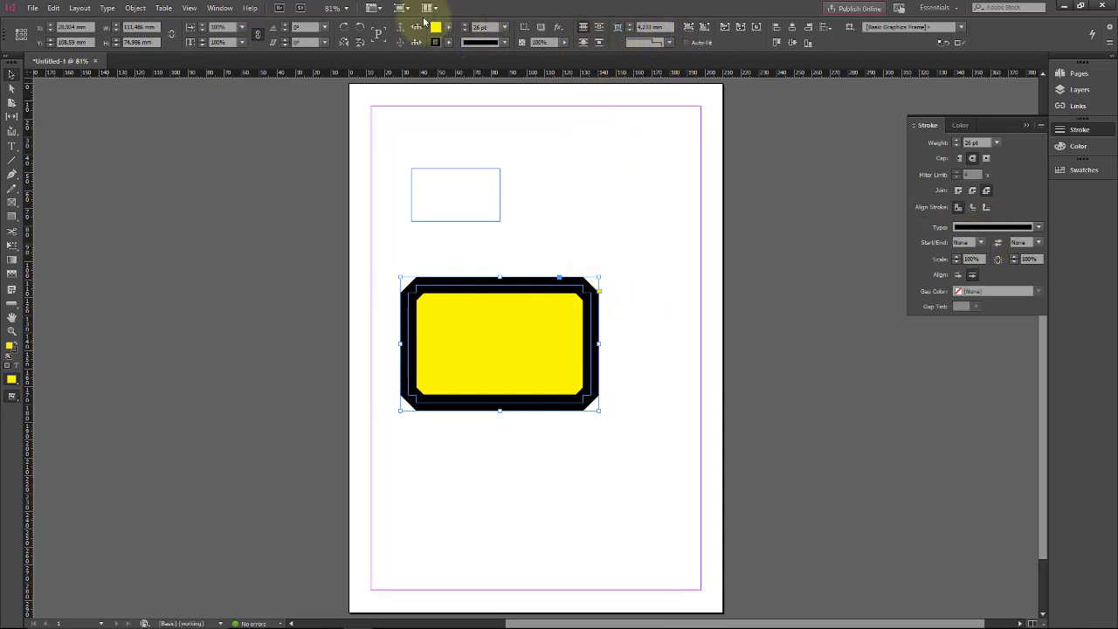
Reduce the yellow rectangle's stroke weight to 8 pt
click(464, 30)
click(464, 31)
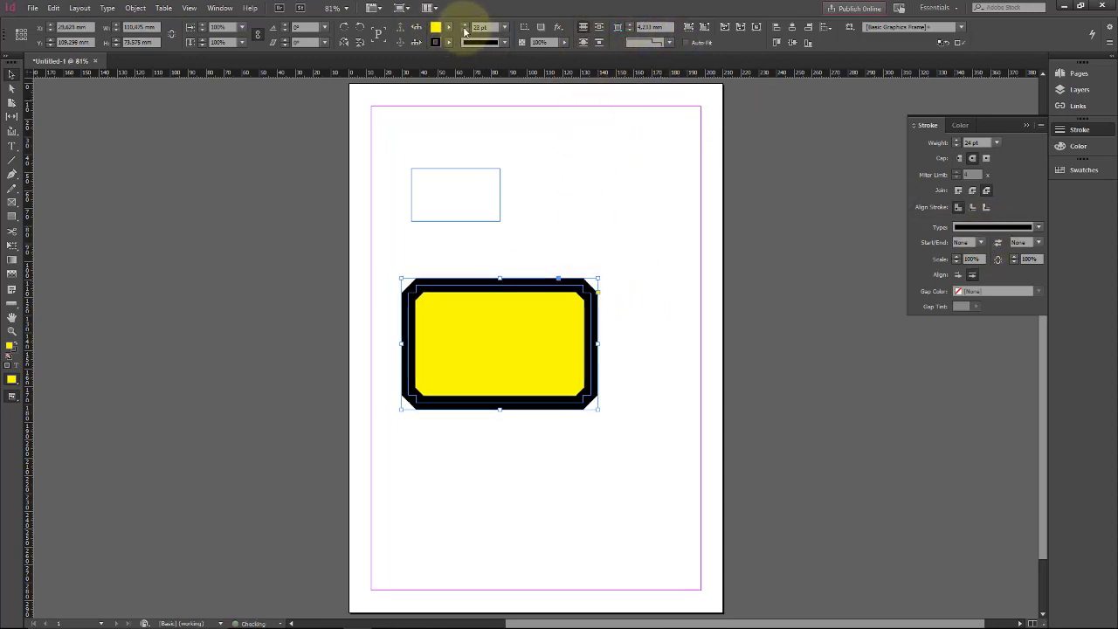
click(464, 31)
click(463, 31)
click(464, 30)
click(464, 31)
click(464, 30)
click(464, 30)
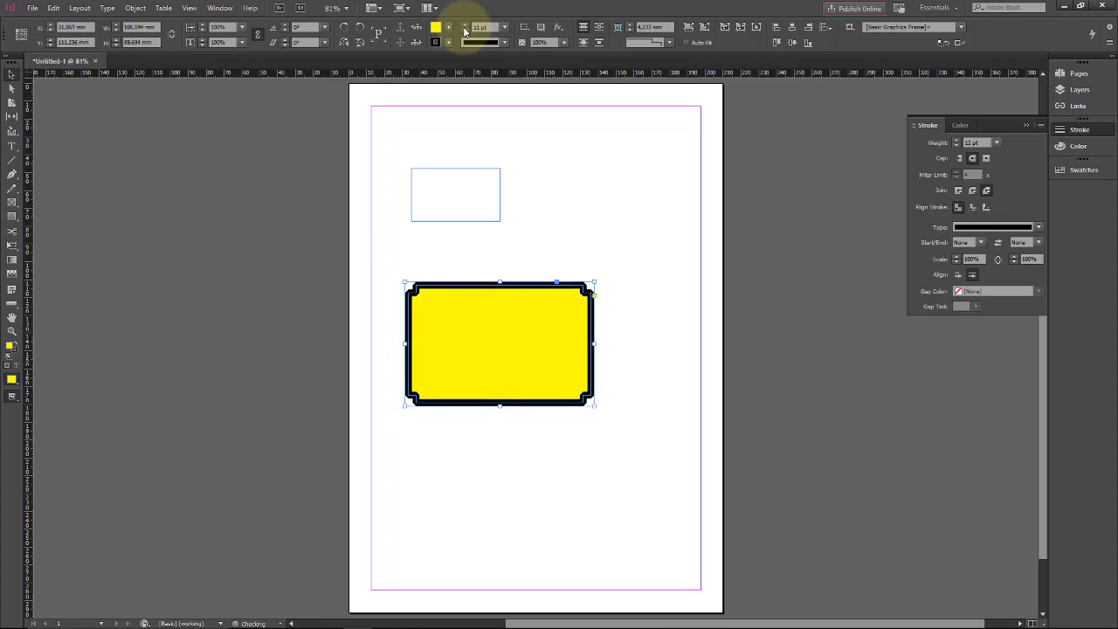
click(464, 30)
click(463, 31)
click(463, 31)
click(463, 31)
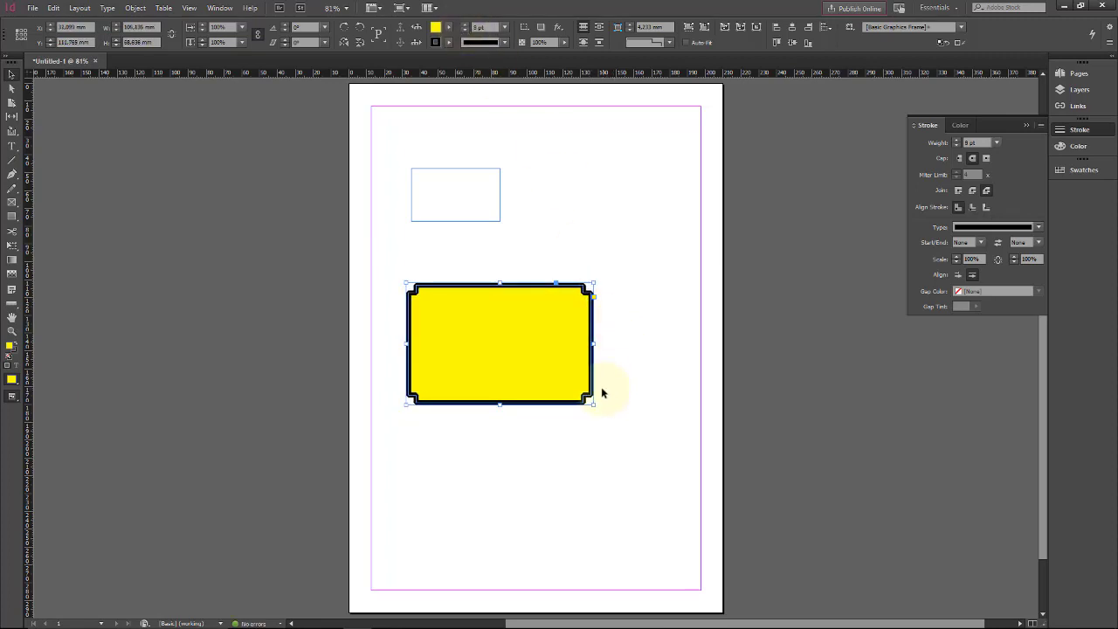
Enlarge the yellow rectangle to about 162 by 118 mm, shift it up and to the left, and deselect it
drag(592, 405, 695, 490)
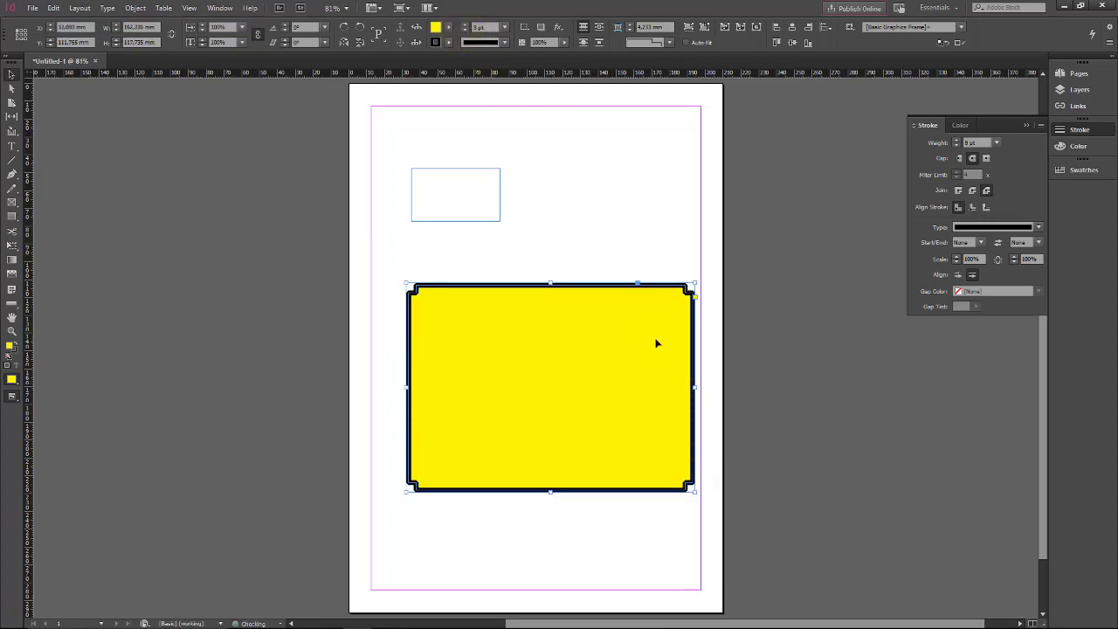
drag(651, 290, 623, 270)
click(623, 182)
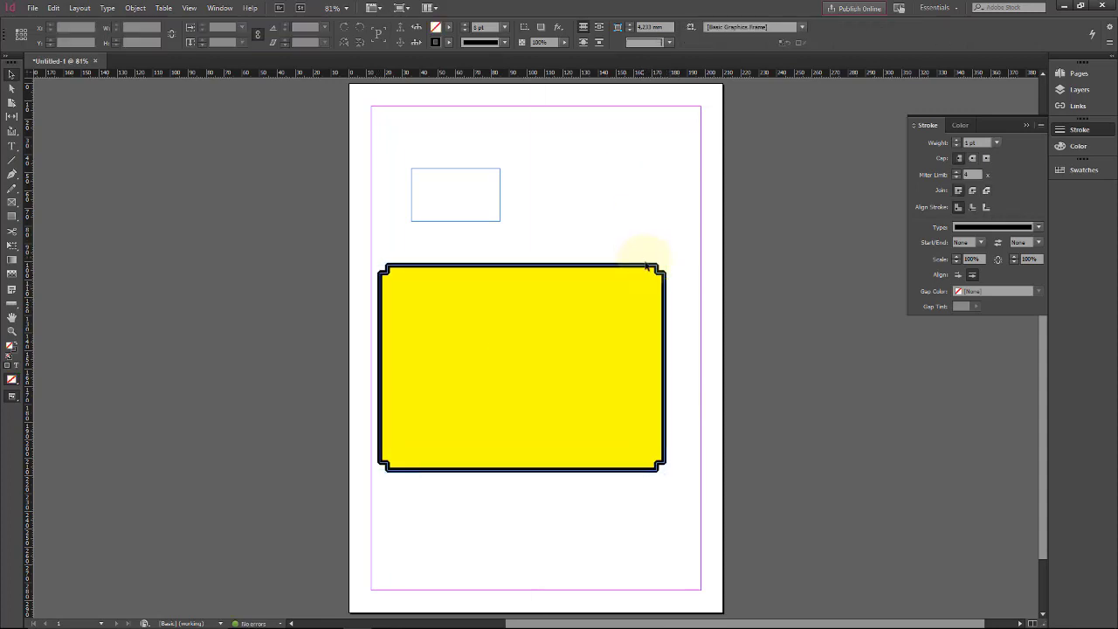
Reselect the yellow rectangle, try the Fancy corner shape, and settle on Inverse Rounded
click(647, 269)
click(650, 41)
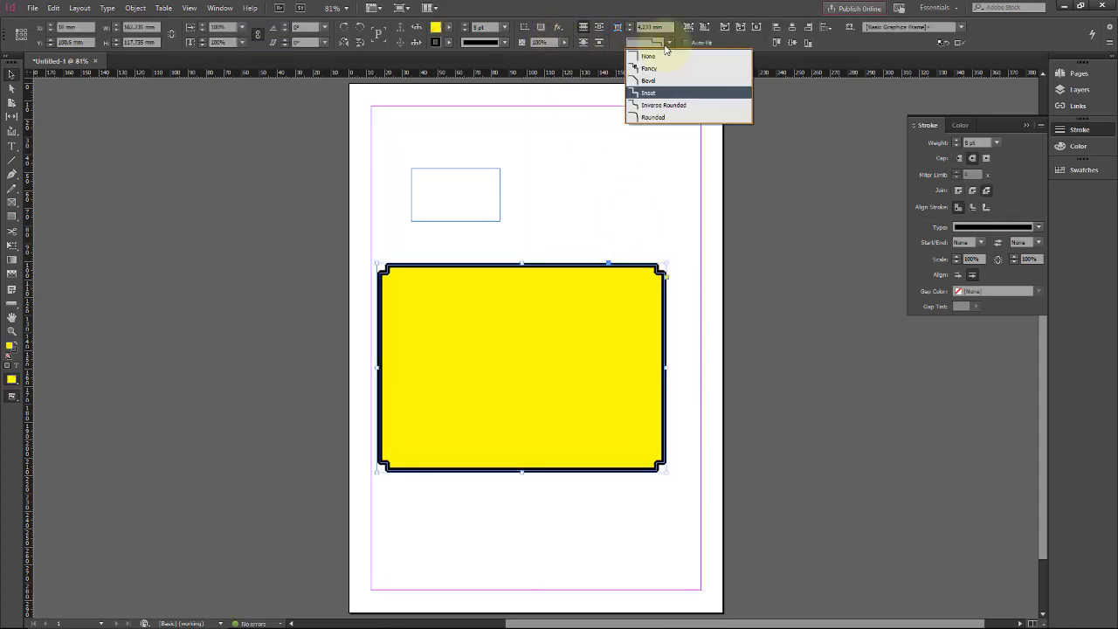
click(641, 73)
click(651, 42)
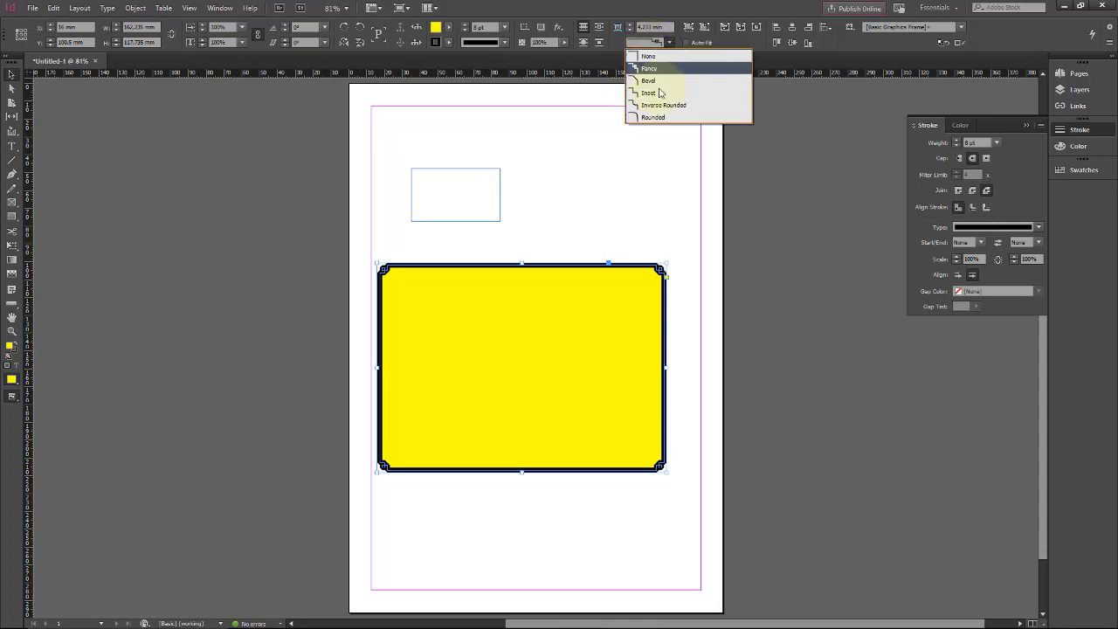
click(661, 106)
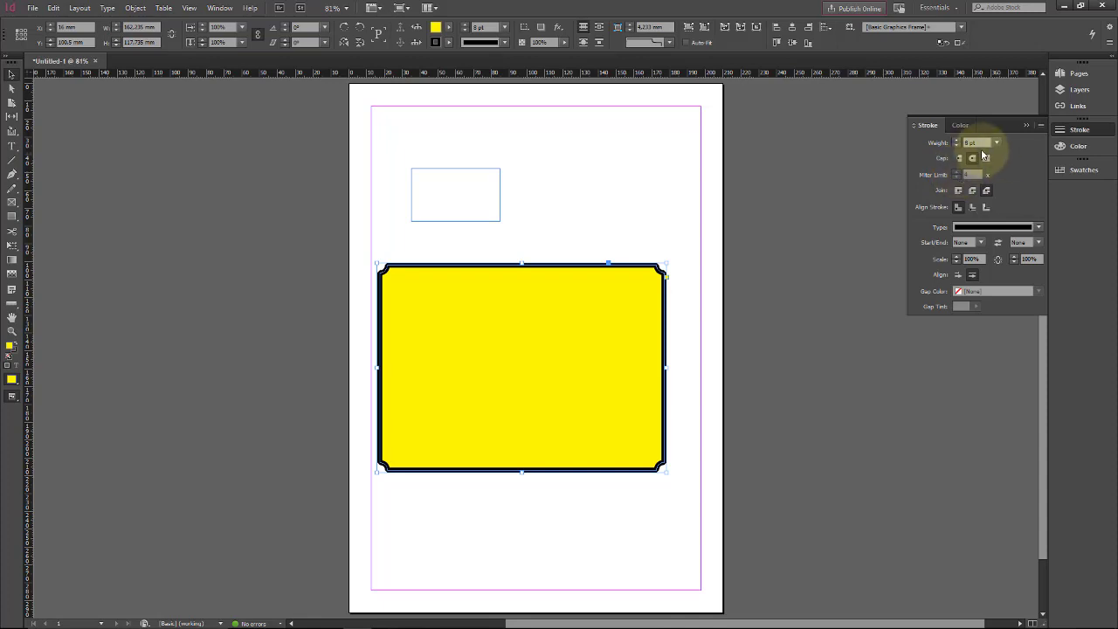
Try heavier stroke weights on the yellow rectangle, ending at 9 pt
click(956, 139)
click(956, 139)
click(956, 140)
click(956, 140)
click(956, 139)
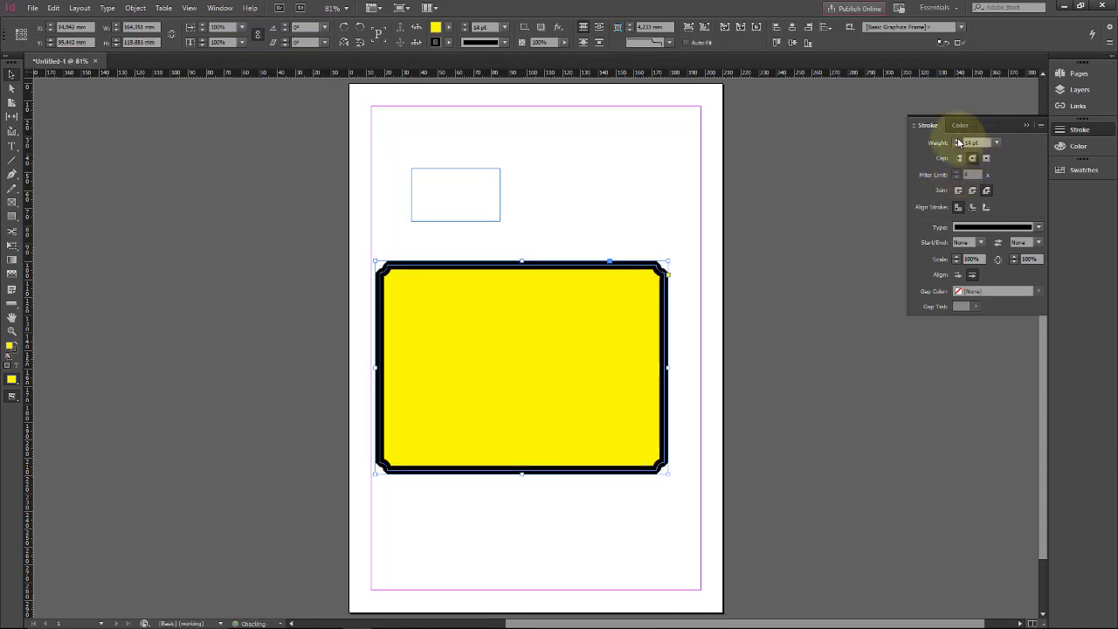
click(956, 140)
click(956, 140)
click(956, 139)
click(956, 140)
click(956, 140)
click(957, 146)
click(956, 145)
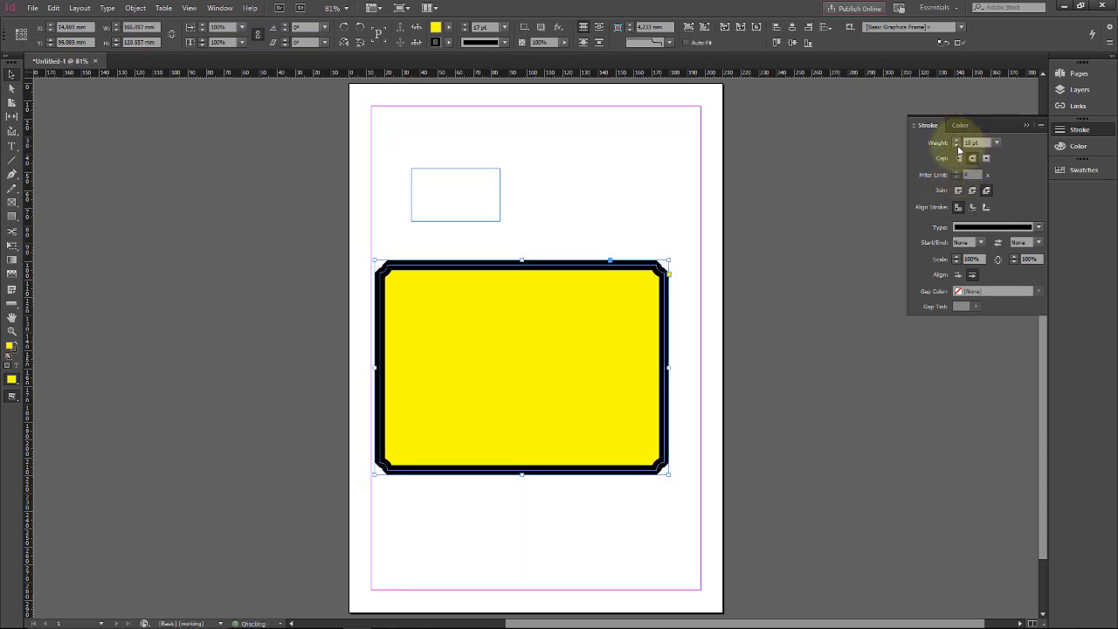
click(956, 146)
click(956, 146)
click(956, 146)
click(956, 146)
click(956, 146)
click(957, 146)
click(956, 146)
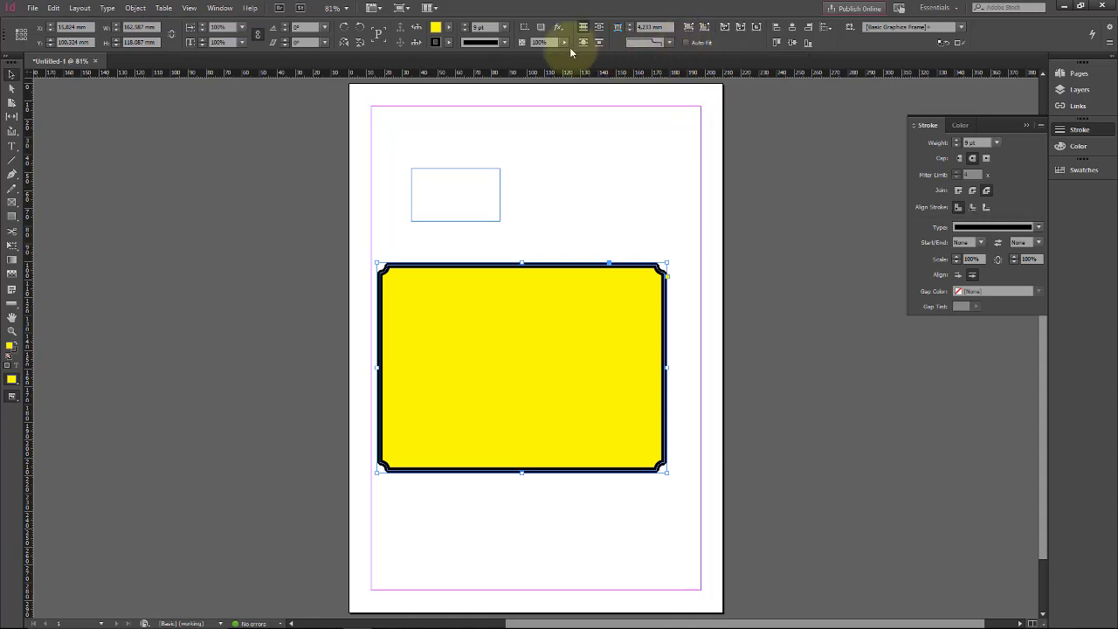
Try the Triple stroke type on the yellow rectangle, ending with White Diamond
click(978, 229)
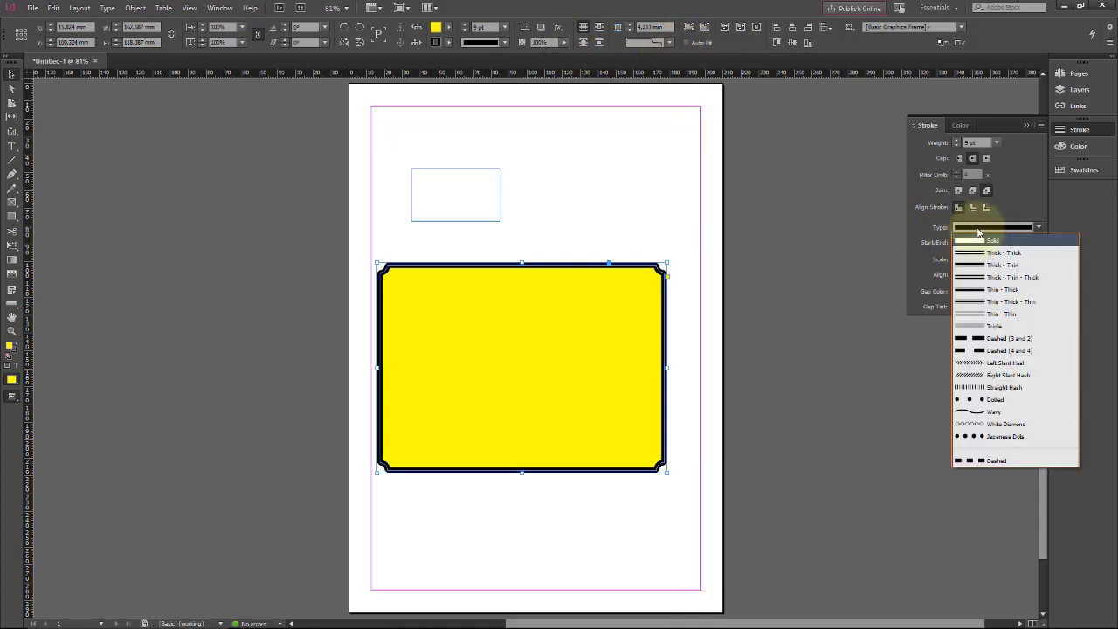
click(978, 323)
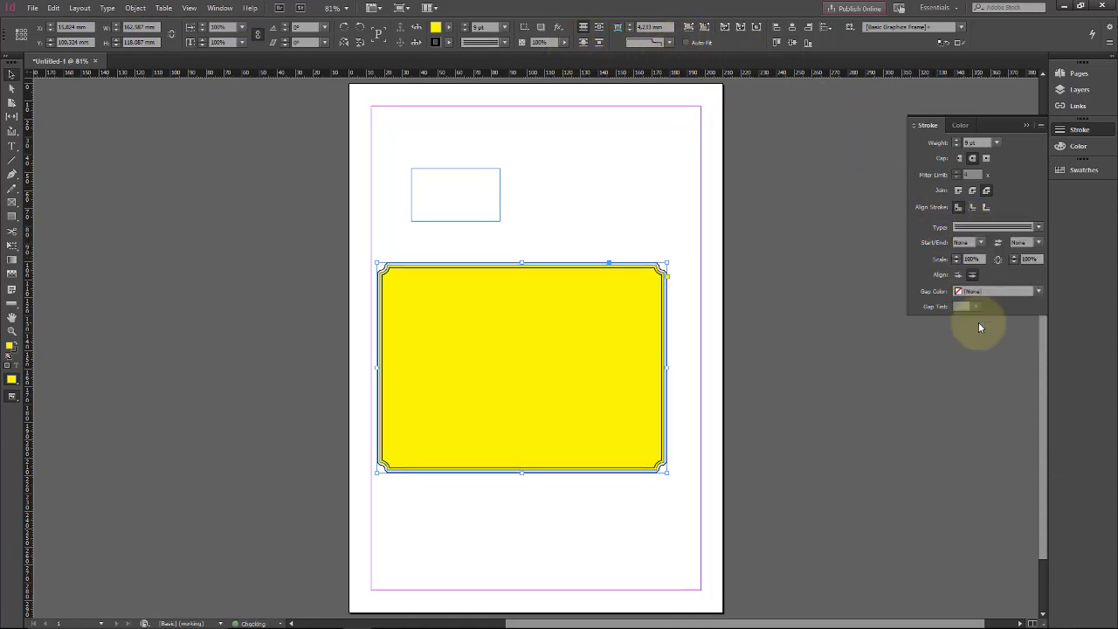
click(991, 228)
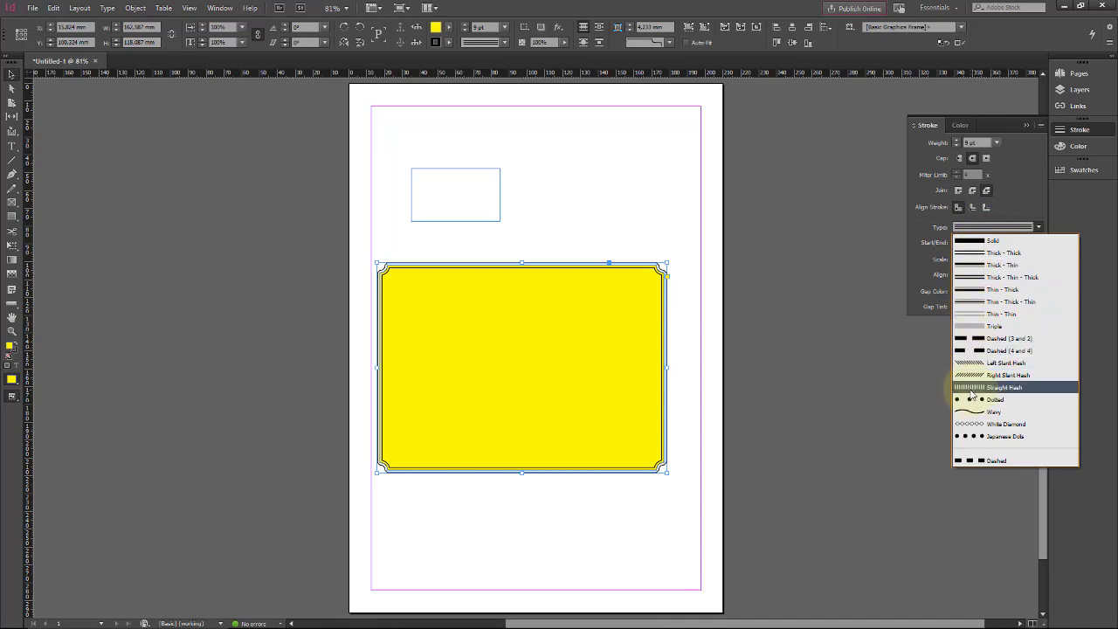
click(971, 423)
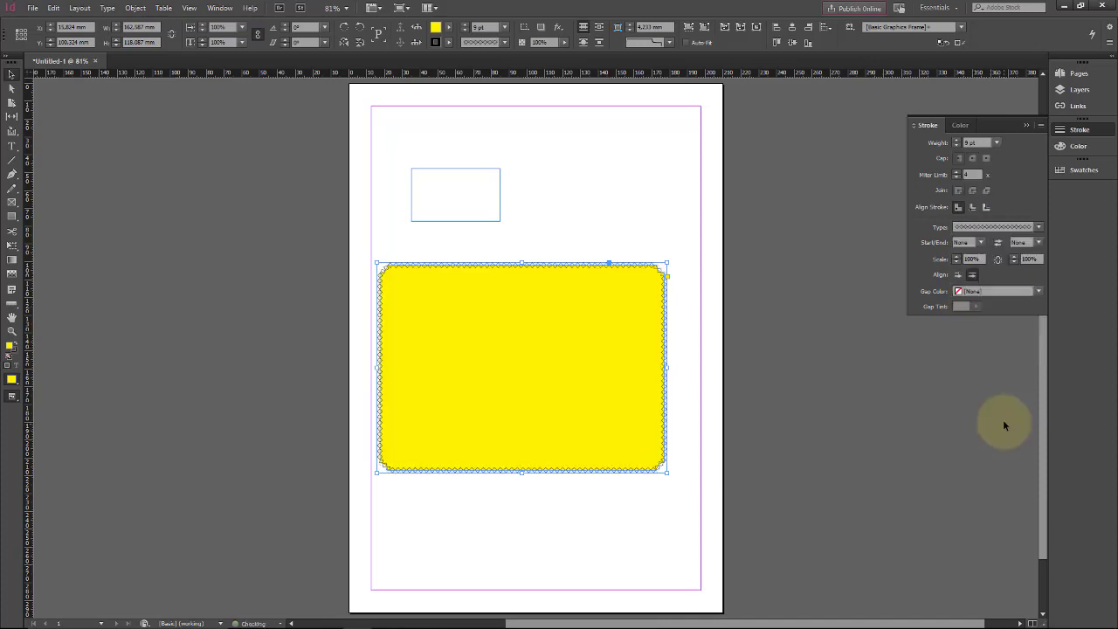
Try Fancy corners with the White Diamond stroke and return to the Inverse Rounded corner shape
click(669, 42)
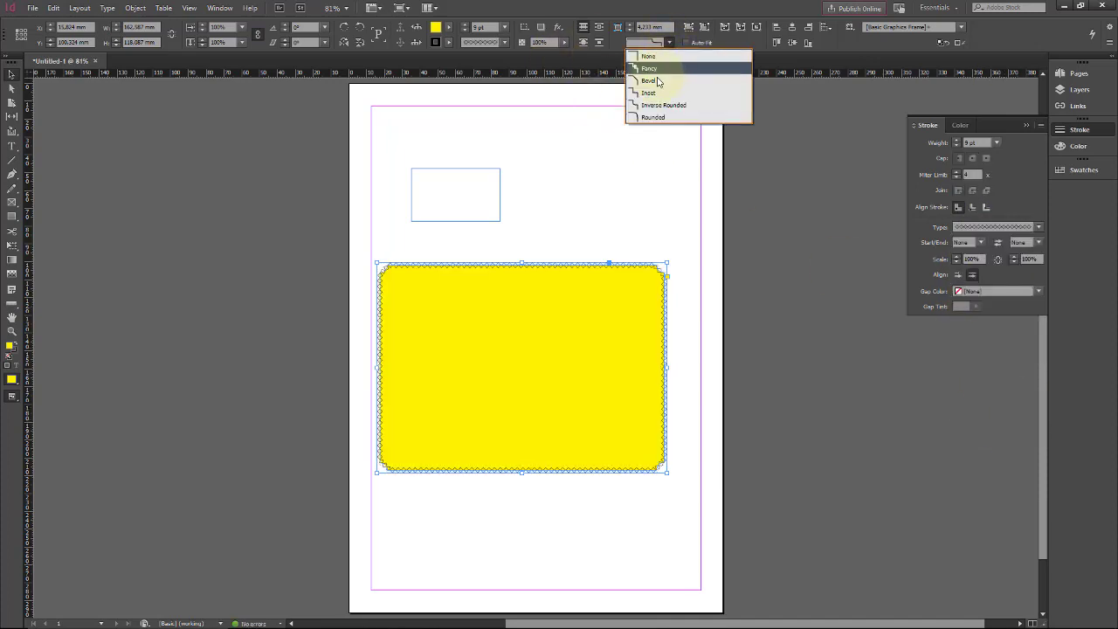
click(656, 70)
click(664, 42)
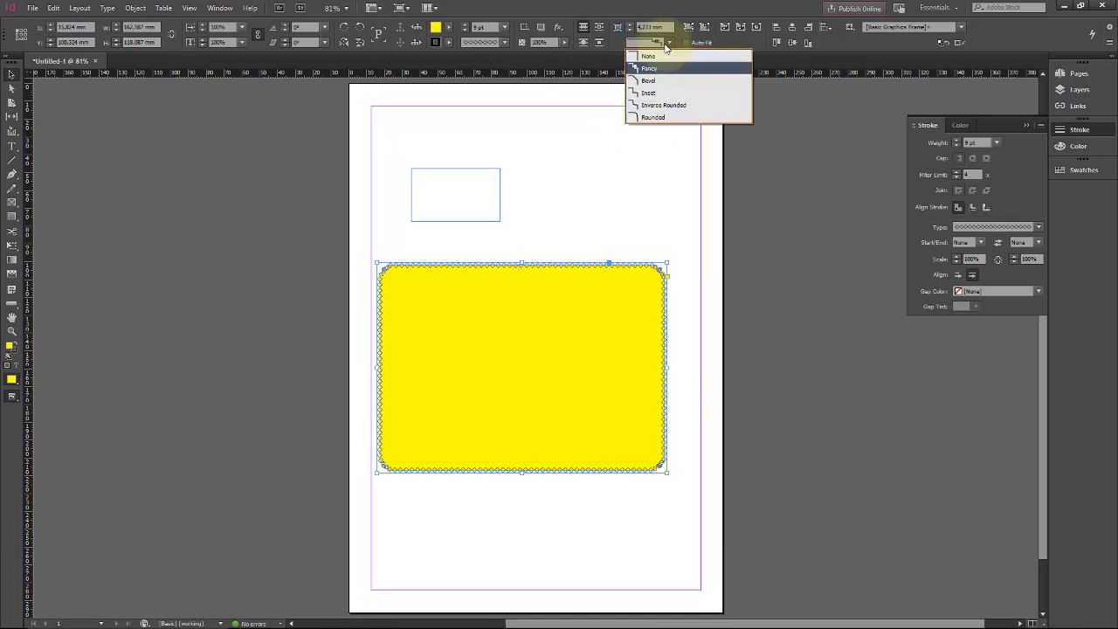
click(664, 105)
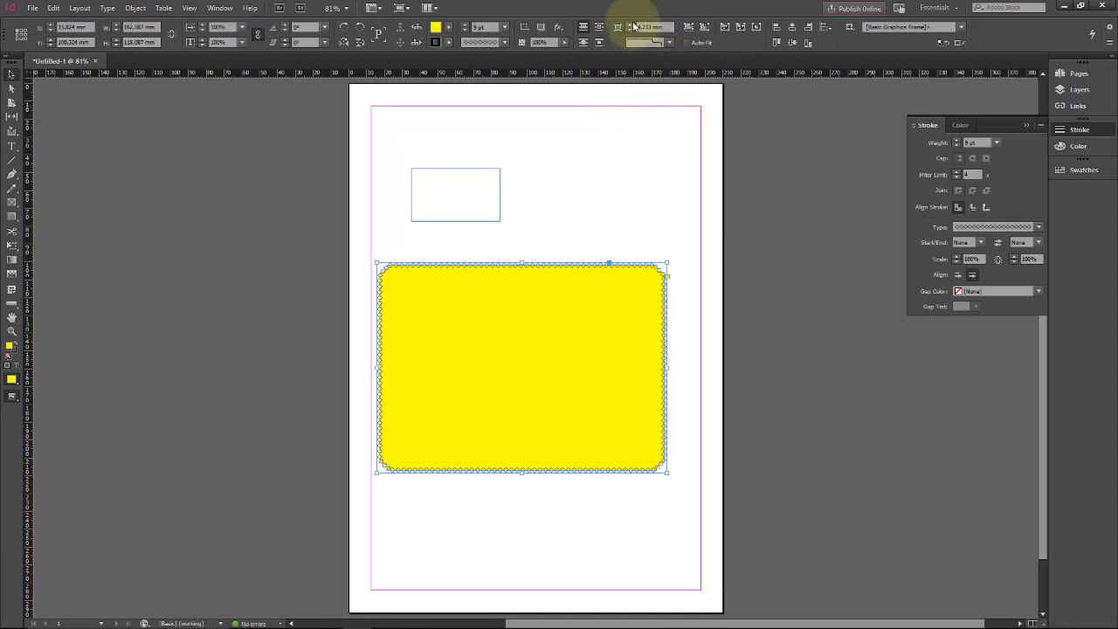
Increase the yellow rectangle's corner size to 24 mm
click(633, 25)
click(633, 24)
click(633, 25)
click(633, 25)
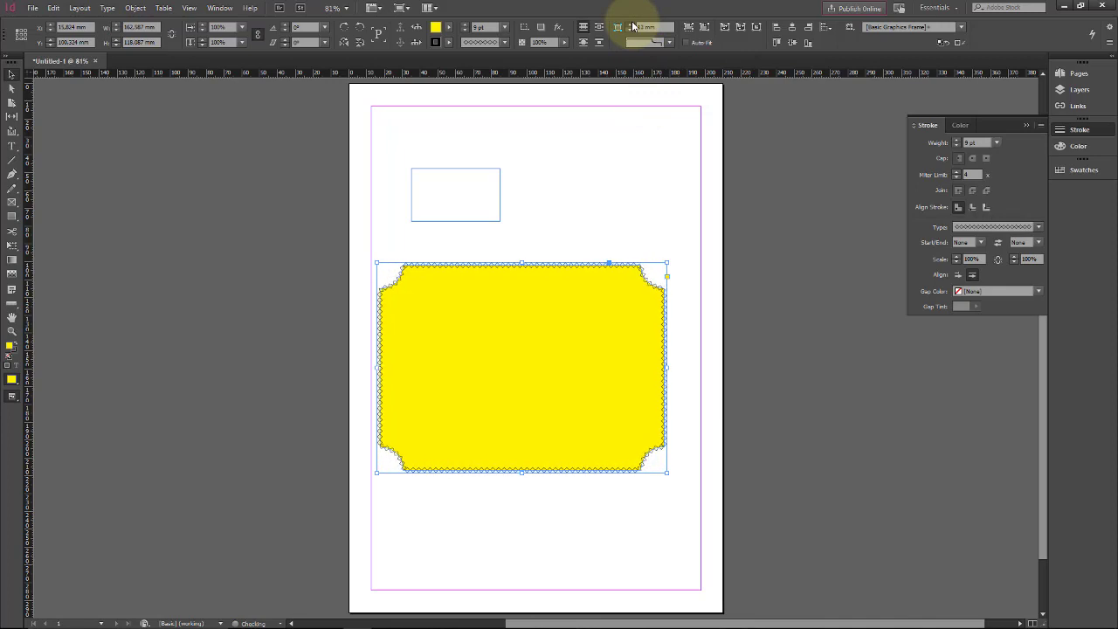
click(633, 25)
click(633, 25)
click(633, 24)
click(633, 25)
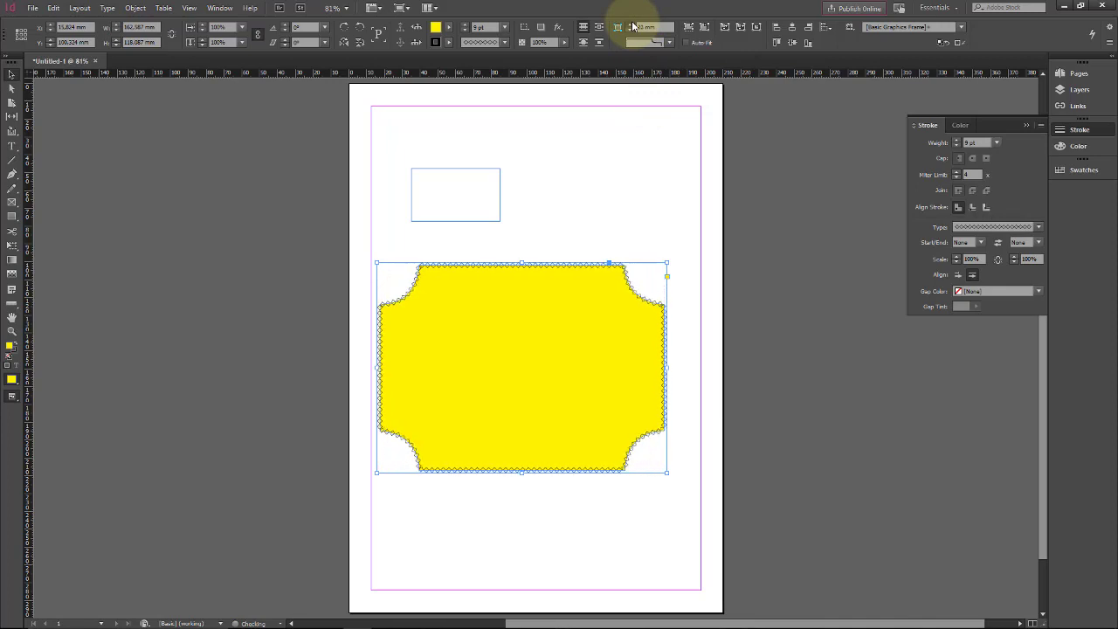
click(633, 24)
Try the Bevel shape on the enlarged corners of the yellow rectangle, ending with Fancy
click(664, 42)
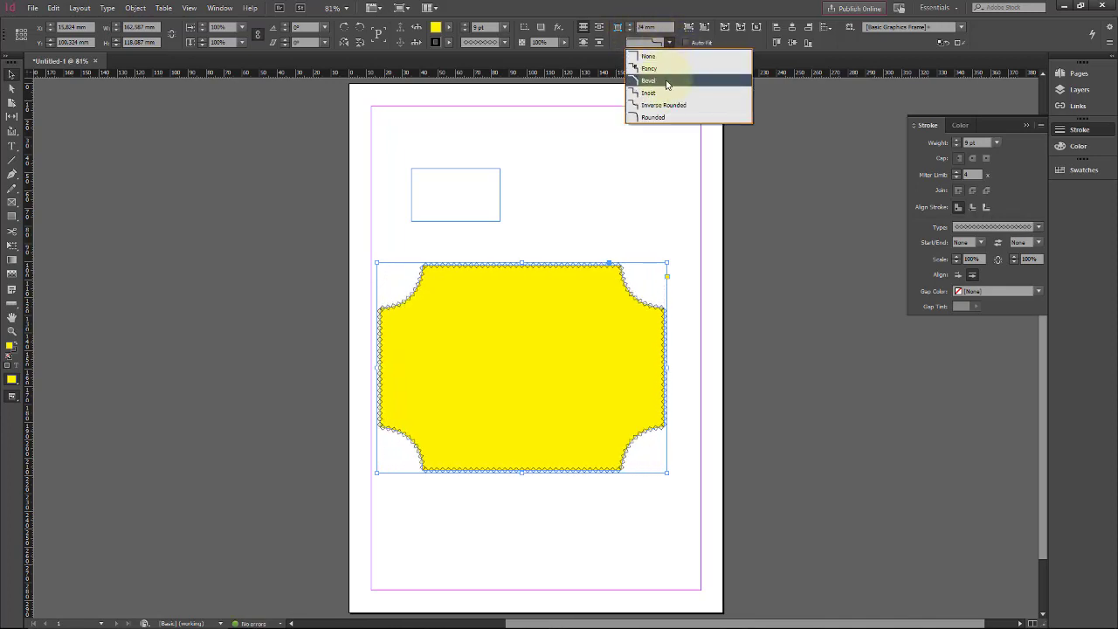
click(667, 82)
click(669, 42)
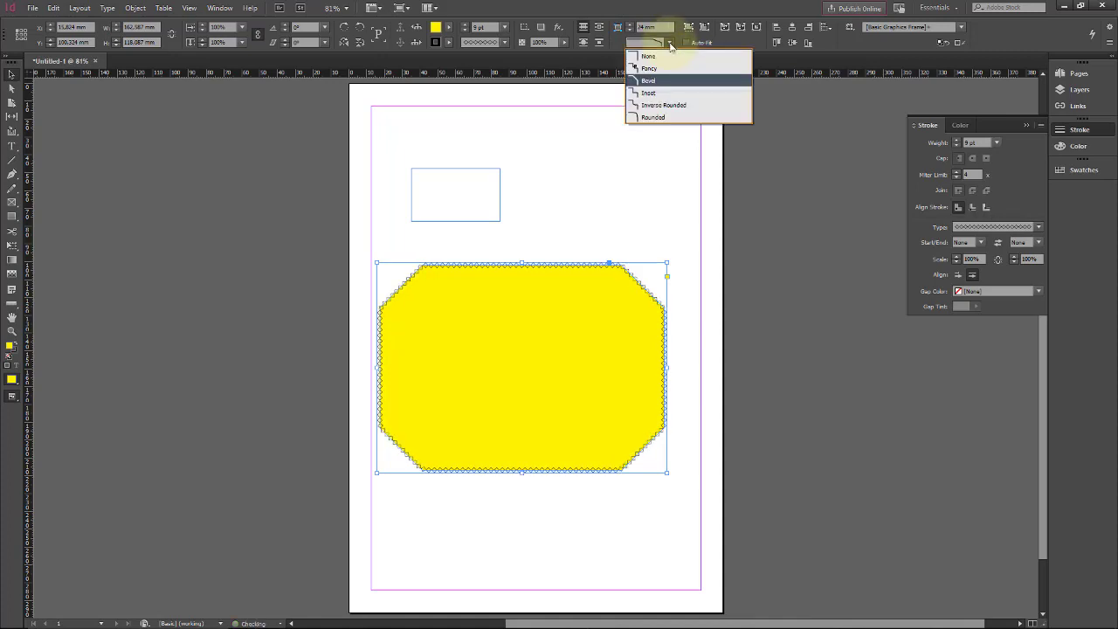
click(665, 69)
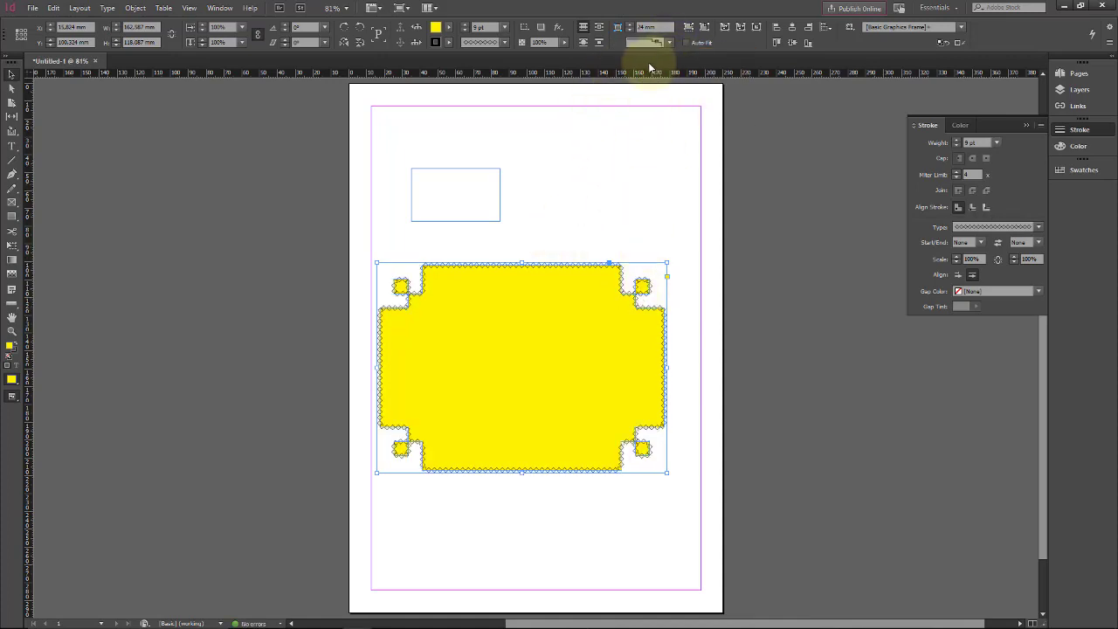
click(646, 27)
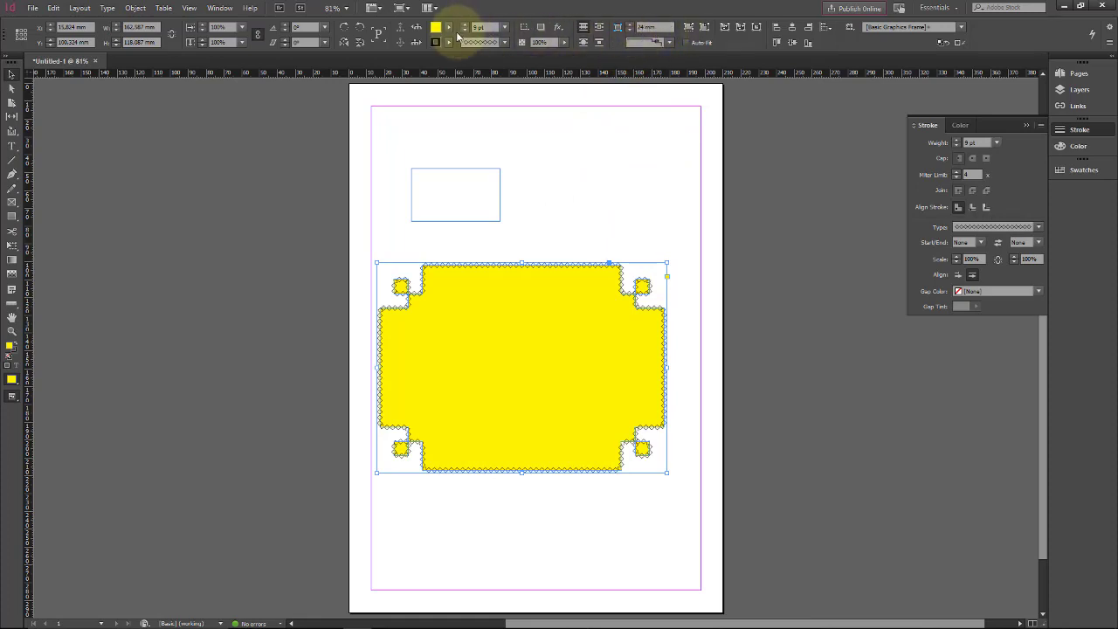
Try cyan and red as the yellow rectangle's stroke colour, ending with dark blue
click(450, 43)
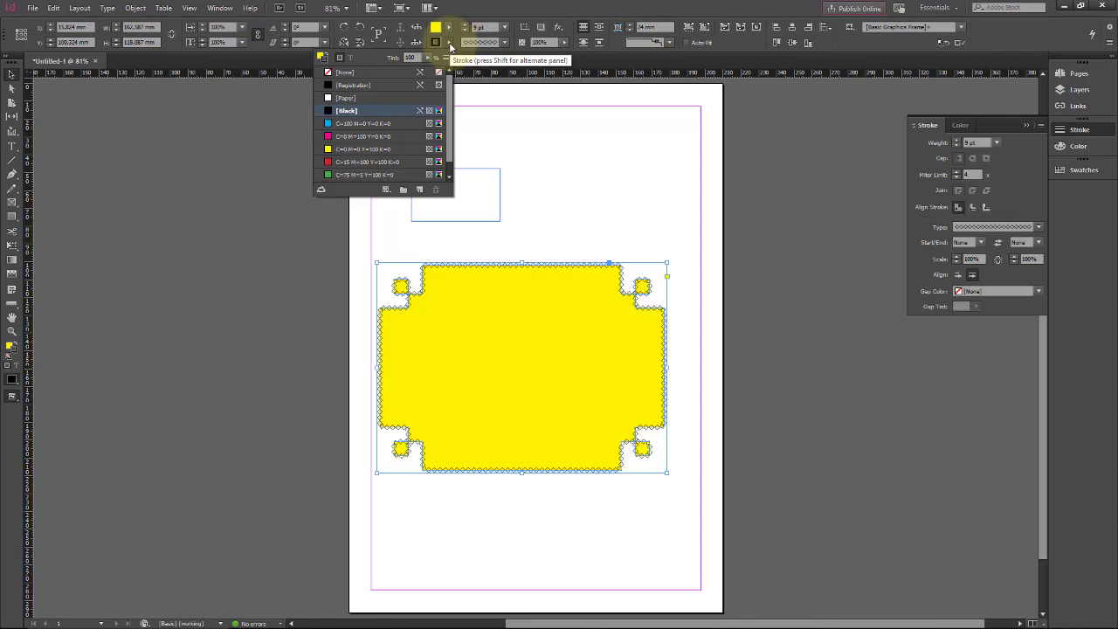
click(377, 123)
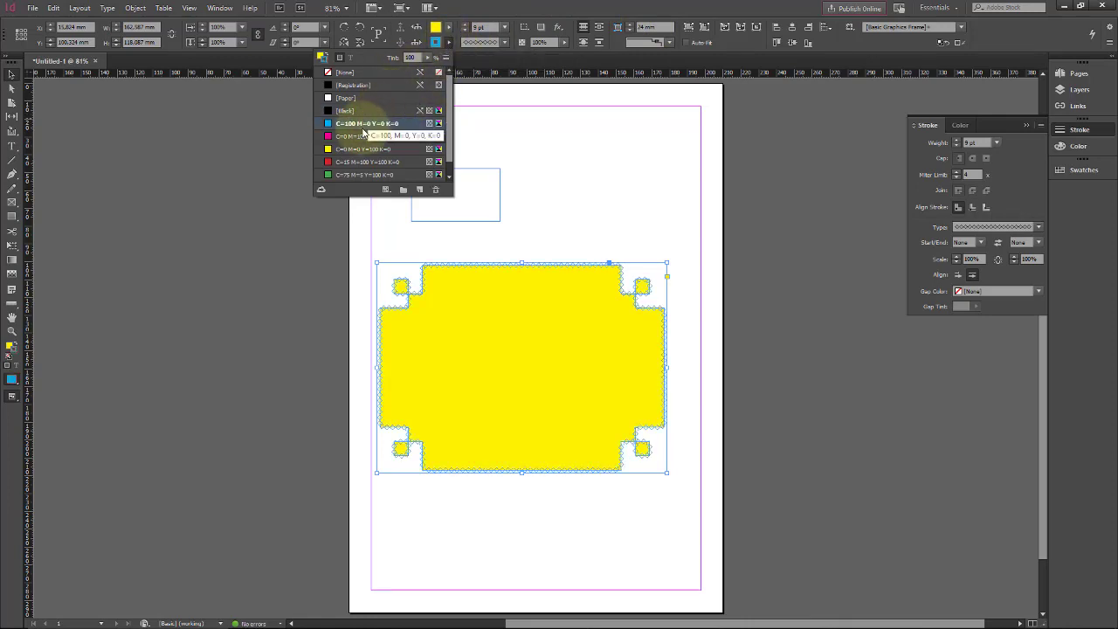
click(371, 161)
scroll(358, 166, down, 1)
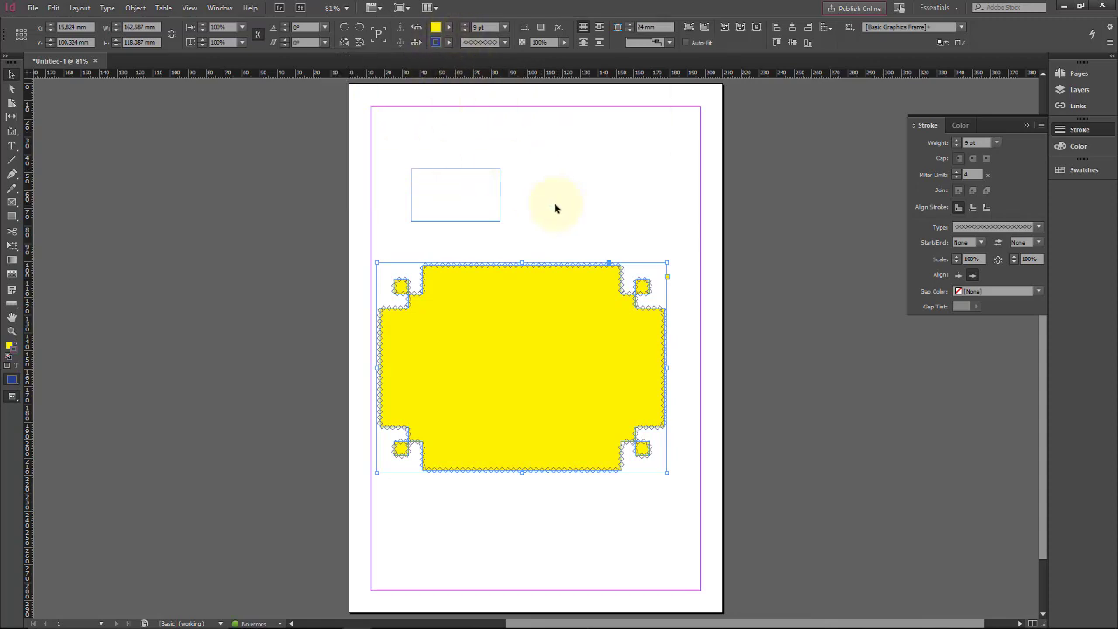
Delete the yellow rectangle and the small empty rectangle above it, leaving the page blank
key(Delete)
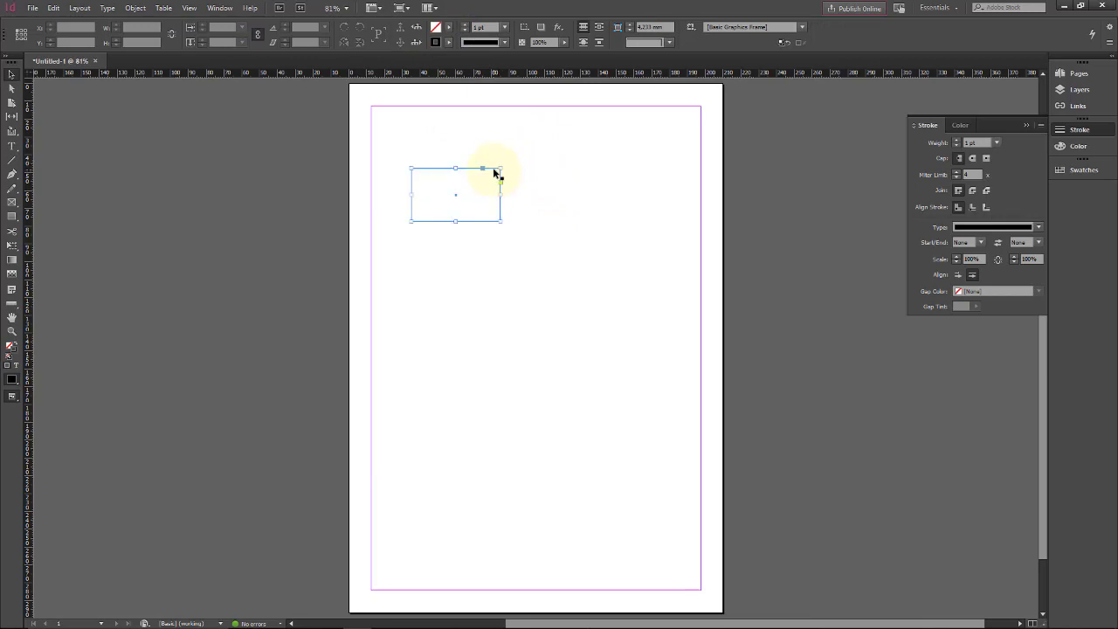
drag(494, 172, 494, 166)
click(204, 117)
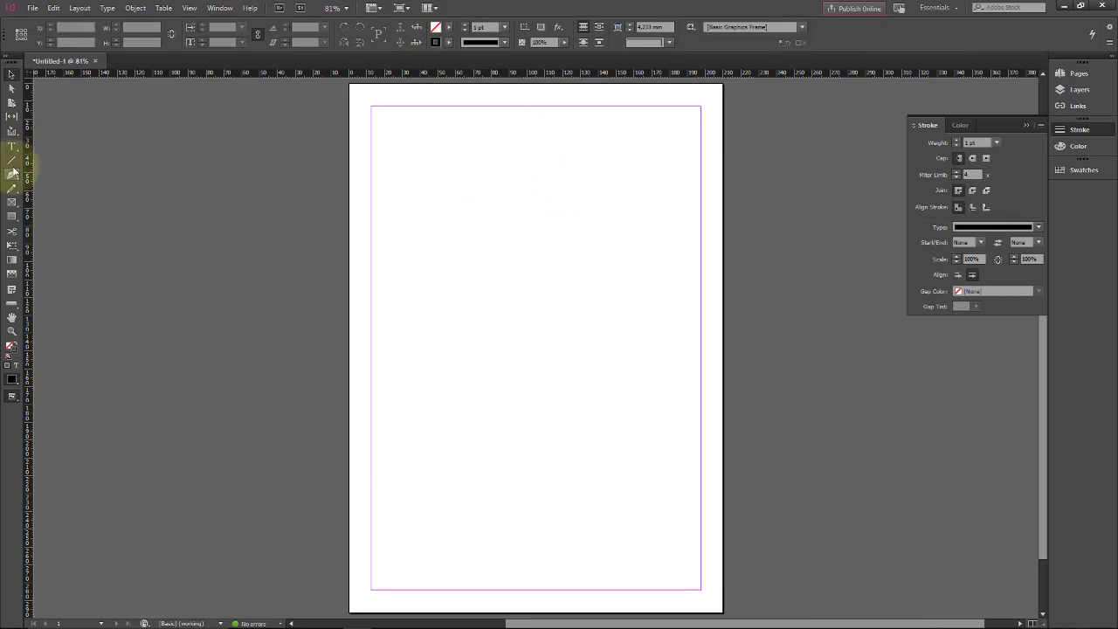
Switch to the Ellipse tool, dismiss the size dialog, and draw a circle about 132 mm in diameter freehand
drag(10, 218, 55, 230)
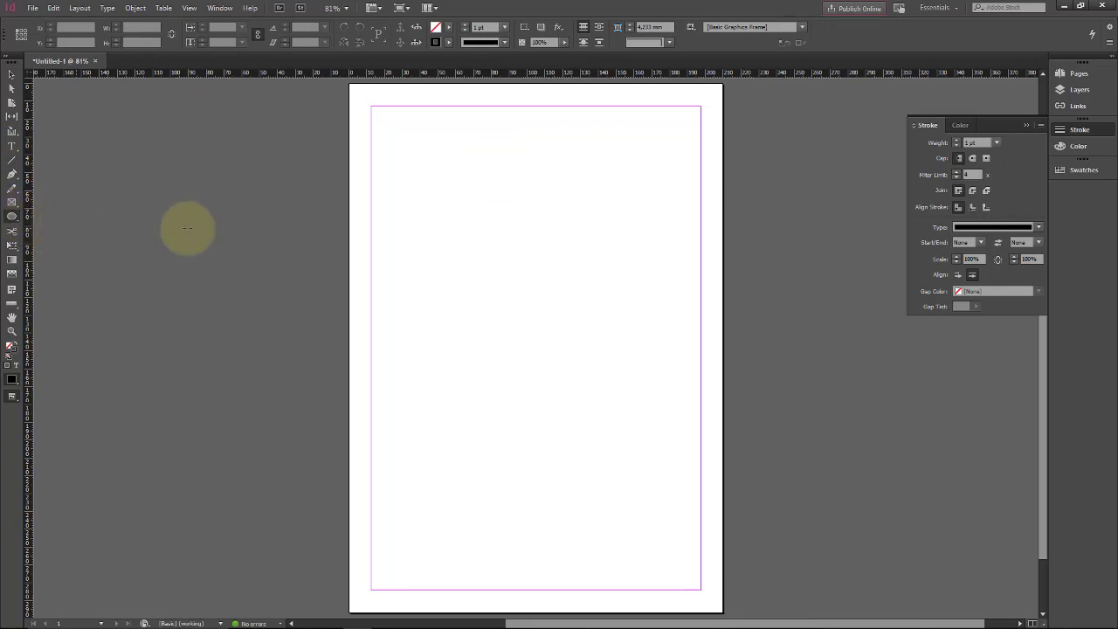
click(419, 200)
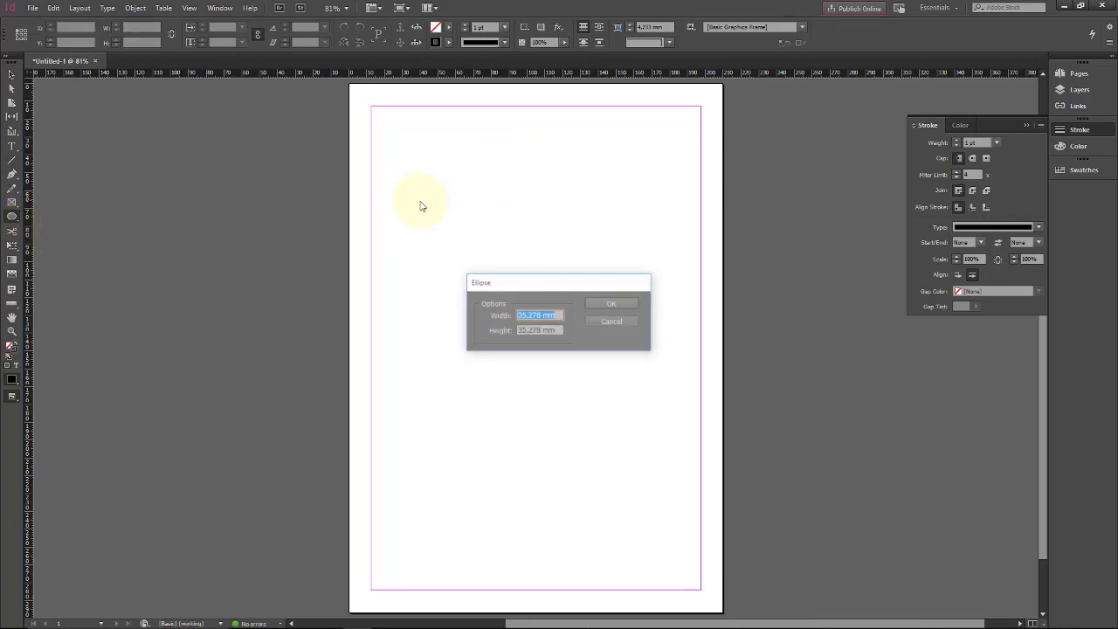
click(610, 322)
drag(430, 203, 667, 475)
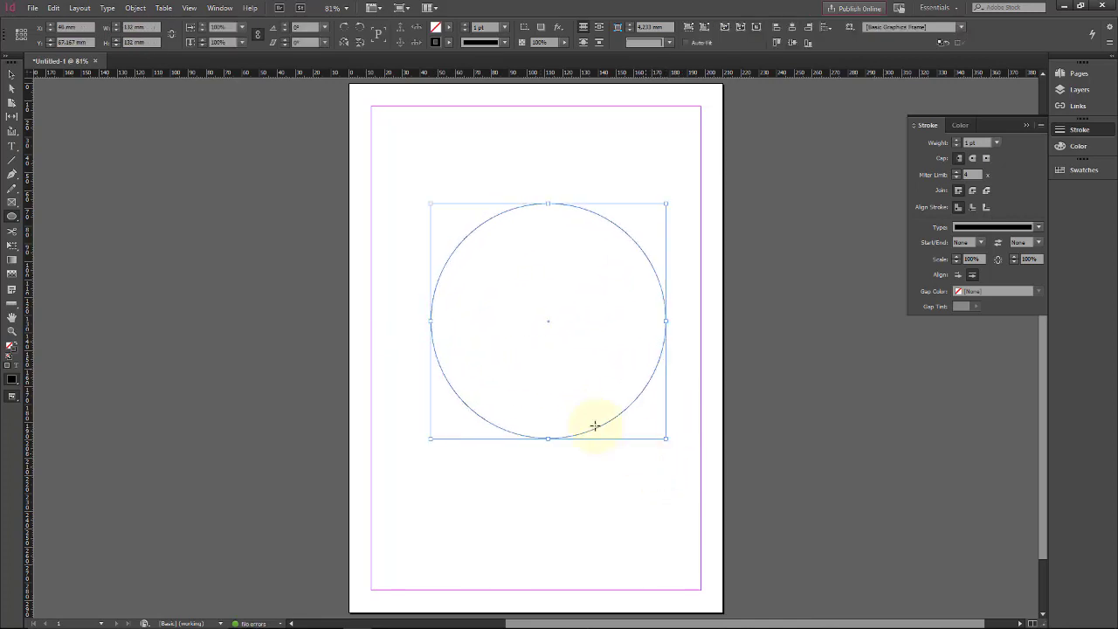
Fill the circle with magenta C=0 M=100 Y=0 K=0 and set its stroke colour to cyan C=100 M=0 Y=0 K=0
click(448, 31)
click(330, 121)
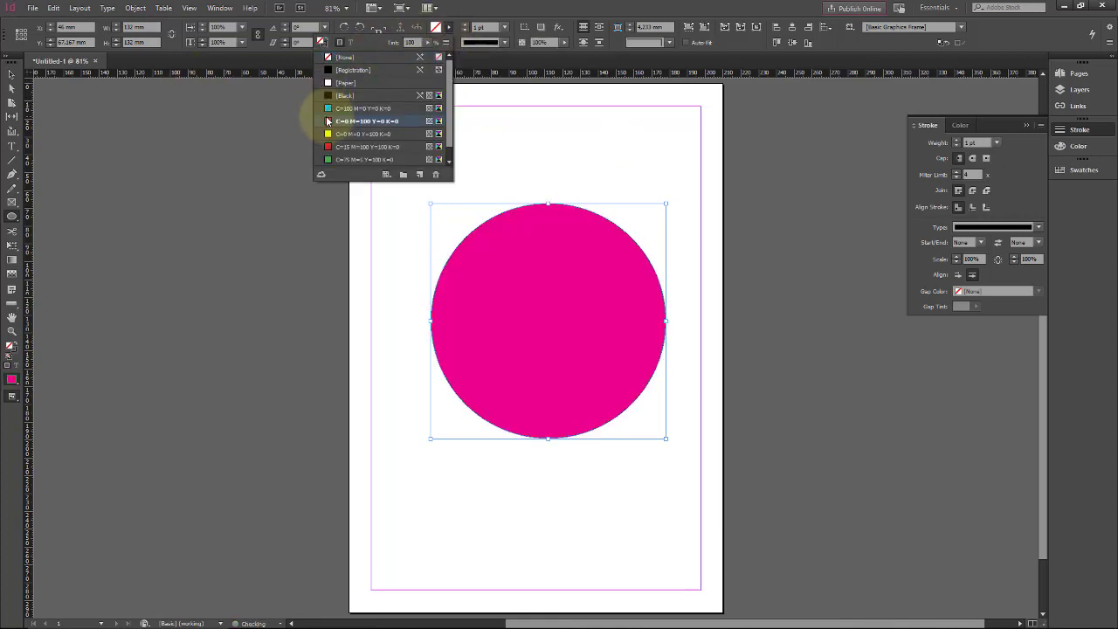
click(531, 32)
click(448, 41)
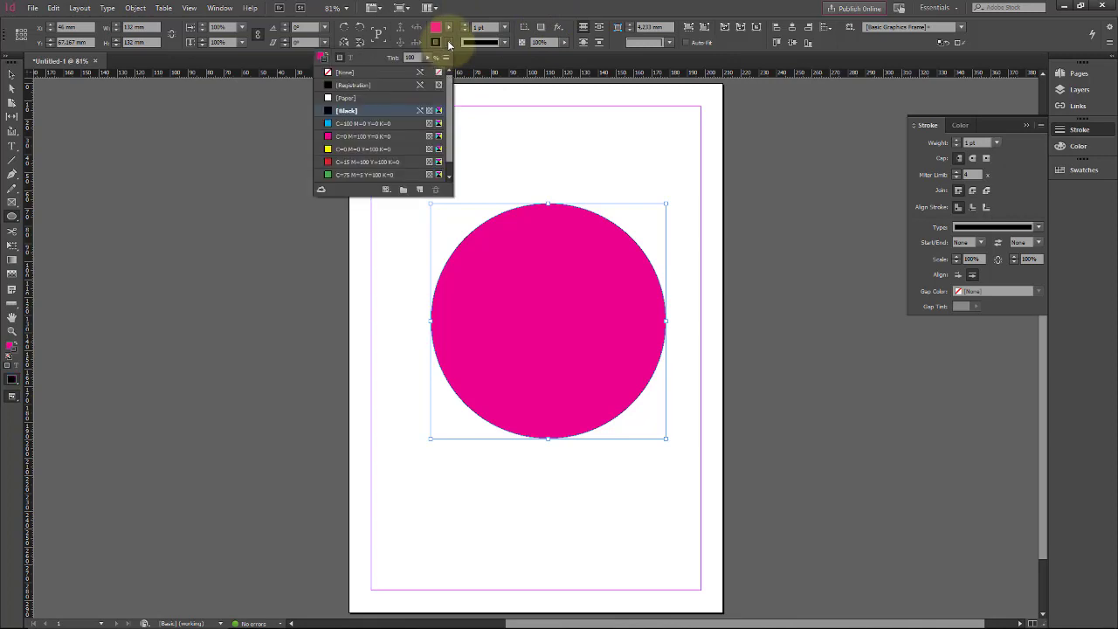
click(333, 126)
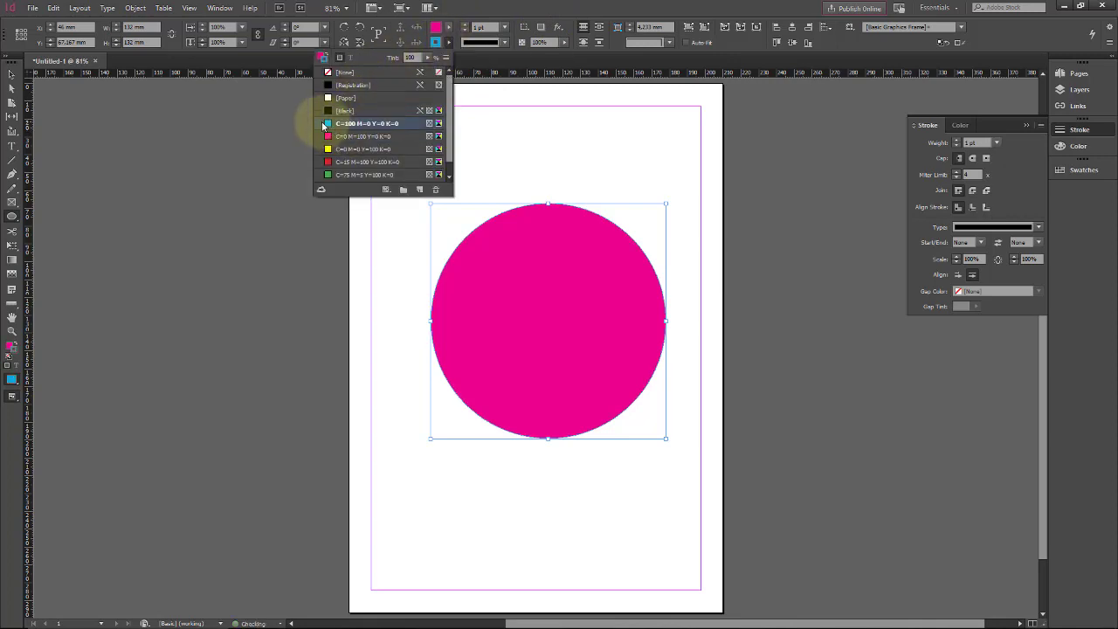
Thicken the magenta circle's cyan stroke to 22 pt
click(469, 29)
click(466, 25)
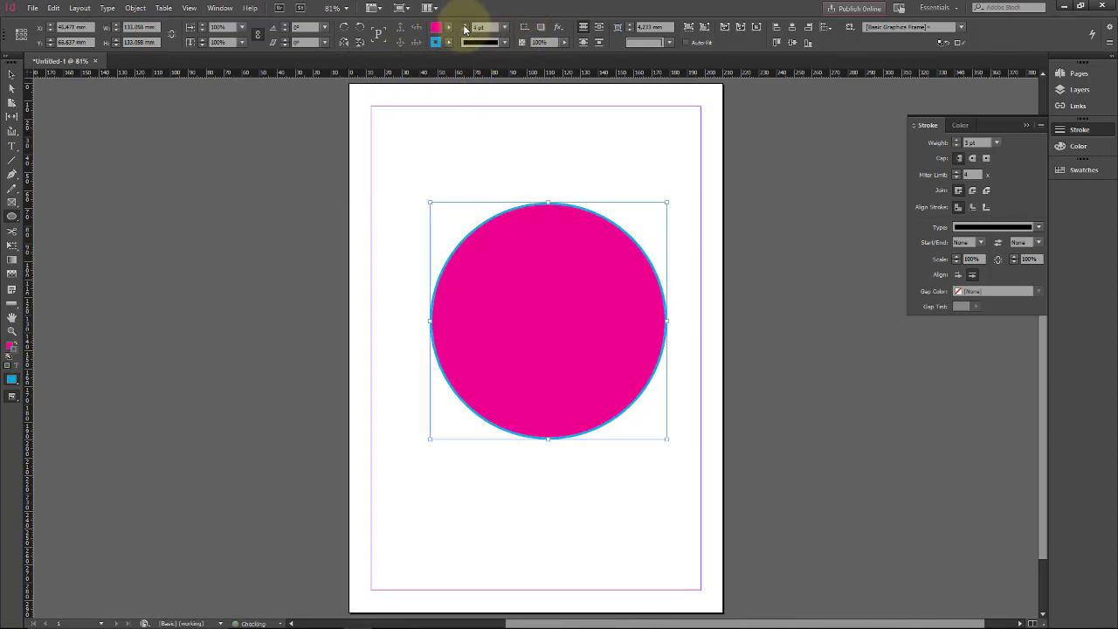
click(465, 26)
click(466, 25)
click(466, 25)
click(465, 27)
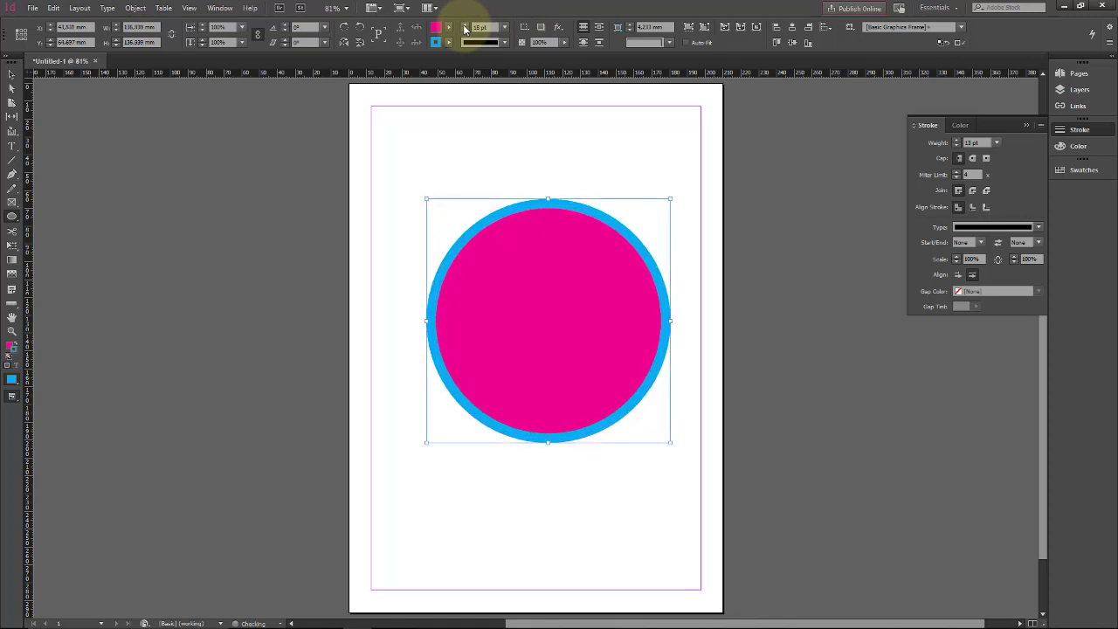
click(466, 27)
click(465, 27)
click(465, 27)
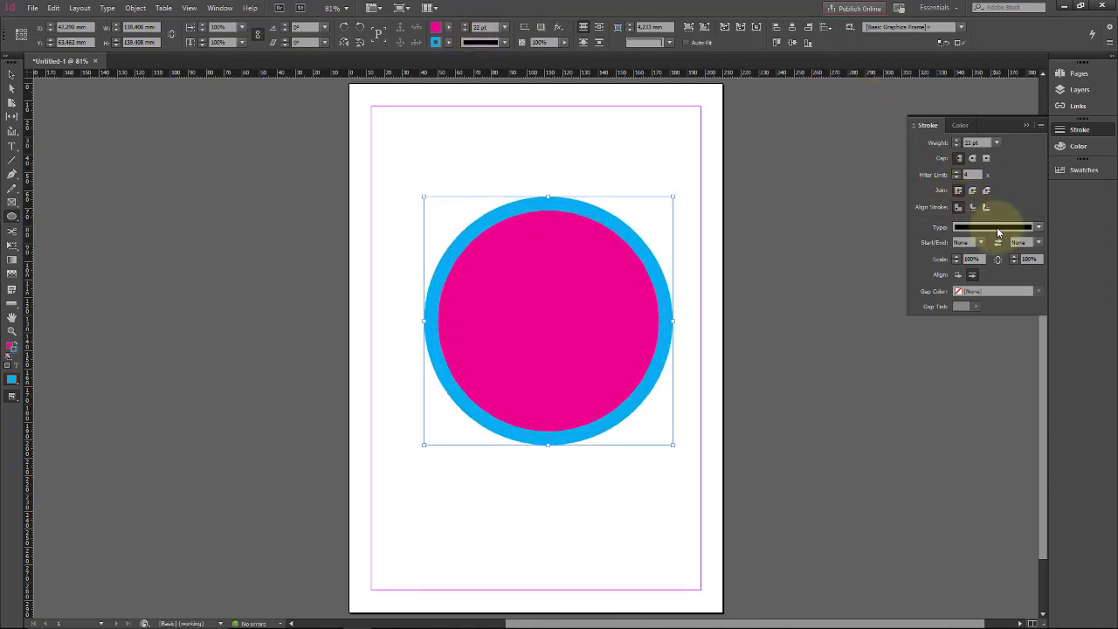
Change the circle's stroke type to the triple line with a thick middle line between two thin ones
click(1000, 227)
click(1005, 311)
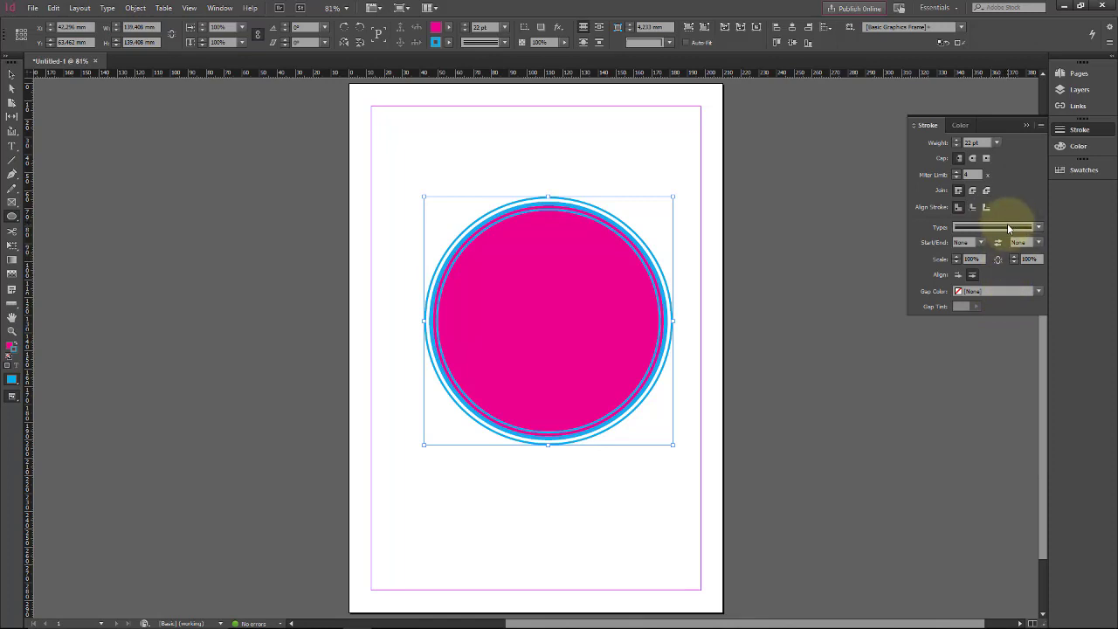
click(1009, 228)
click(991, 308)
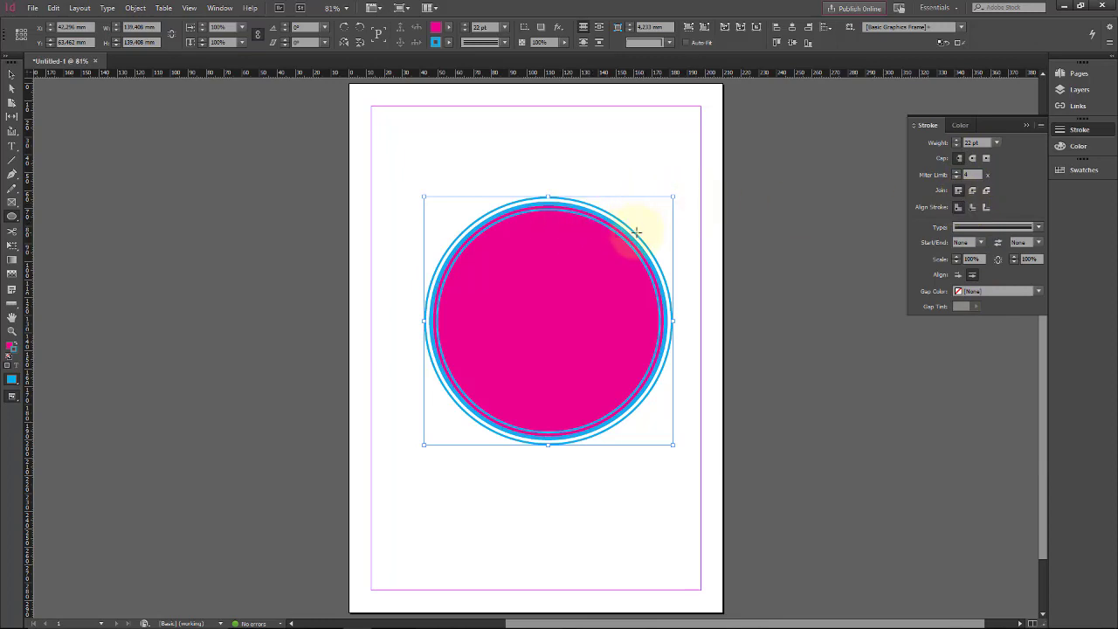
Try cyan as the gap colour of the circle's stroke, ending with yellow C=0 M=0 Y=100 K=0
click(993, 291)
click(996, 355)
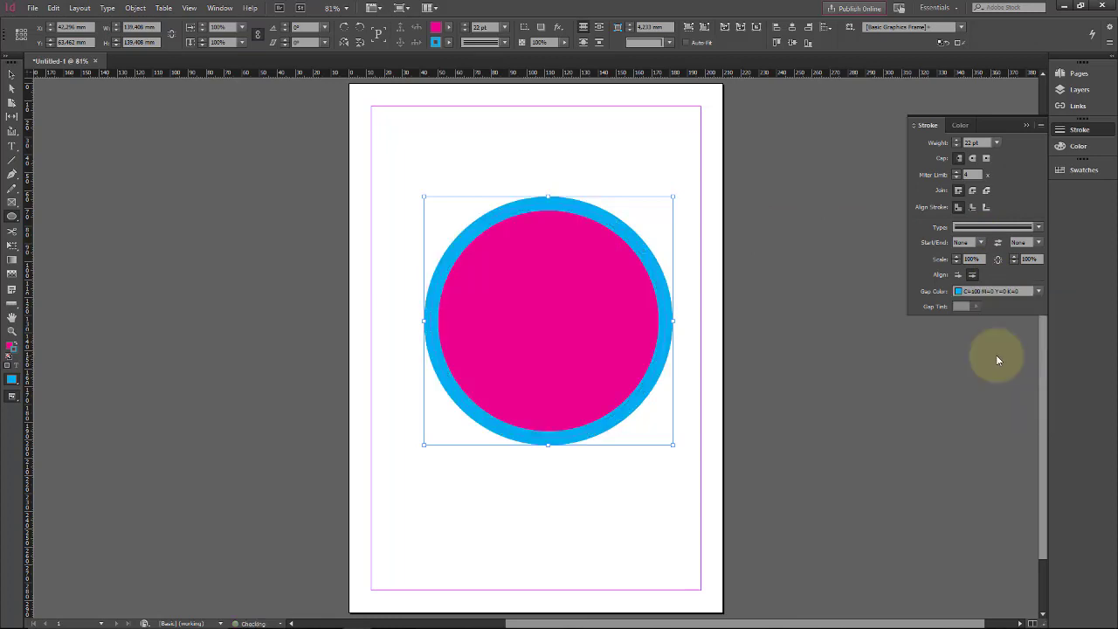
click(986, 291)
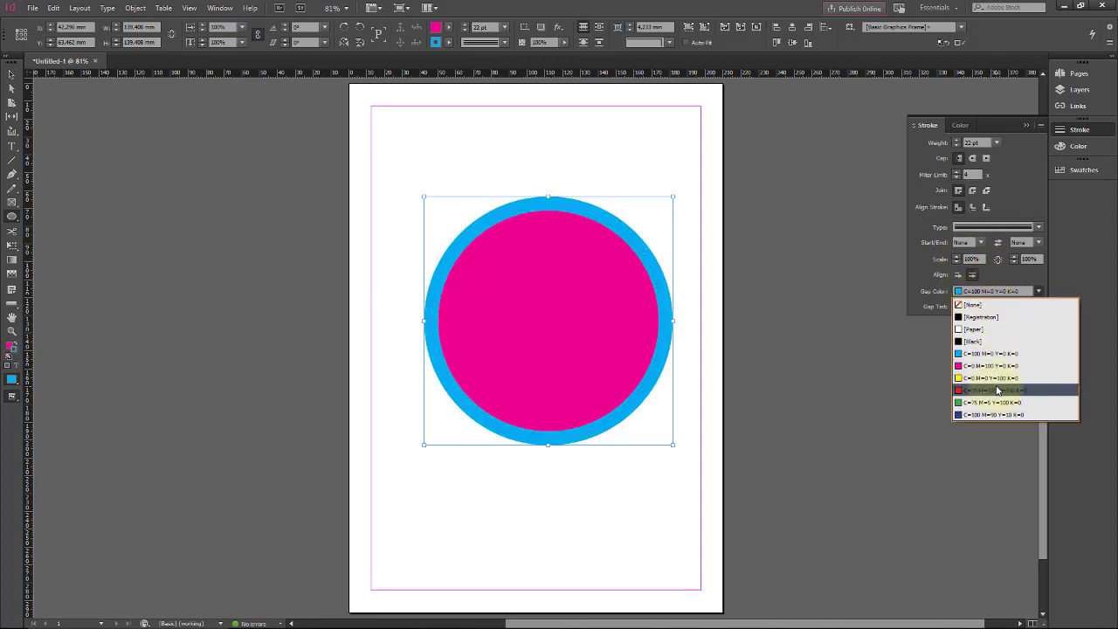
click(995, 377)
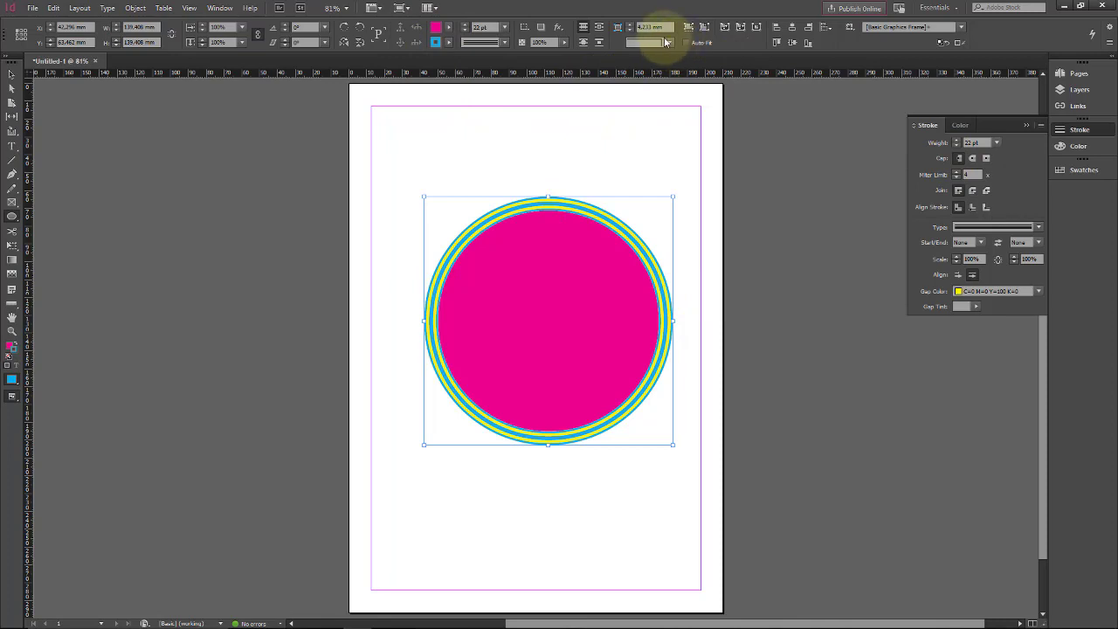
Try the Bevel corner shape and an inward-cut corner shape on the circle
click(670, 43)
click(651, 88)
click(668, 43)
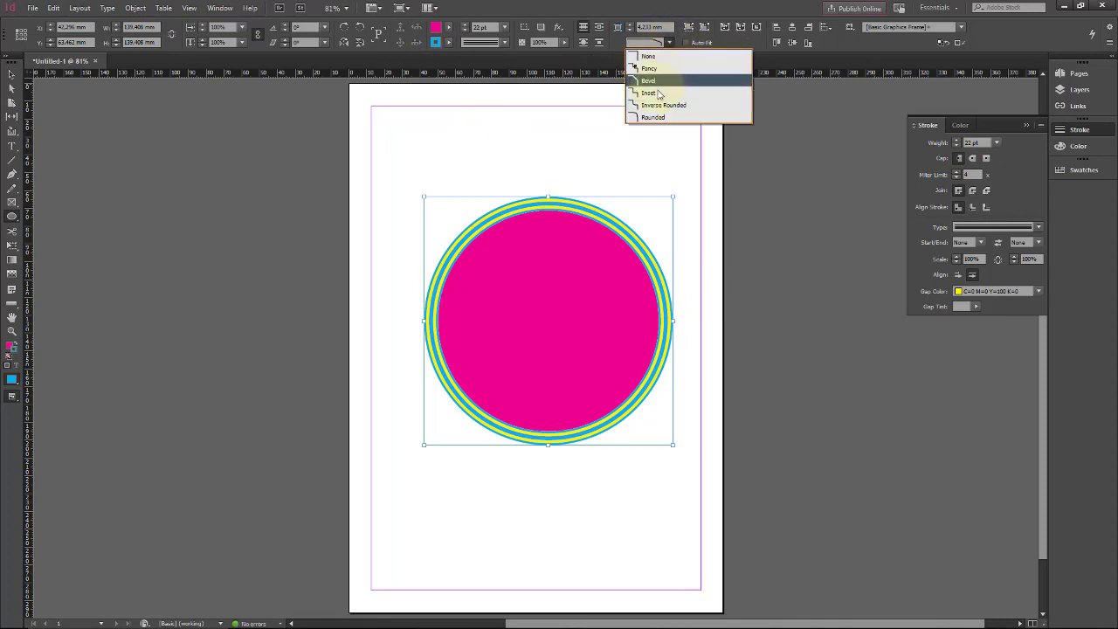
click(659, 100)
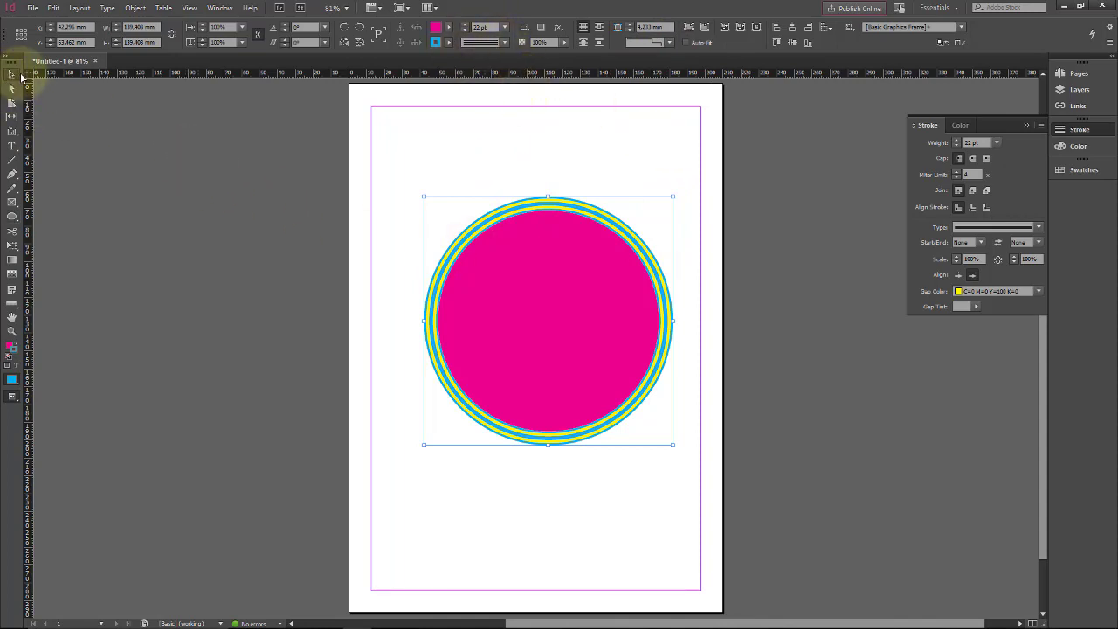
Delete the circle and create an eight-sided polygon 35.278 mm wide and high with 0% star inset
key(Delete)
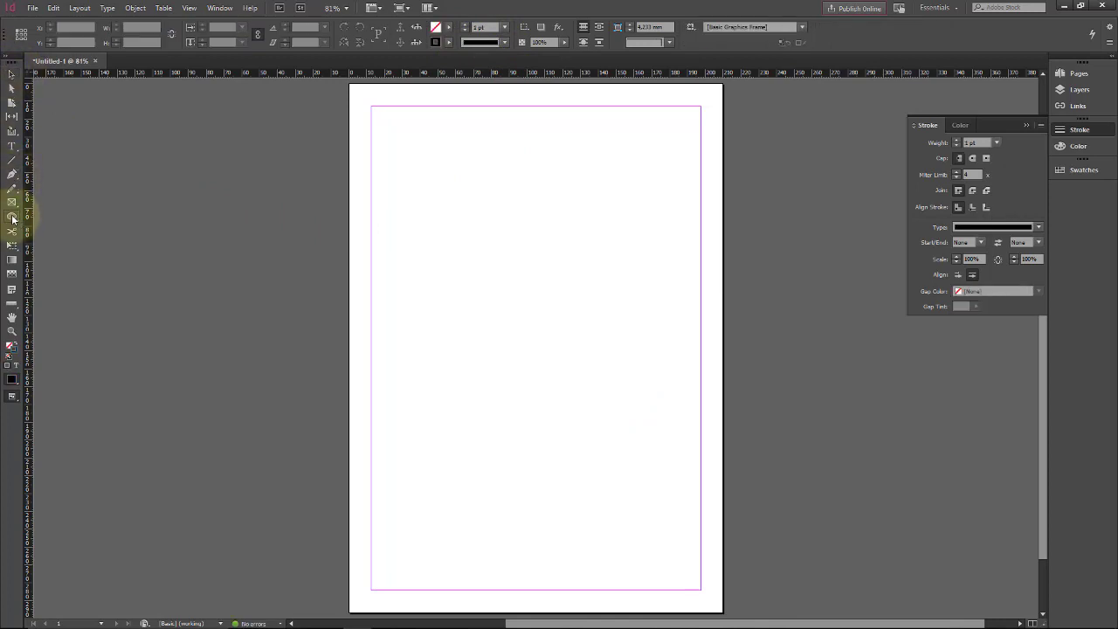
drag(12, 219, 73, 248)
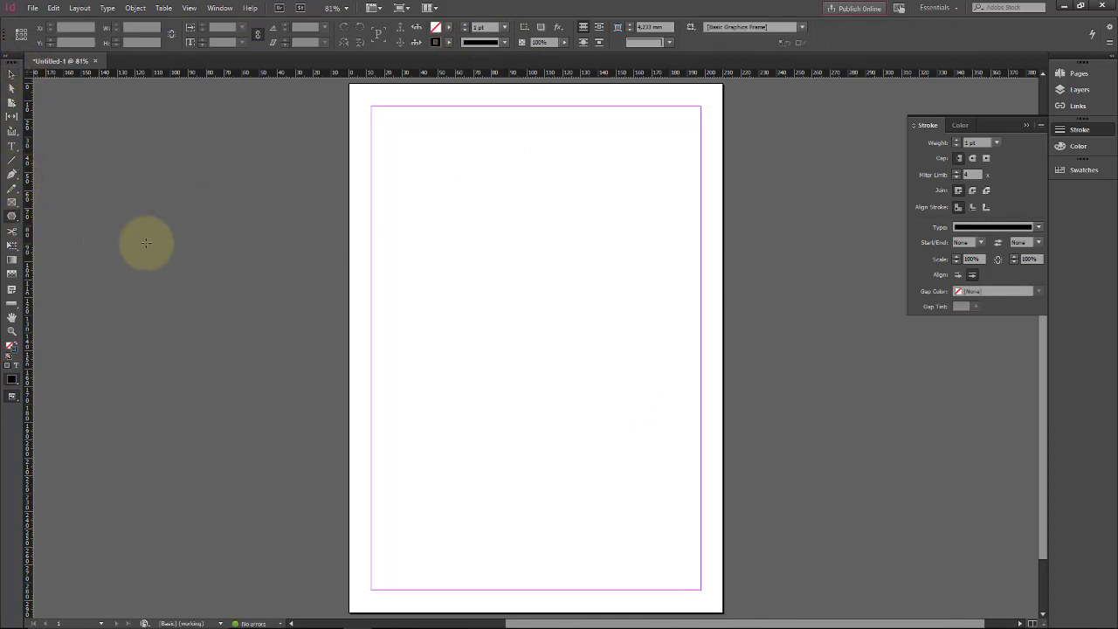
click(408, 213)
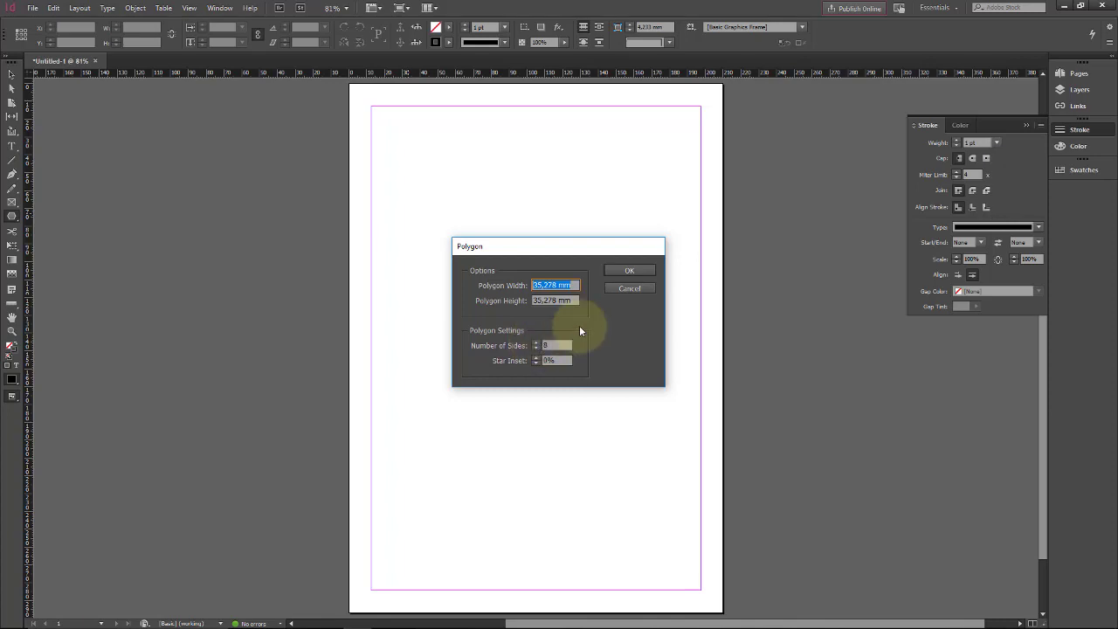
click(636, 271)
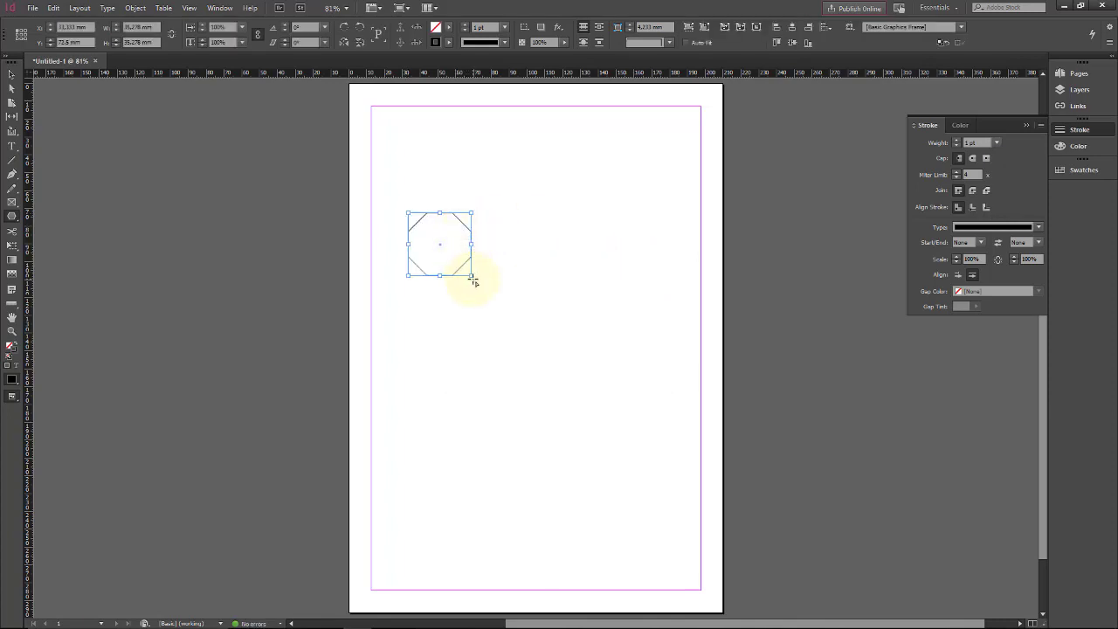
Enlarge the octagon freehand with the Selection tool to about 121 mm wide and high, and deselect it
click(11, 74)
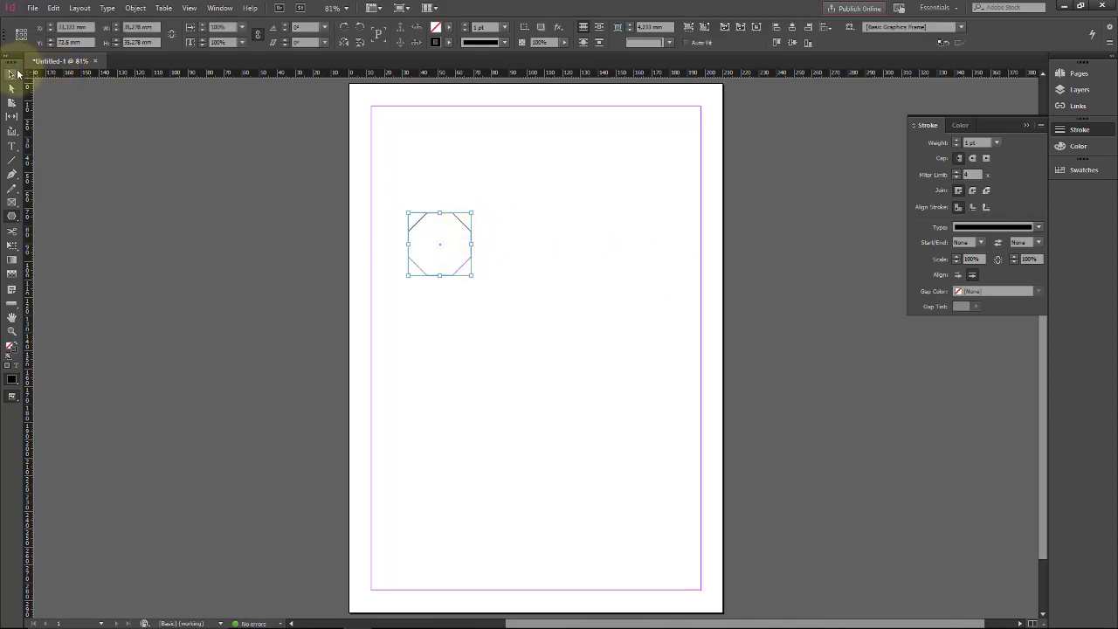
drag(471, 275, 509, 298)
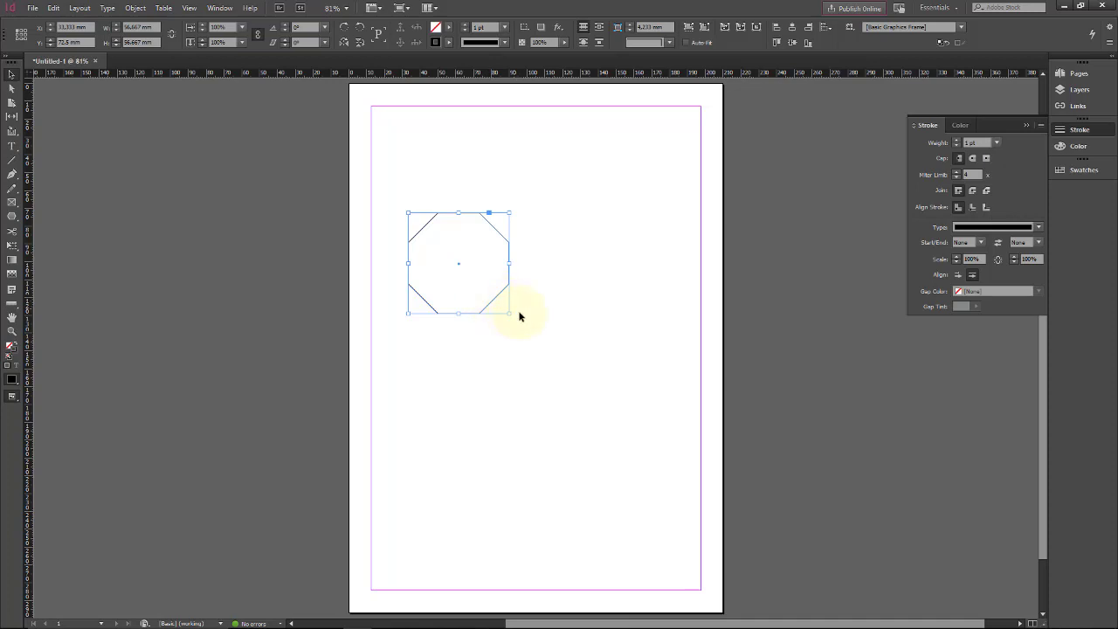
drag(511, 315, 623, 382)
click(539, 180)
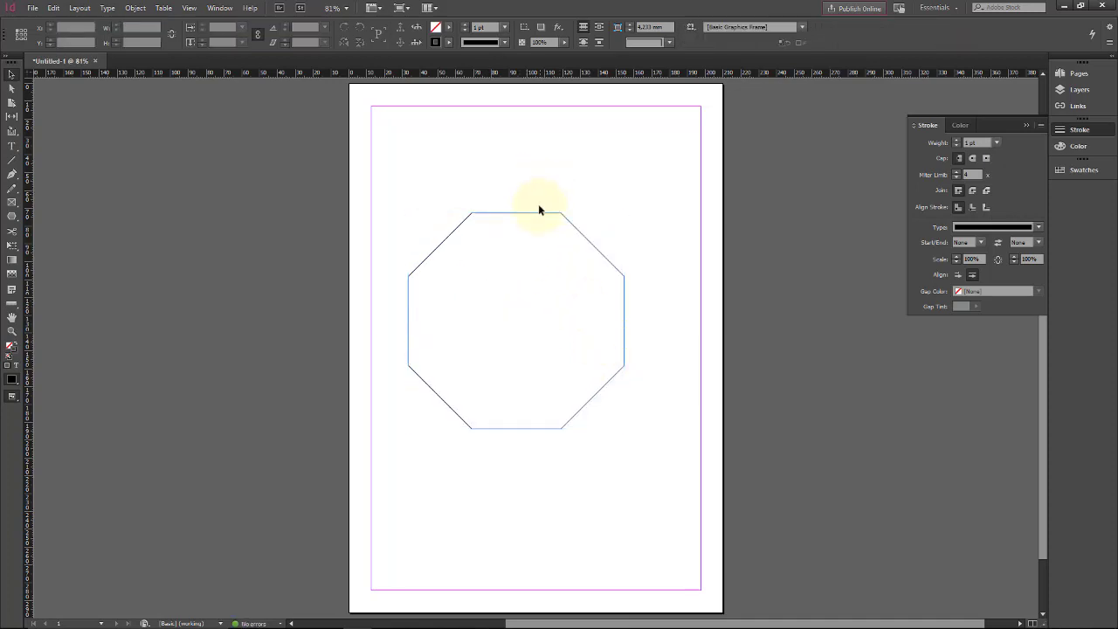
Select the octagon and fill it with cyan C=100 M=0 Y=0 K=0
click(542, 212)
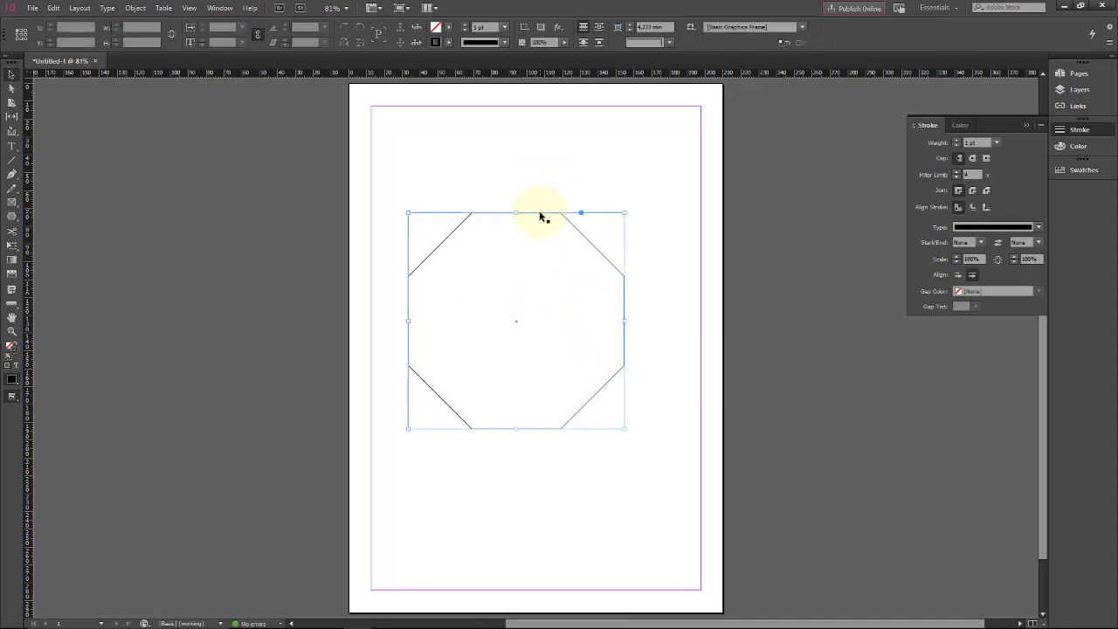
click(448, 27)
click(347, 108)
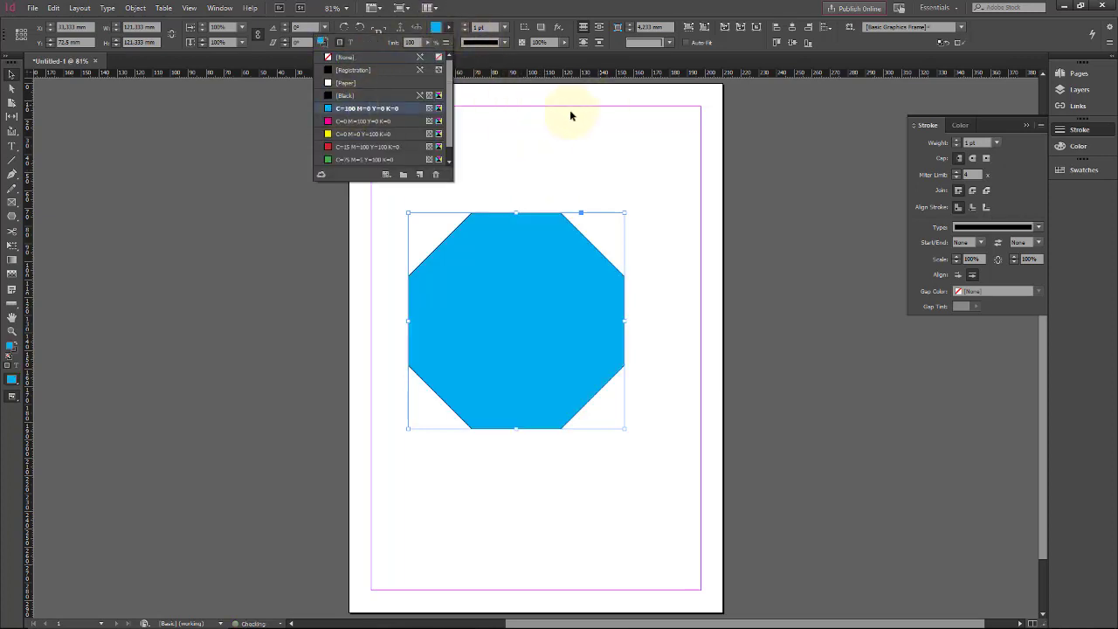
Try a 98% tint and a fill and stroke swap on the octagon, and undo the last change
click(1073, 147)
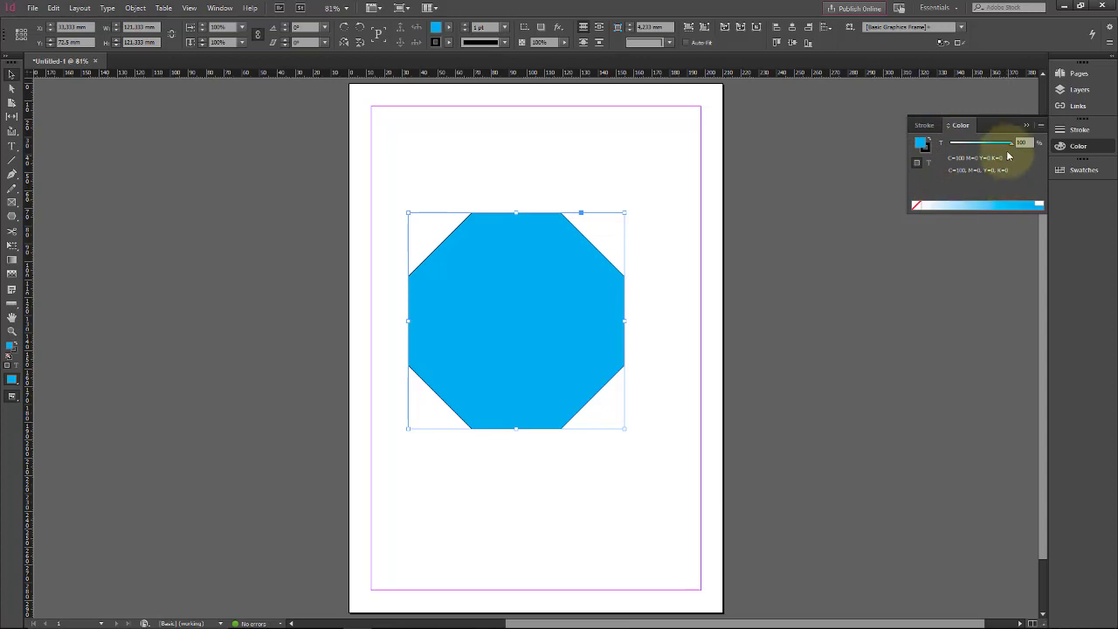
mouse_move(1009, 142)
mouse_down()
mouse_move(990, 141)
mouse_move(1007, 140)
mouse_up()
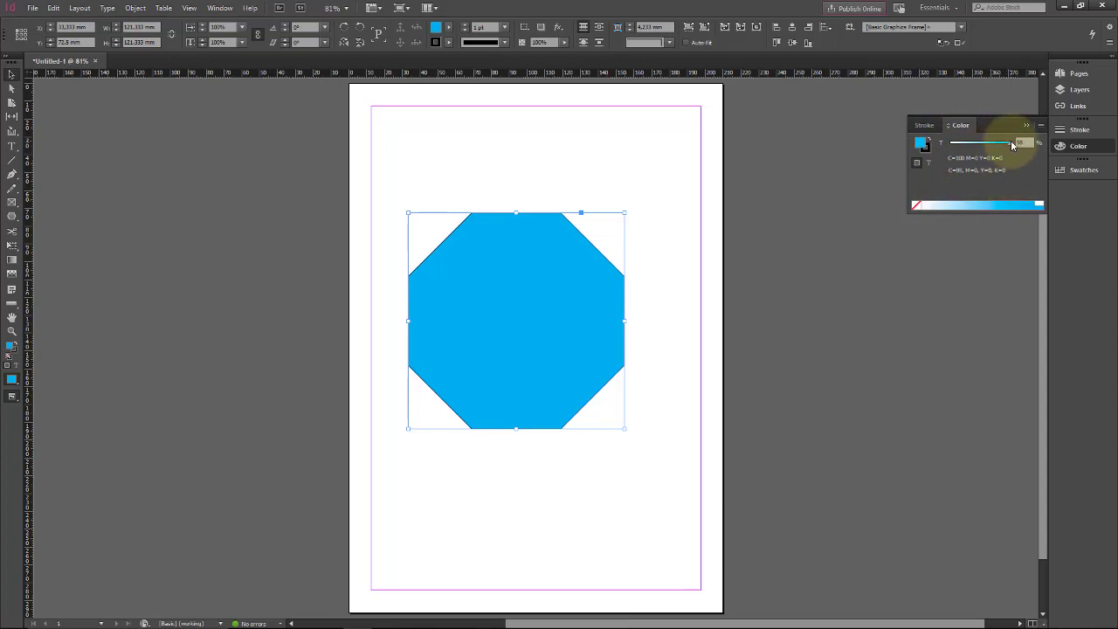
click(931, 142)
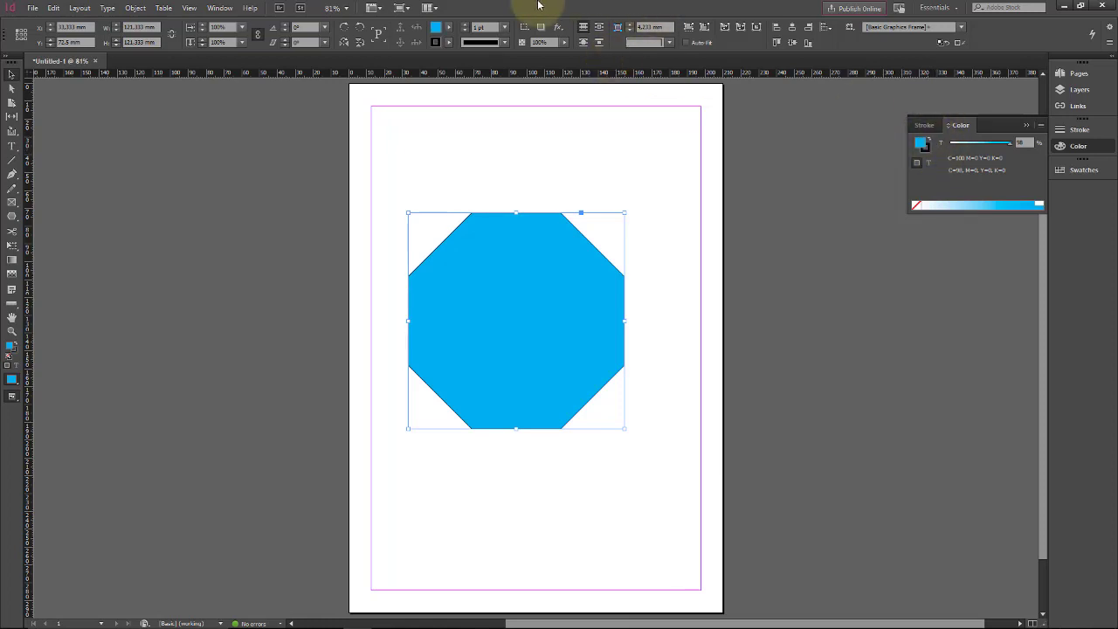
key(ctrl+z)
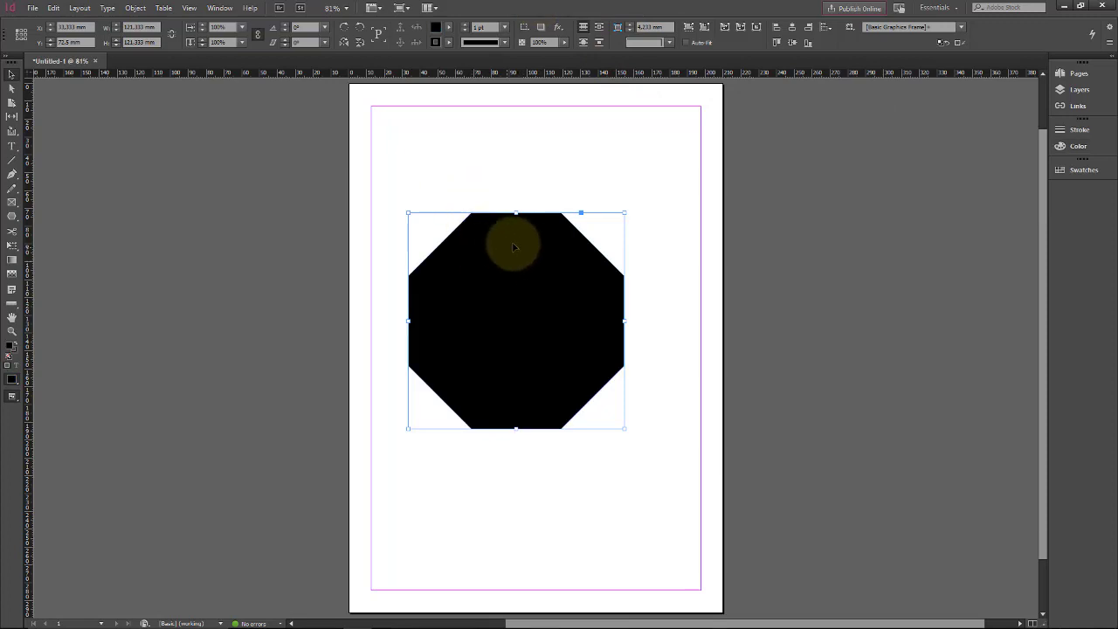
click(447, 32)
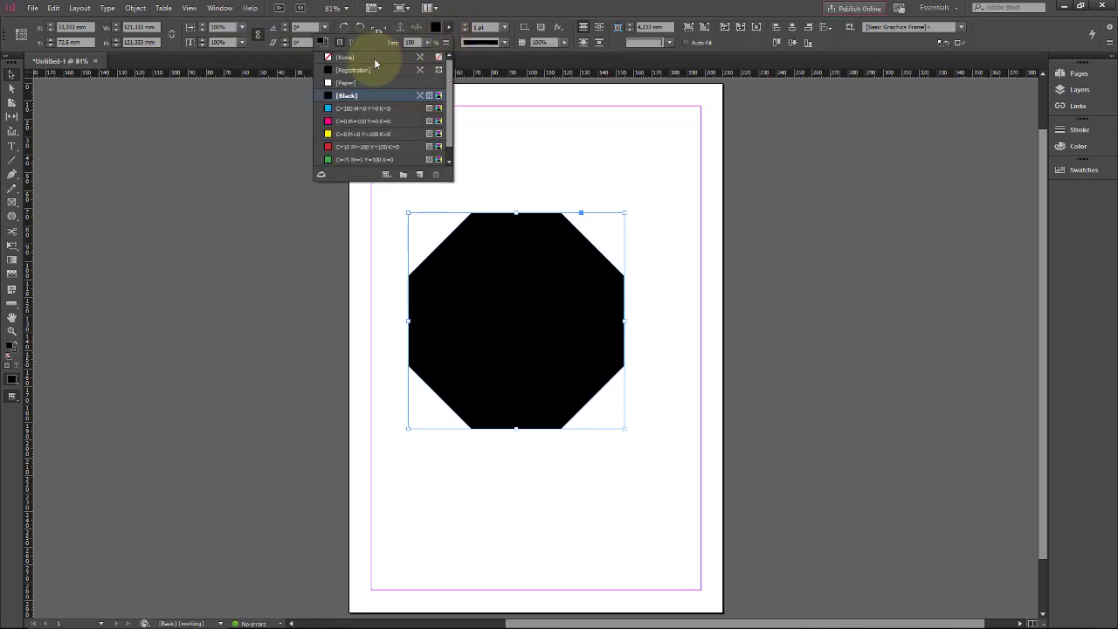
drag(449, 74, 454, 99)
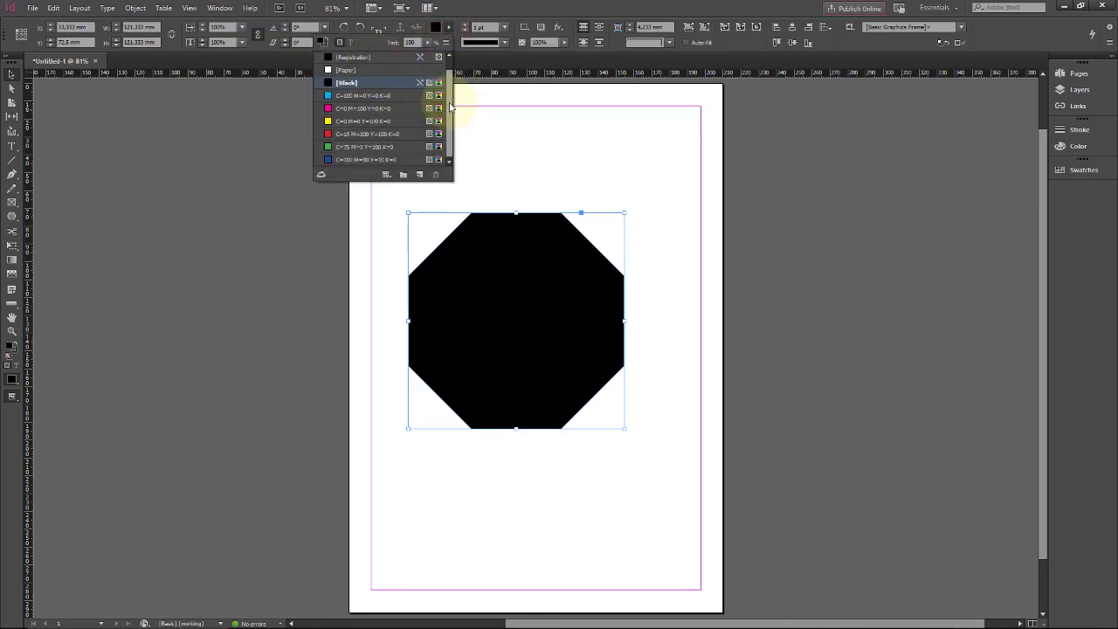
click(386, 175)
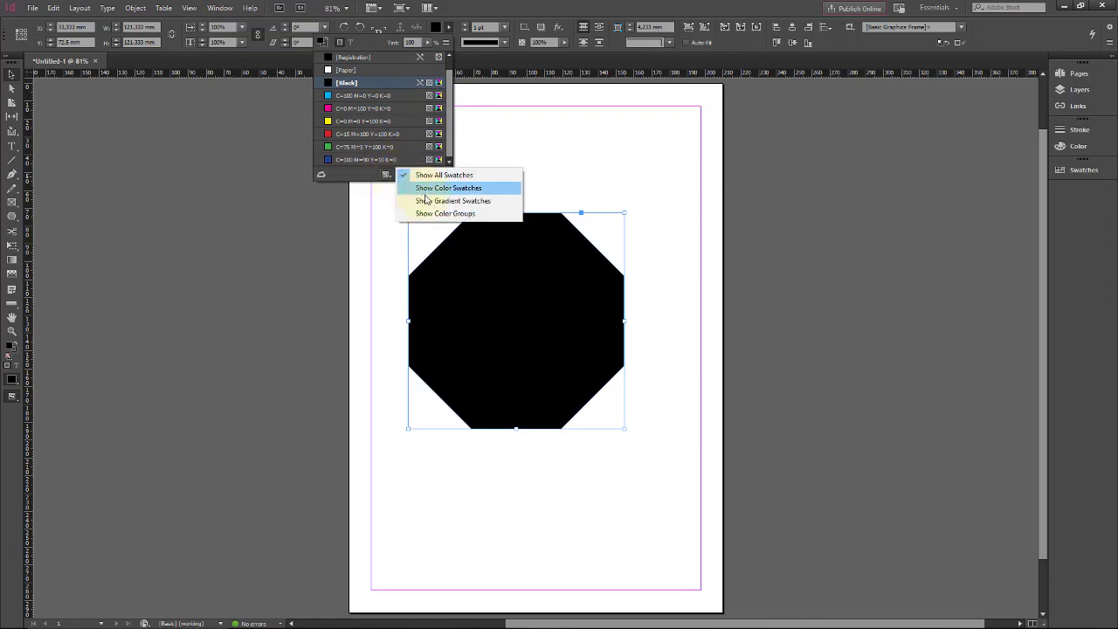
click(414, 117)
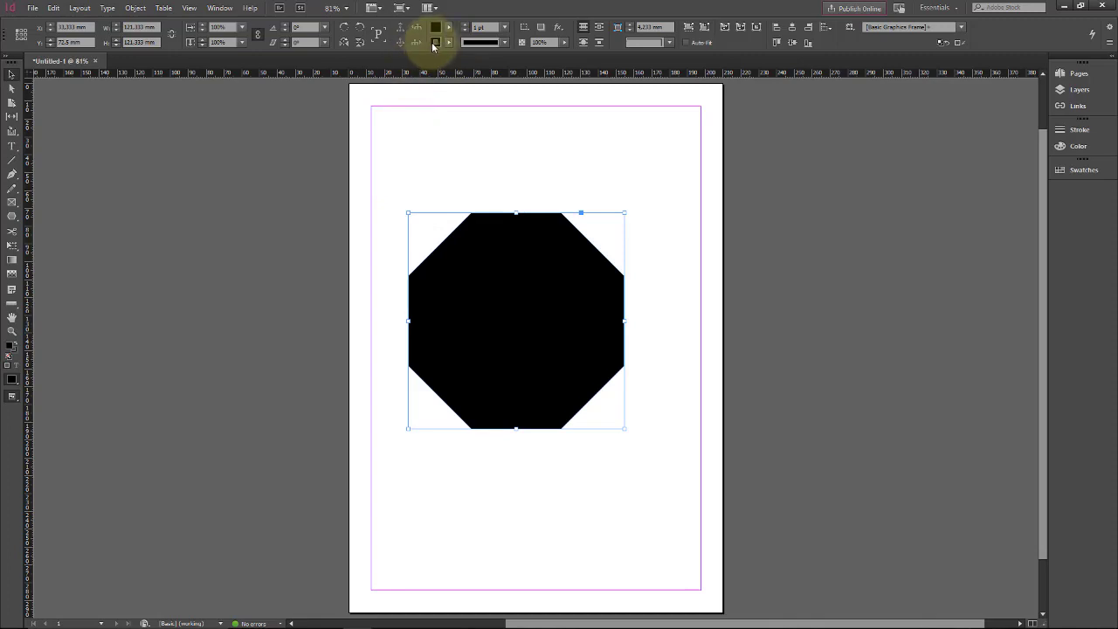
Start a new gradient swatch for the octagon's fill and compare the Linear and Radial types, ending with Radial
click(445, 42)
click(445, 43)
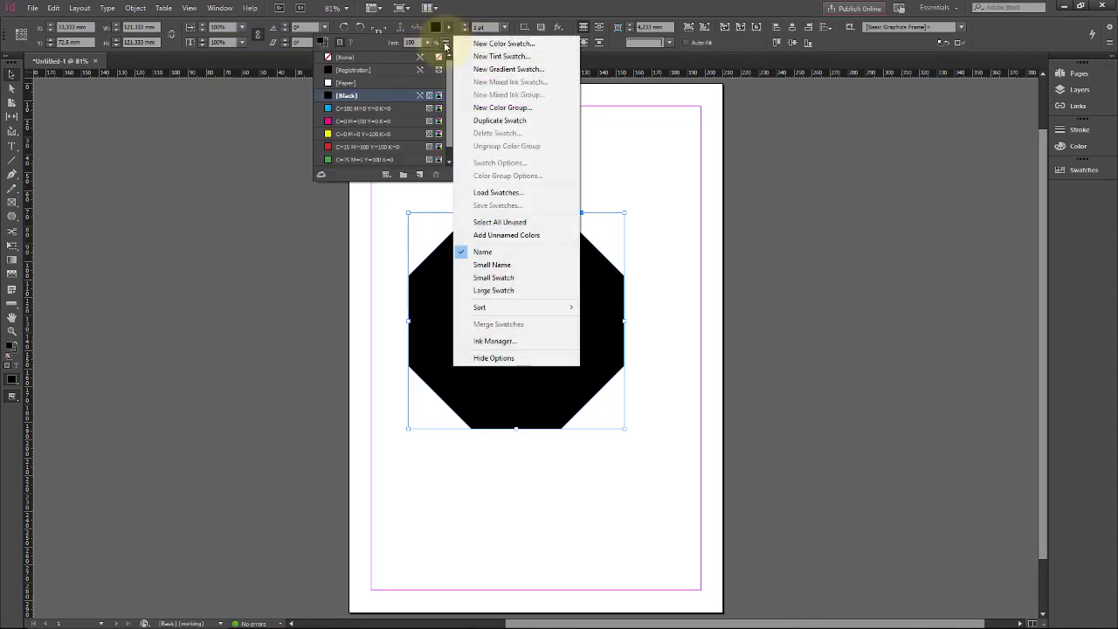
click(501, 75)
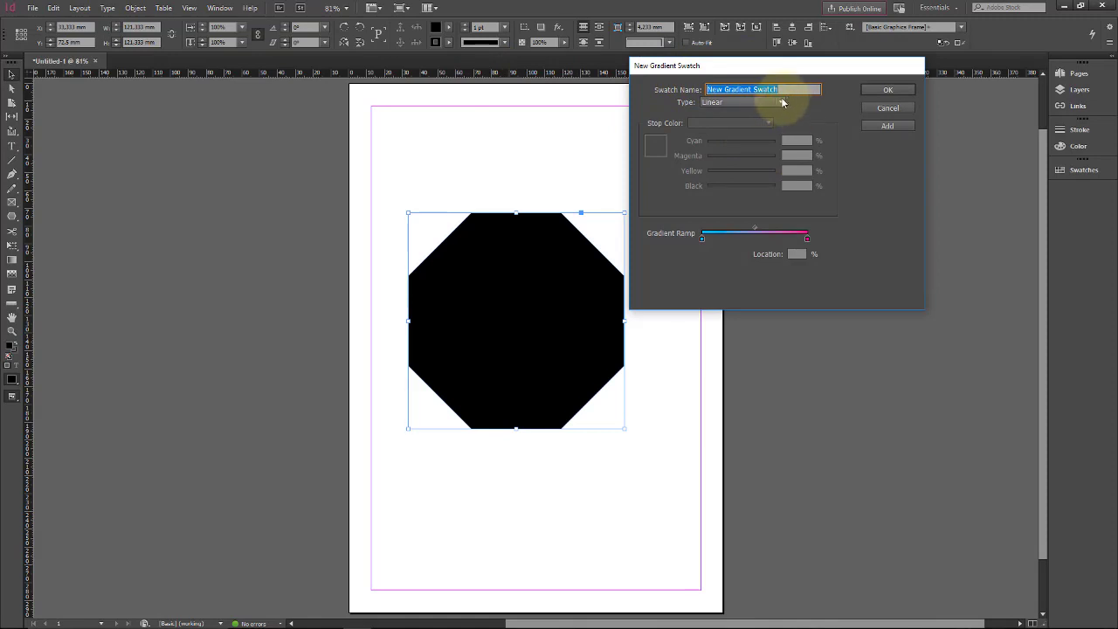
click(782, 102)
click(740, 121)
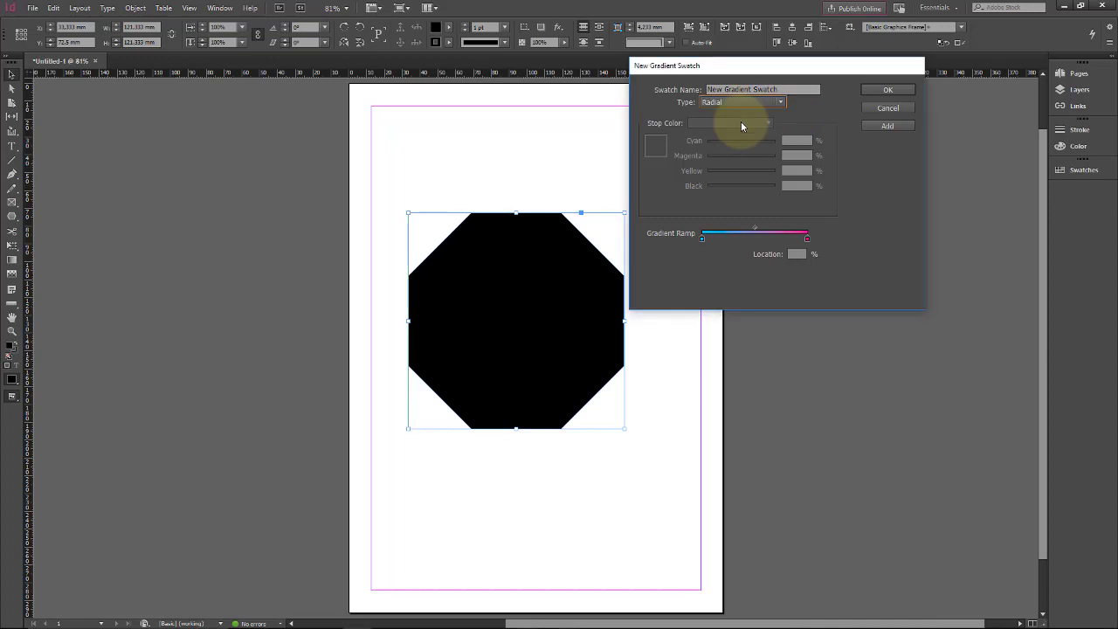
click(757, 104)
click(756, 114)
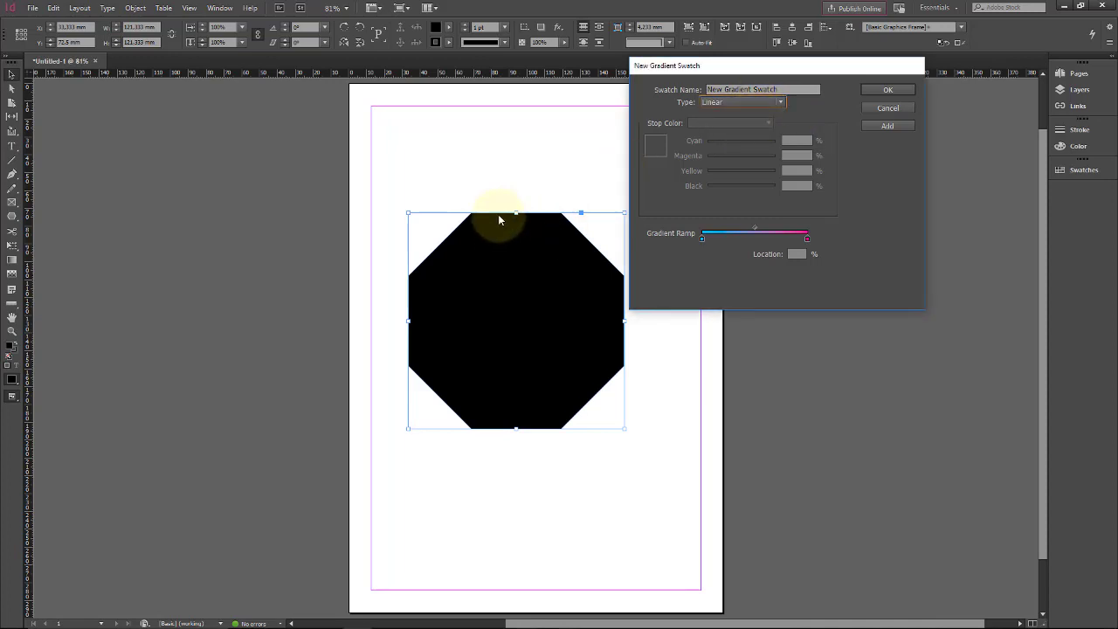
click(713, 106)
click(711, 121)
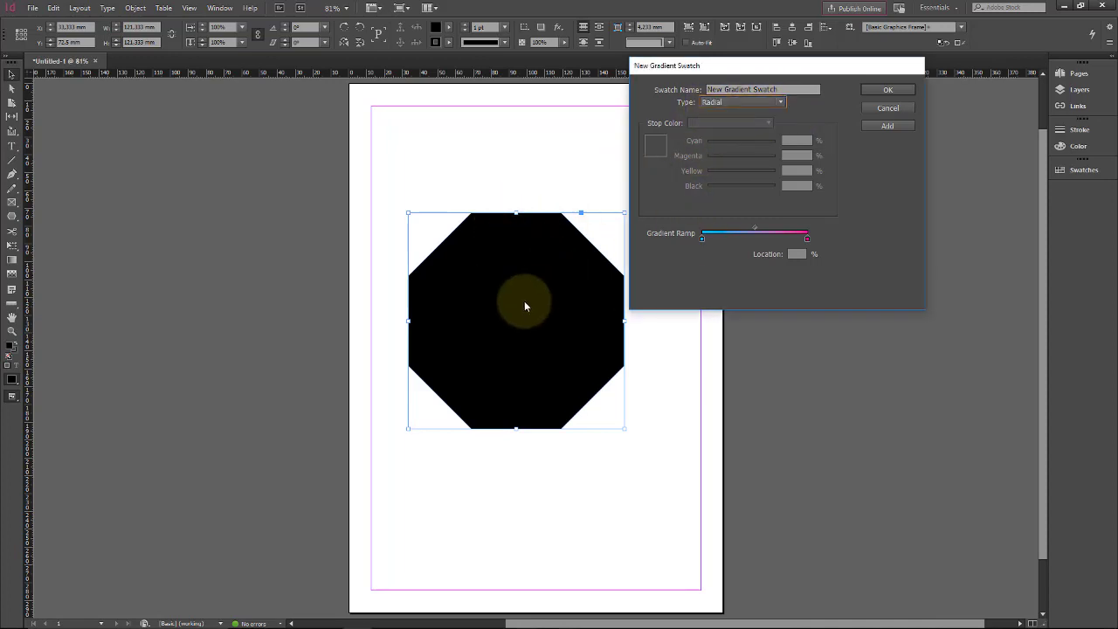
Set the gradient's first stop to a CMYK green with Cyan 22%, Magenta 0%, Yellow 56% and Black 23%
click(703, 240)
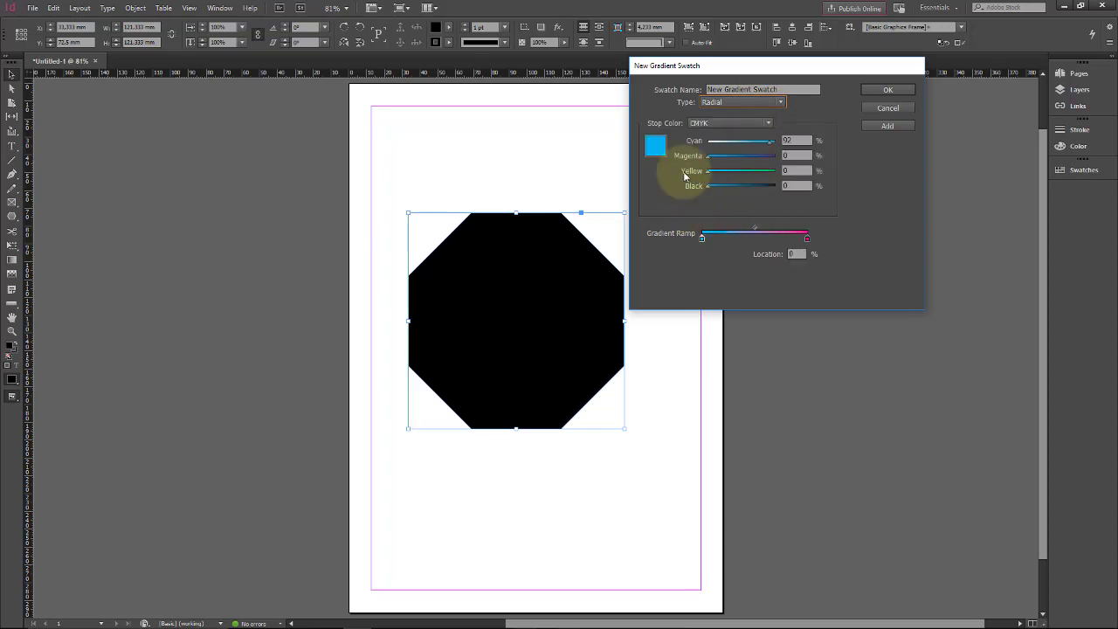
click(745, 170)
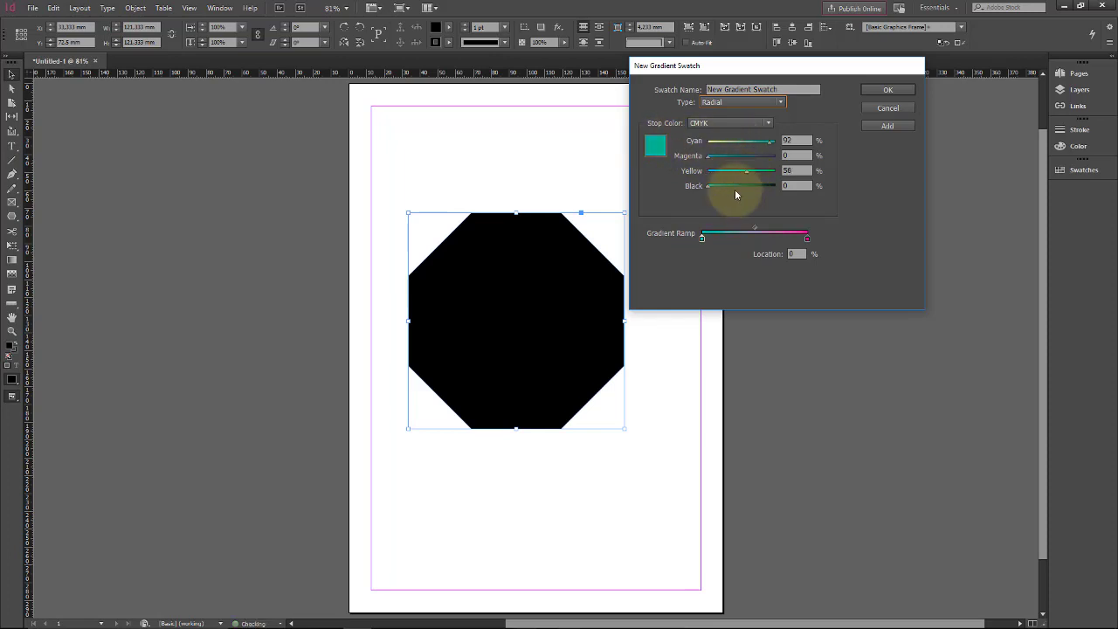
click(722, 186)
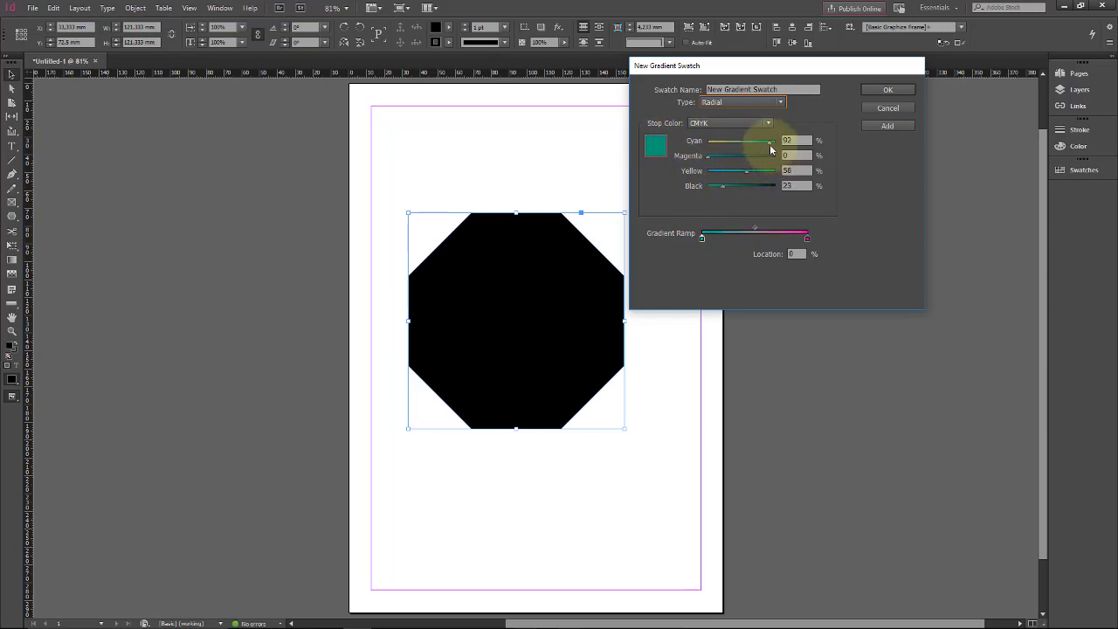
drag(770, 142, 723, 143)
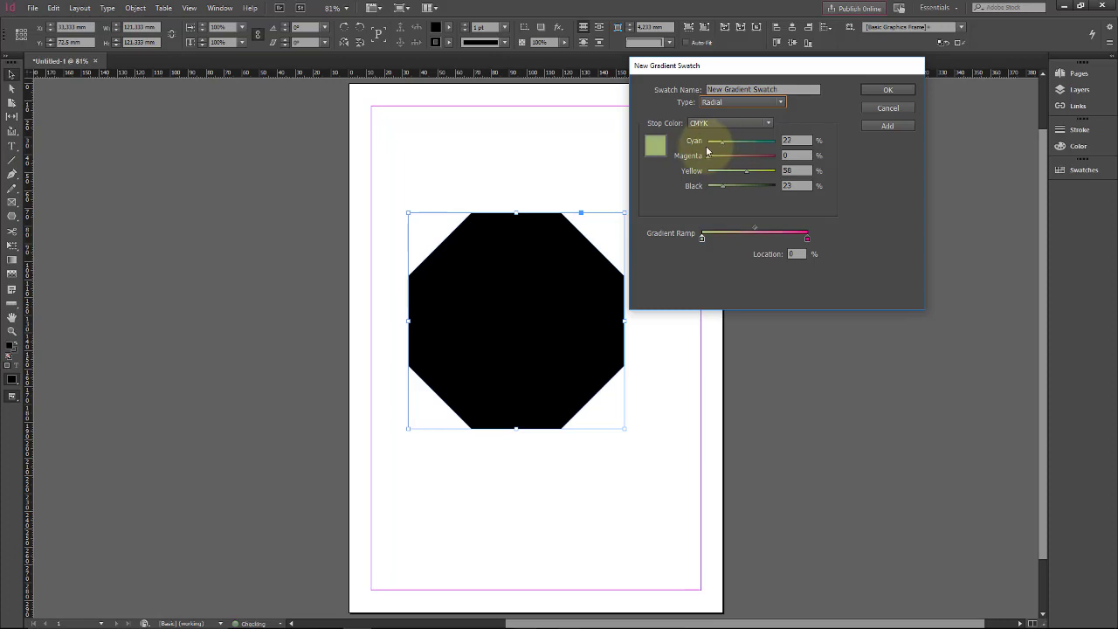
click(722, 186)
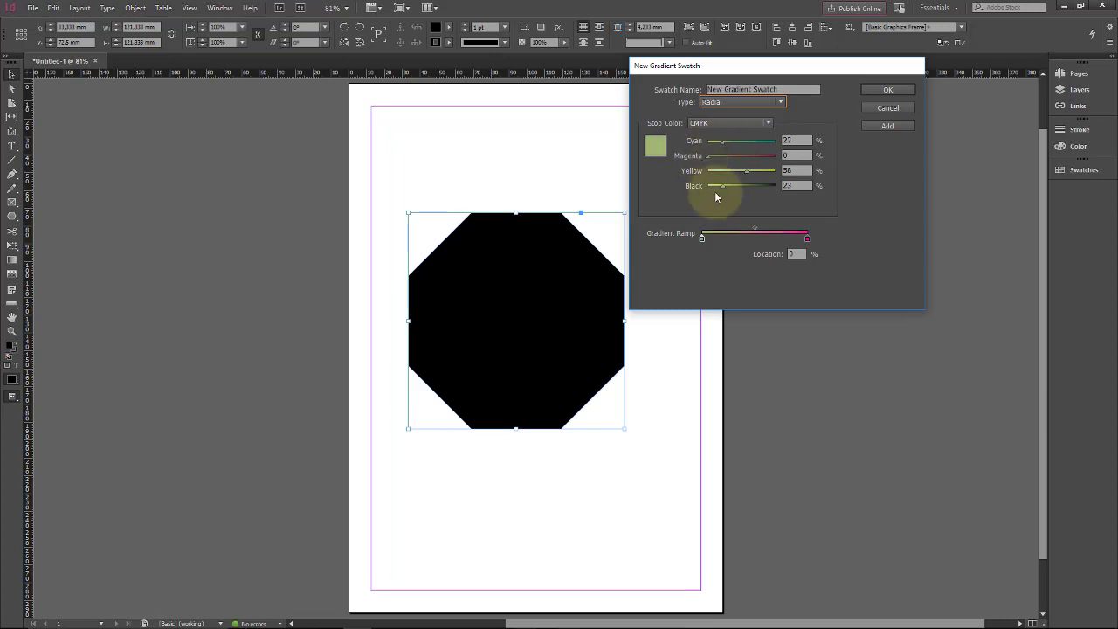
Add three intermediate stops to the gradient ramp and recolour the last added one orange, with Cyan 0% and Magenta 26%
click(751, 238)
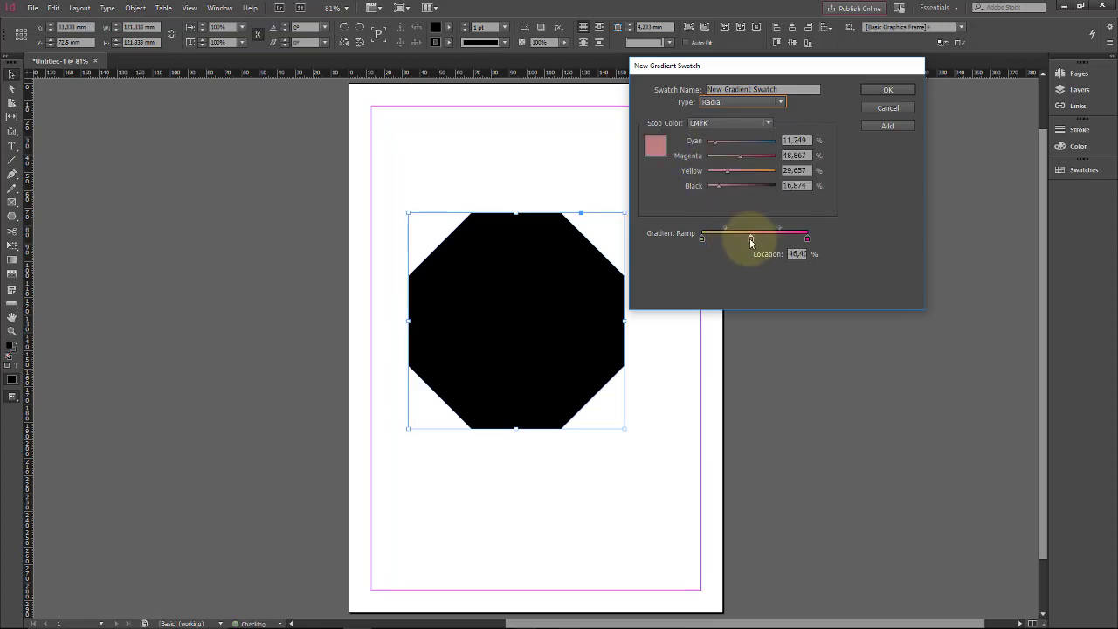
click(759, 238)
click(776, 238)
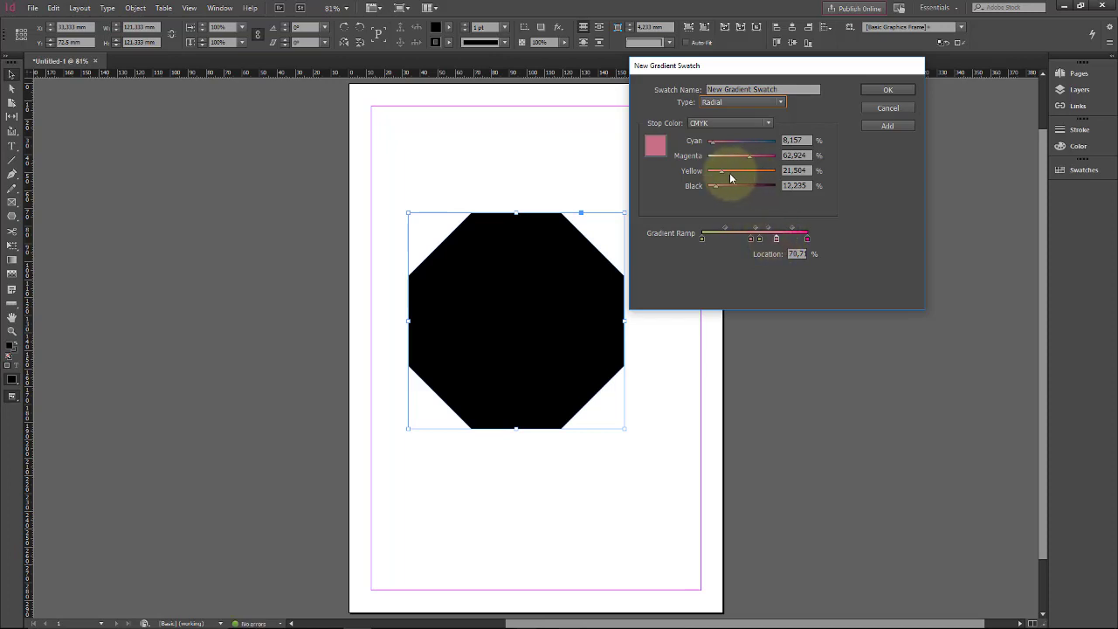
drag(747, 156, 674, 146)
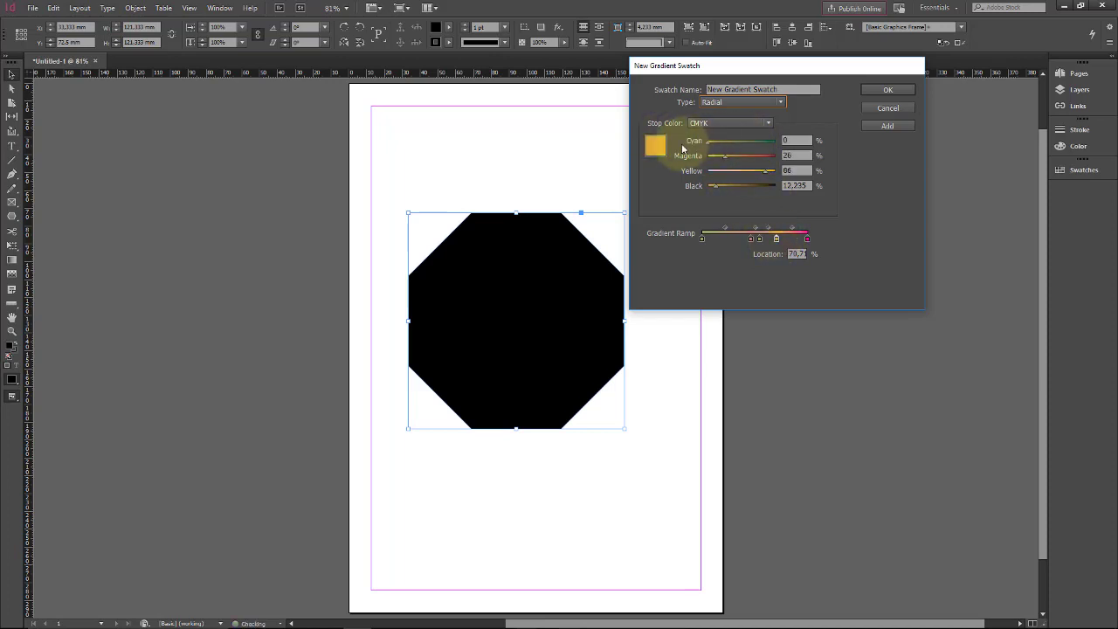
Set the gradient's end stop to the swatch C=100 M=0 Y=0 K=0 and create the gradient swatch
click(808, 240)
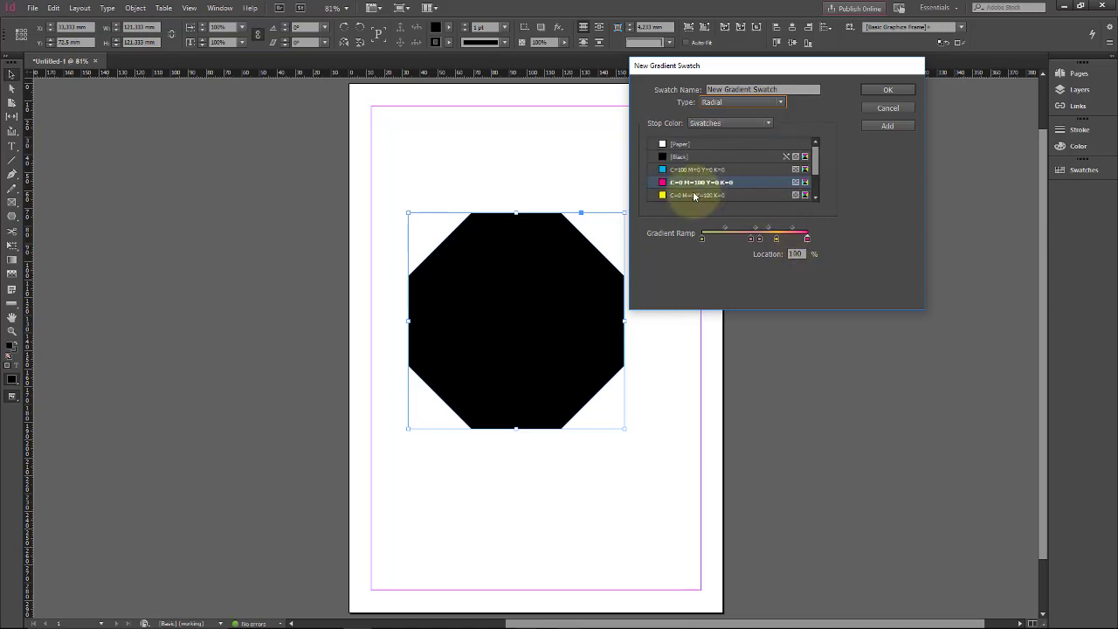
click(703, 170)
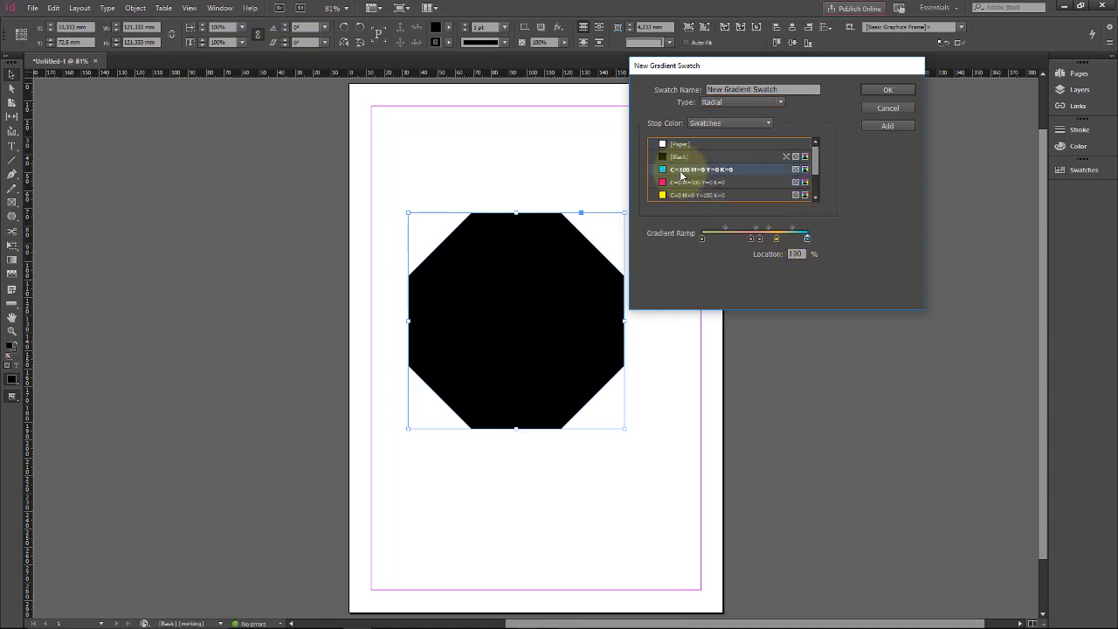
click(887, 89)
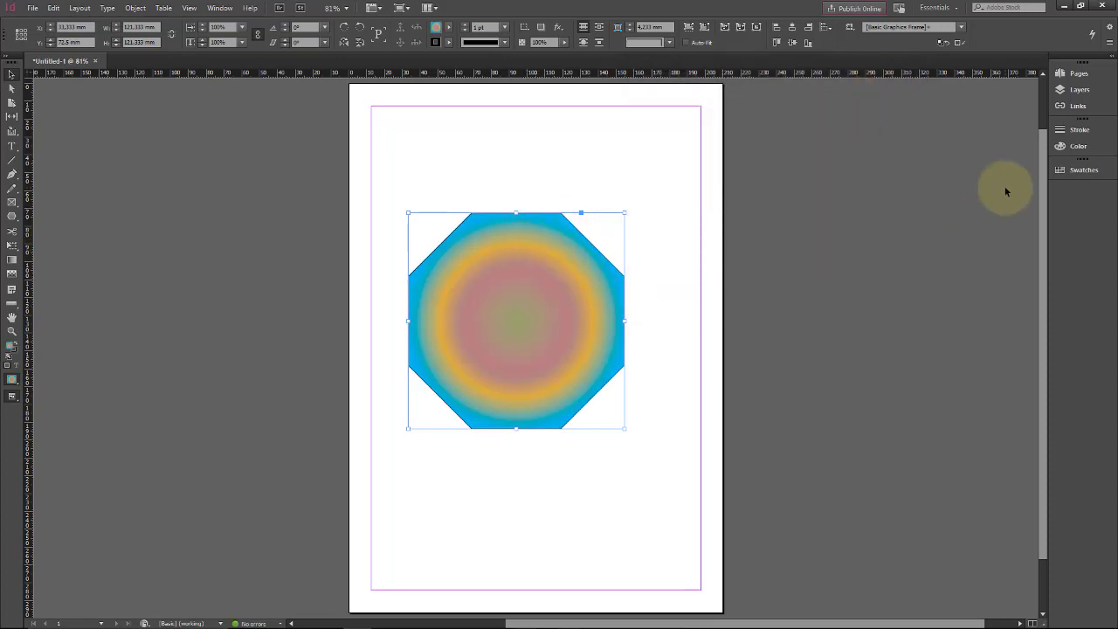
Show the document's colour swatches and choose New Gradient Swatch for the selected octagon
click(1089, 172)
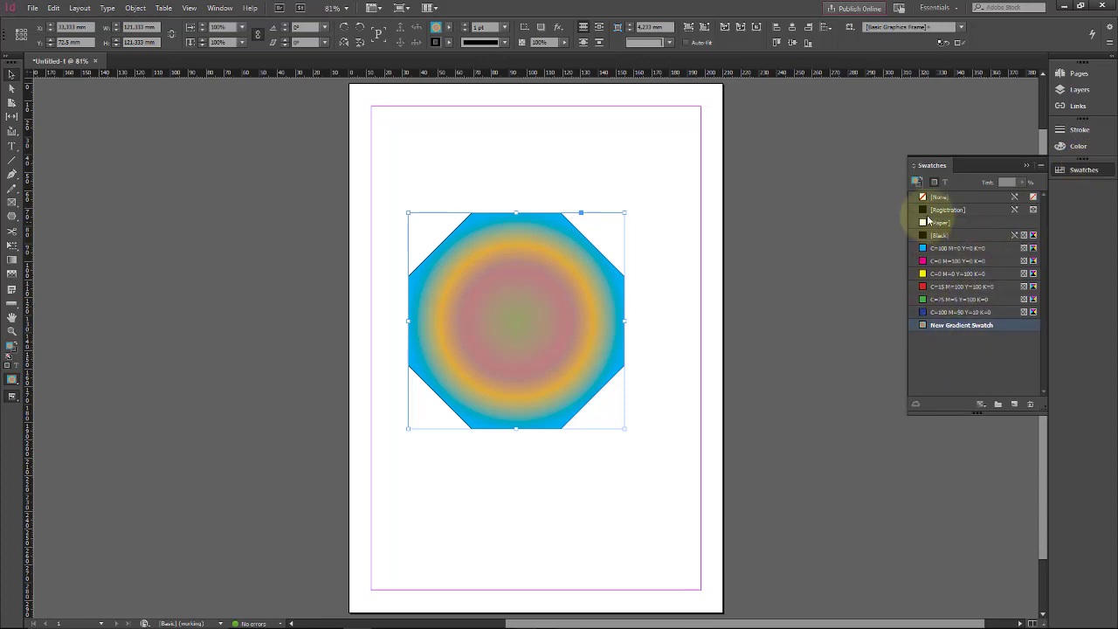
click(946, 325)
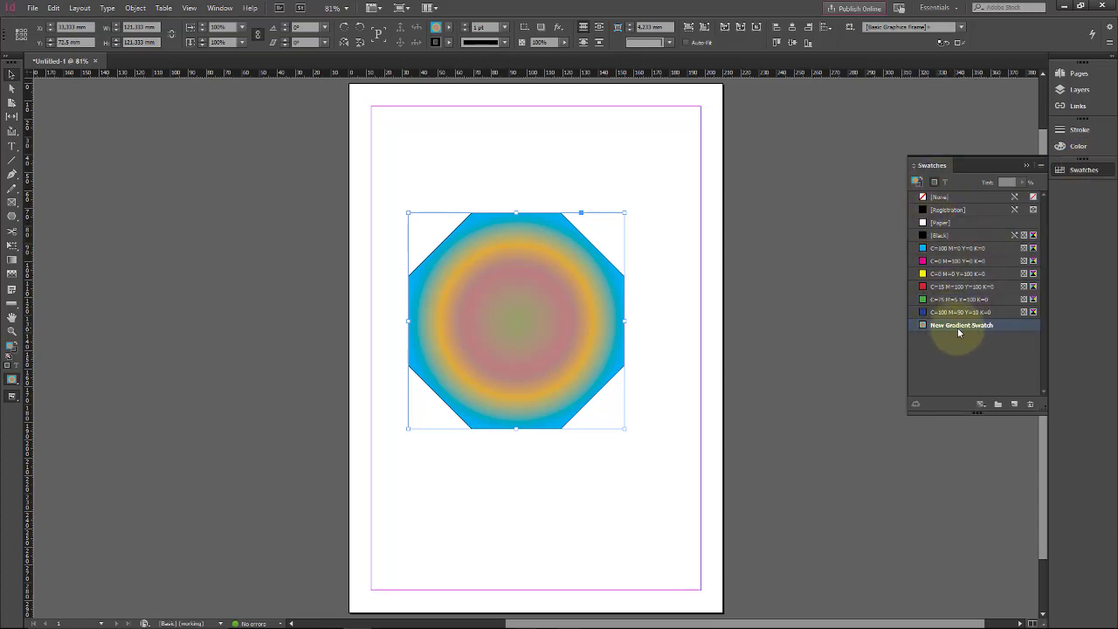
click(540, 274)
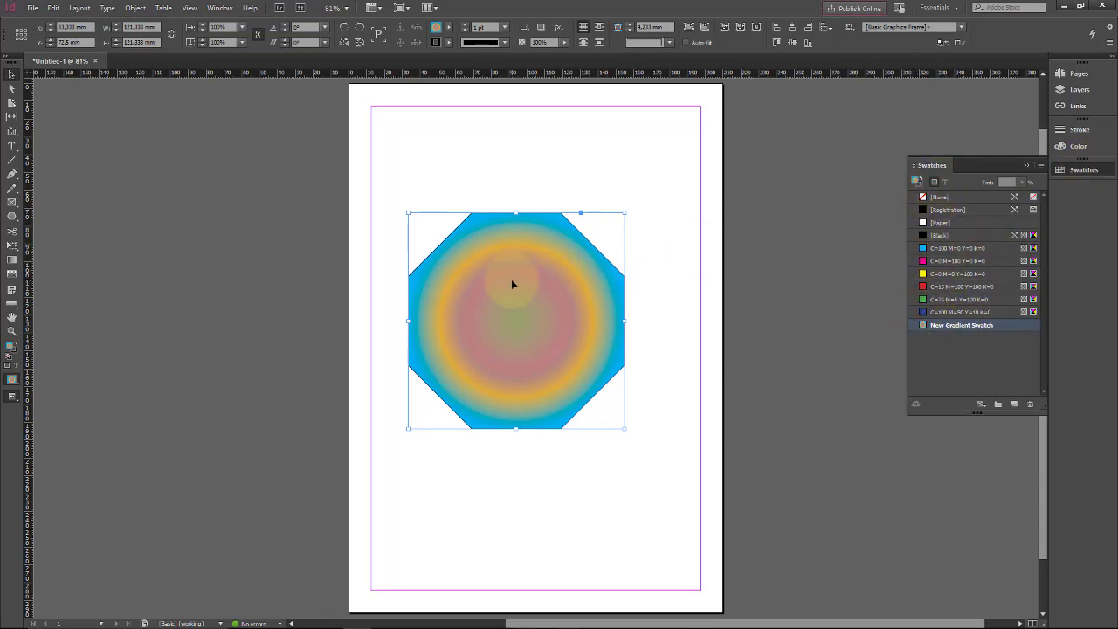
Move the gradient-filled octagon slightly up and right, to about X 39.7 mm, Y 58.2 mm
click(394, 127)
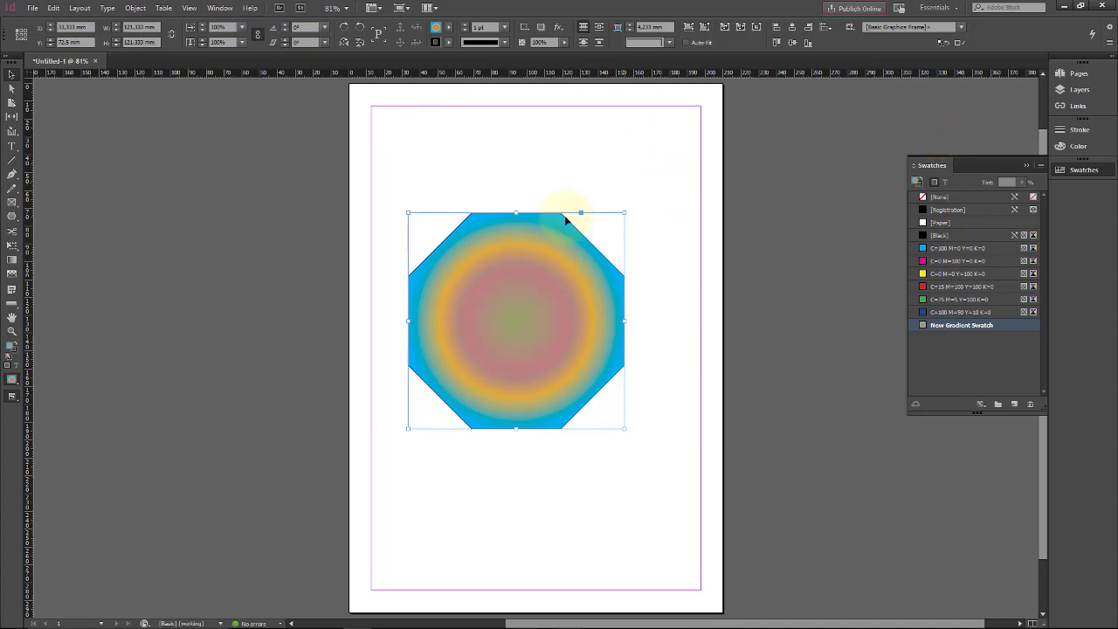
click(494, 238)
drag(529, 243, 541, 203)
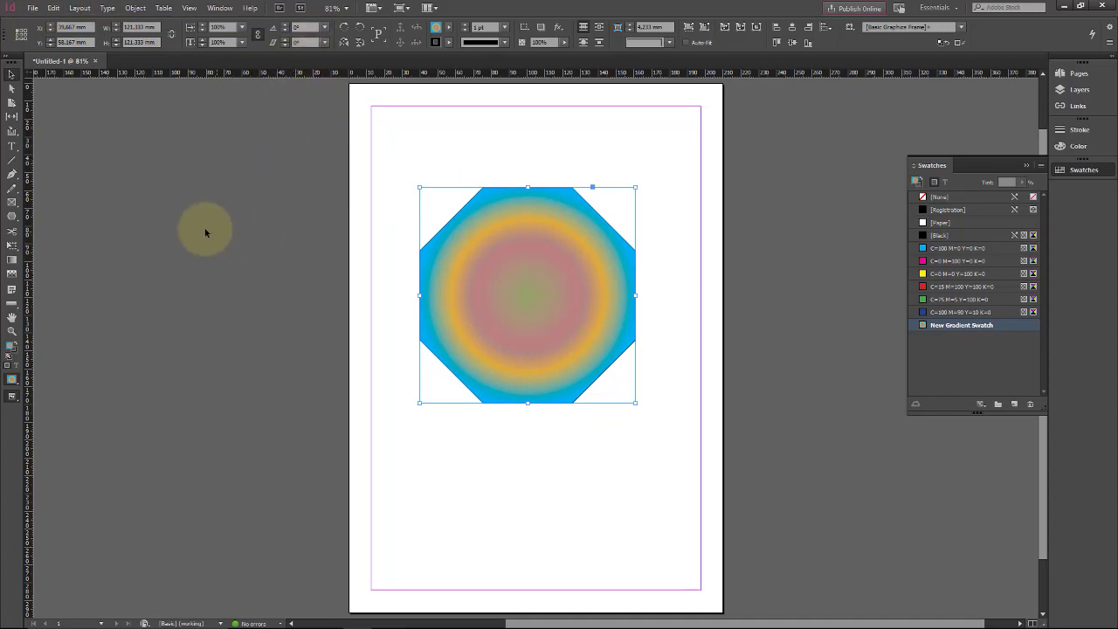
Measure a vertical distance across the octagon, and move the octagon onto the page's vertical centre line at about X 44.3 mm, Y 55 mm
click(11, 305)
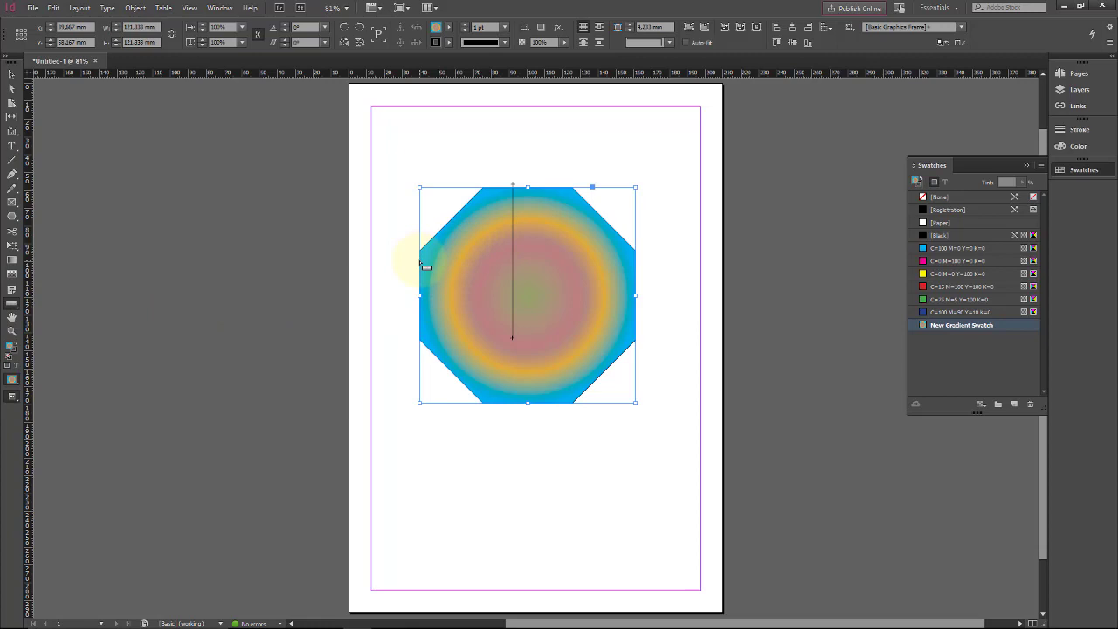
click(12, 74)
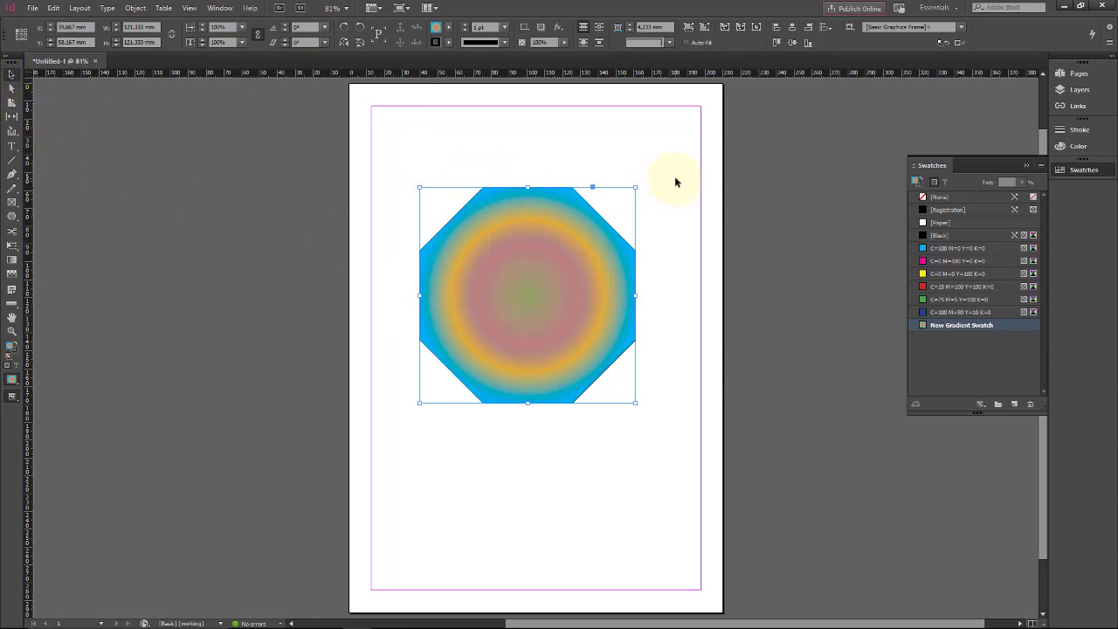
drag(584, 210, 591, 204)
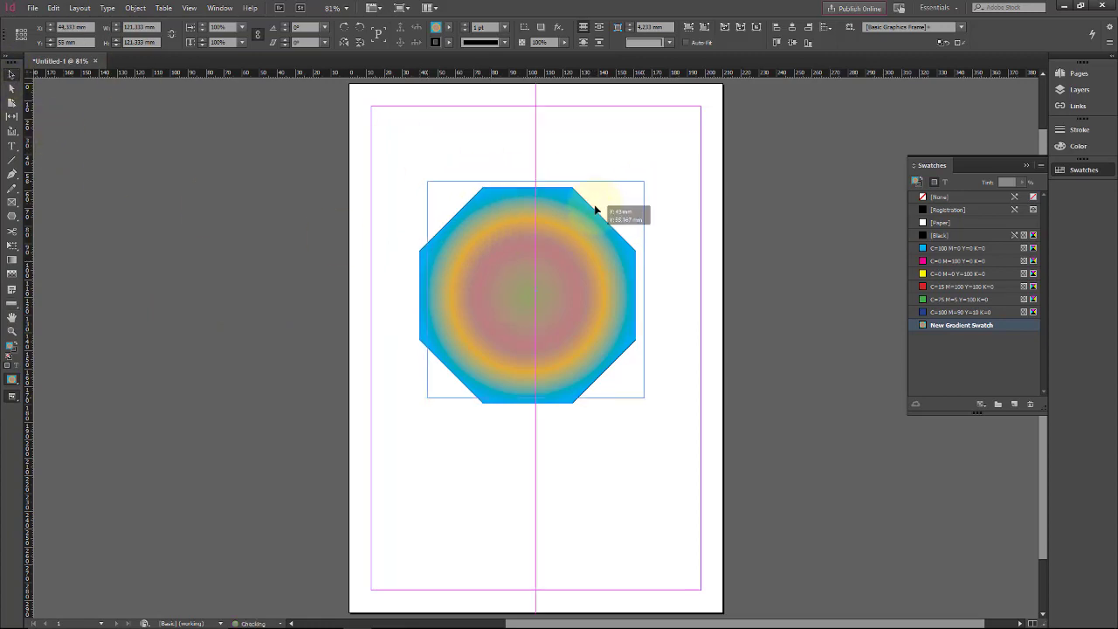